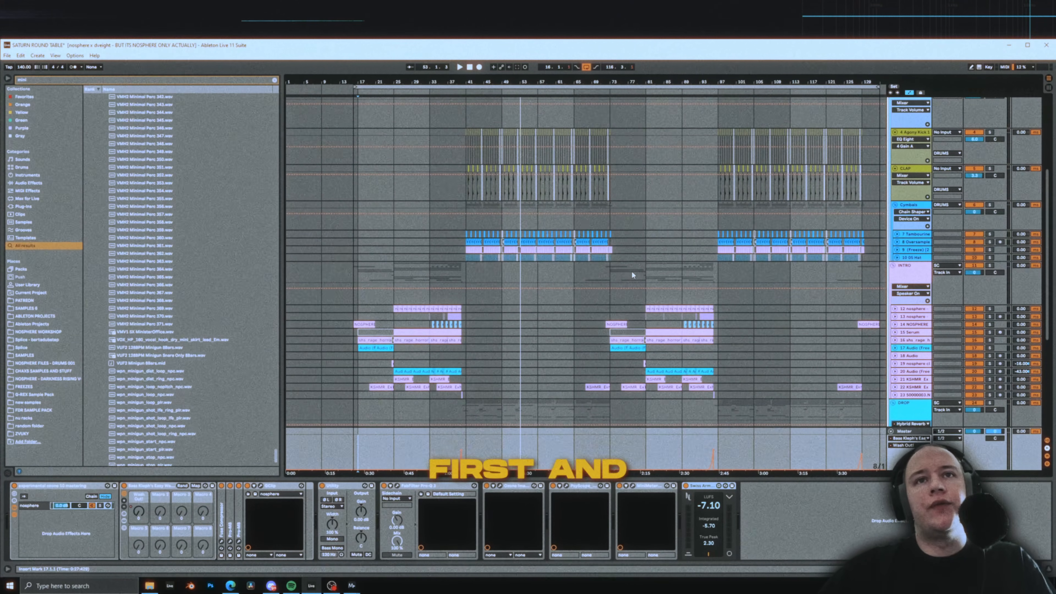
Solo the hat loop on track 12 in the intro, open its SerumFX effect and play the loop from bar 25
scroll(315, 325, up, 8)
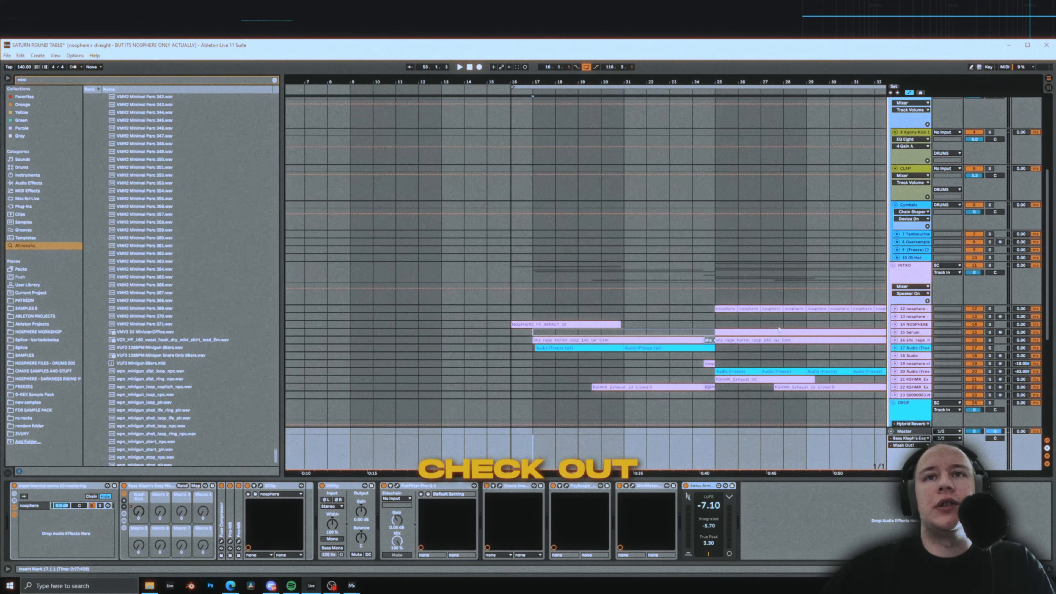
drag(664, 295, 542, 272)
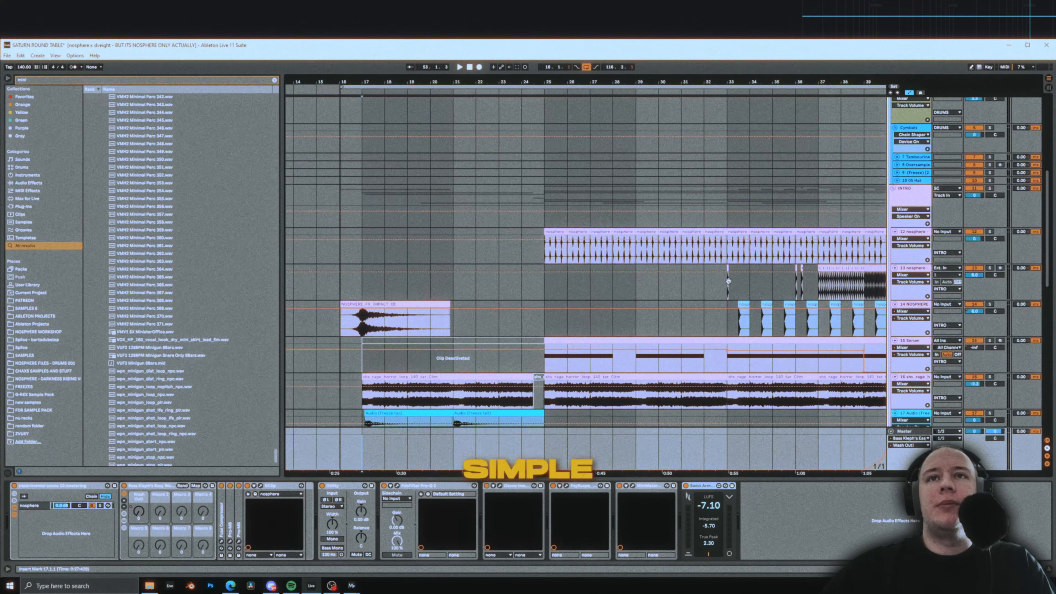
drag(728, 280, 623, 192)
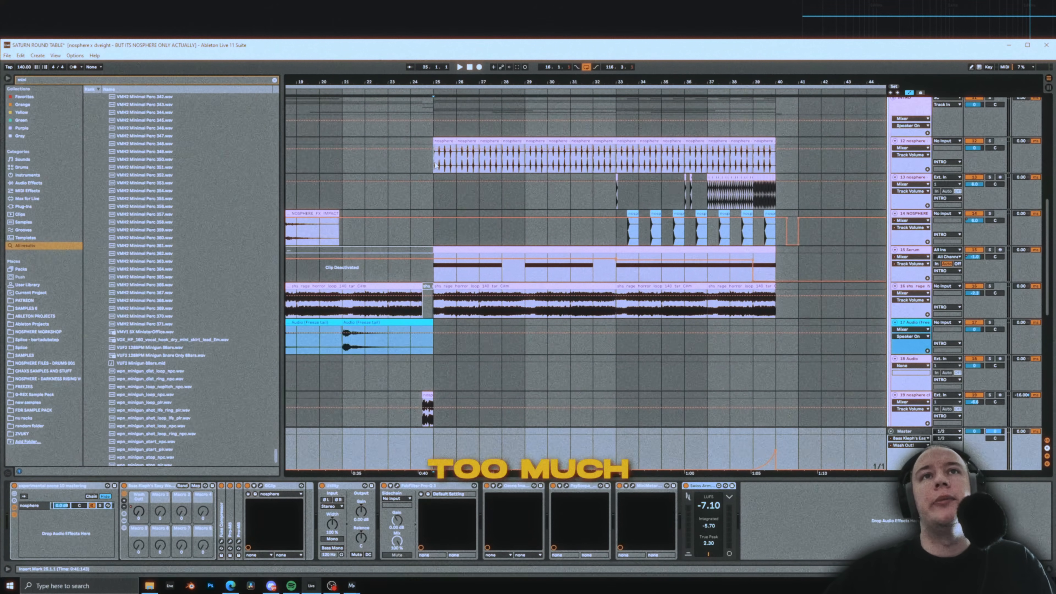
click(938, 134)
click(990, 141)
click(429, 163)
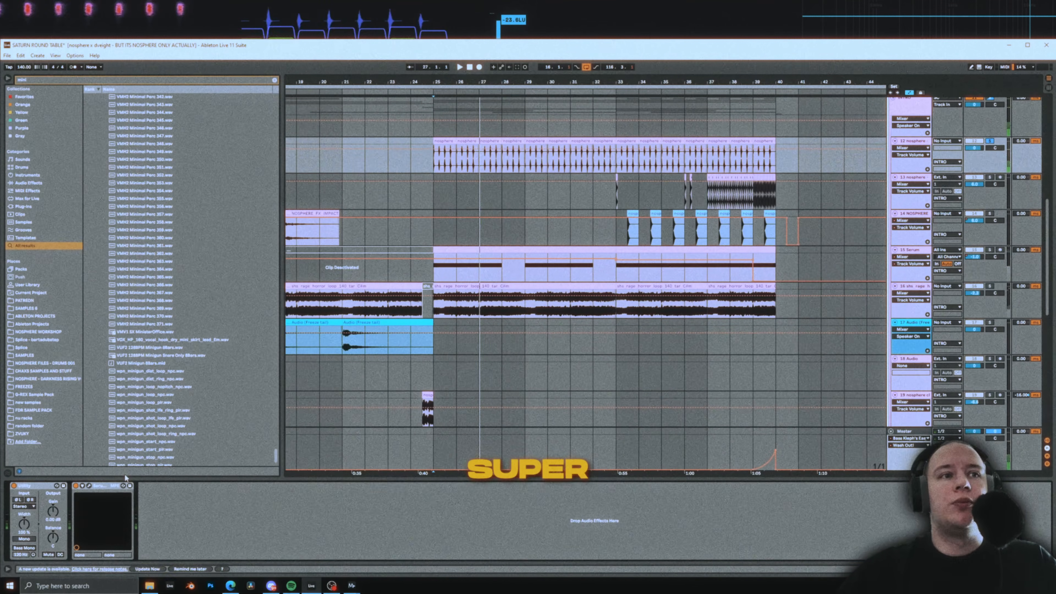
click(89, 486)
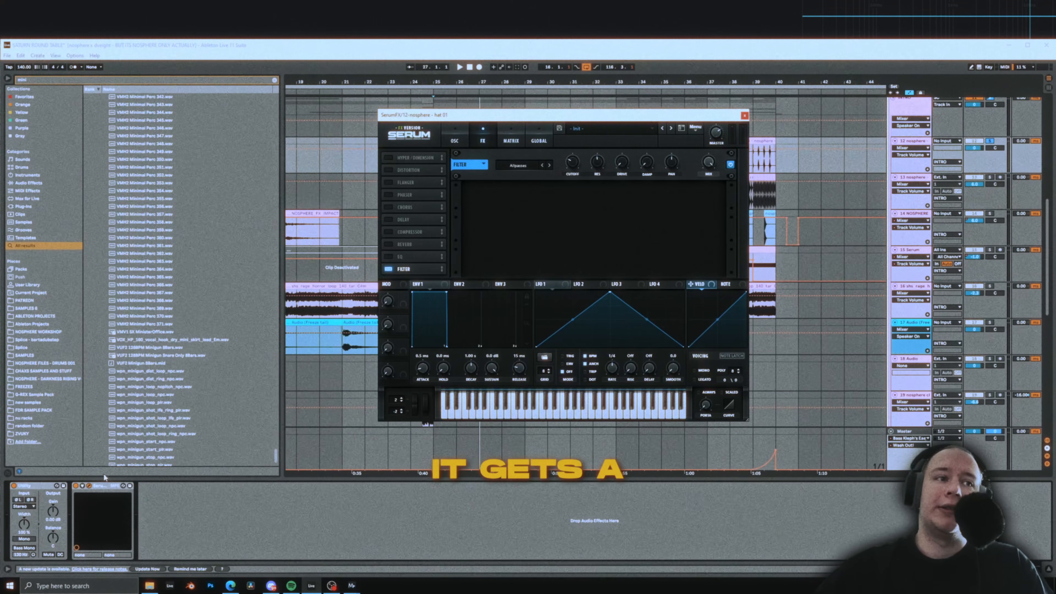
key(space)
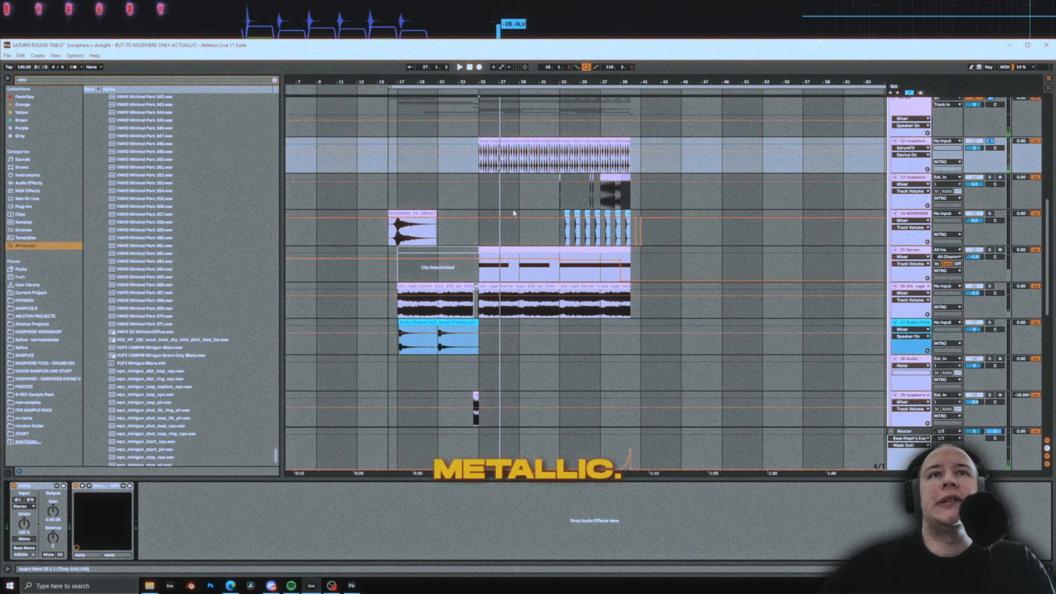
Listen to the percussion fills on track 13 between bars 33 and 40
scroll(544, 195, up, 4)
click(577, 194)
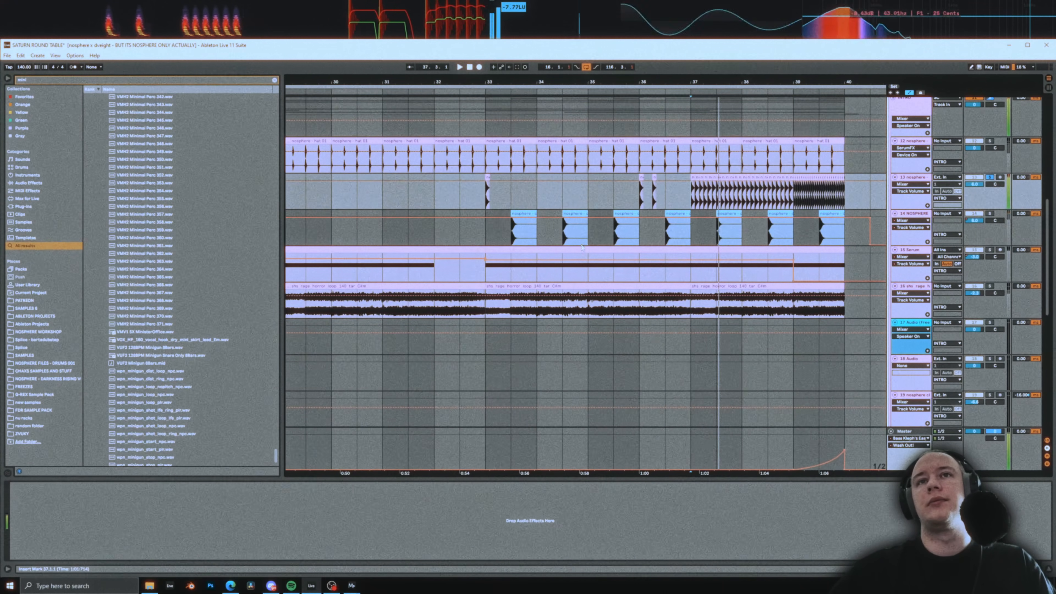
click(491, 201)
key(space)
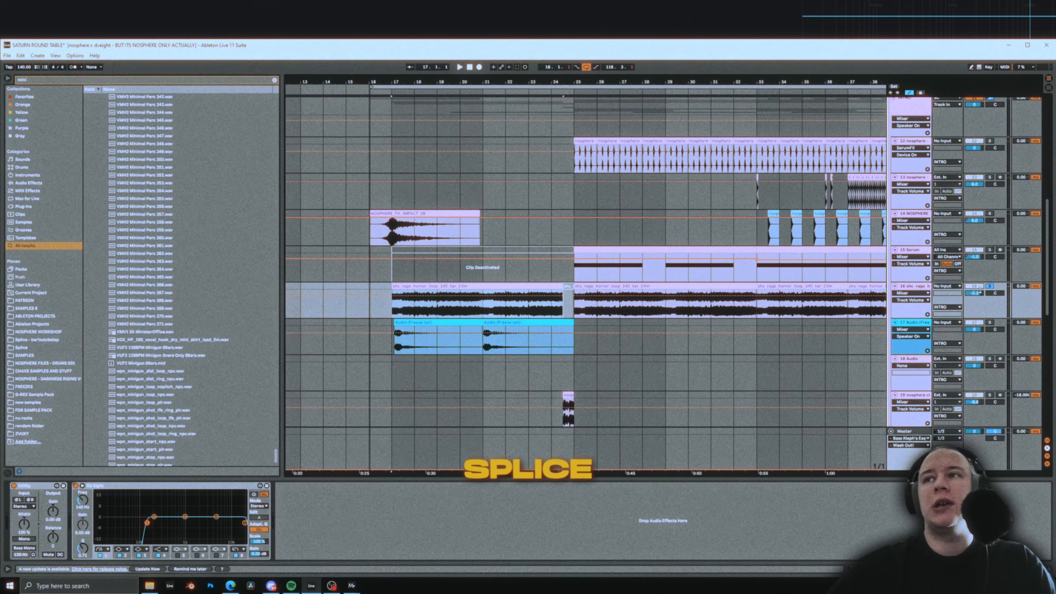
Listen to the horror loop on track 16 and the FX impact on track 14, and select the frozen audio track 17
key(space)
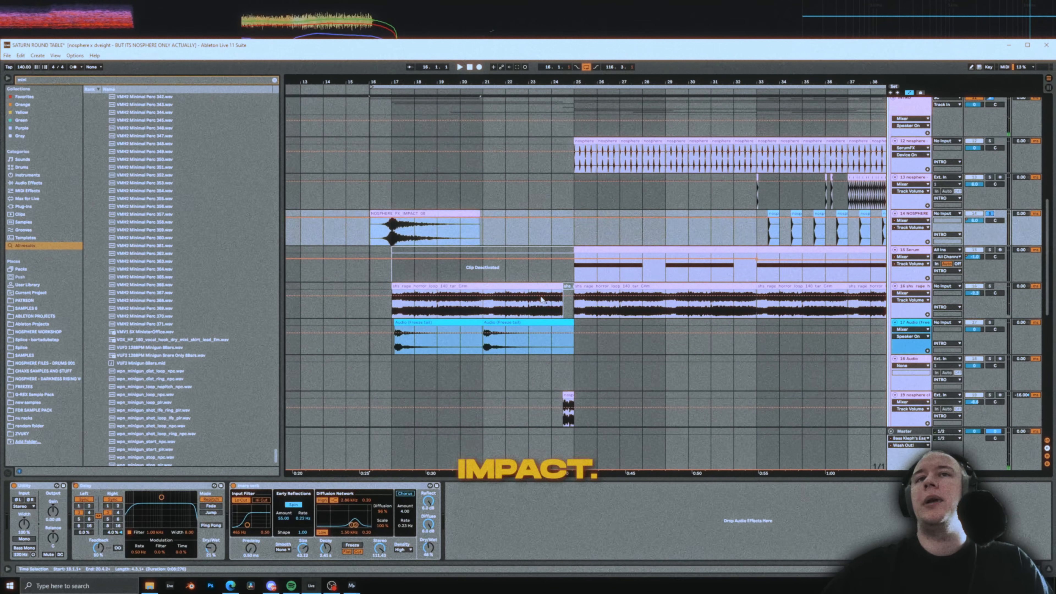
key(space)
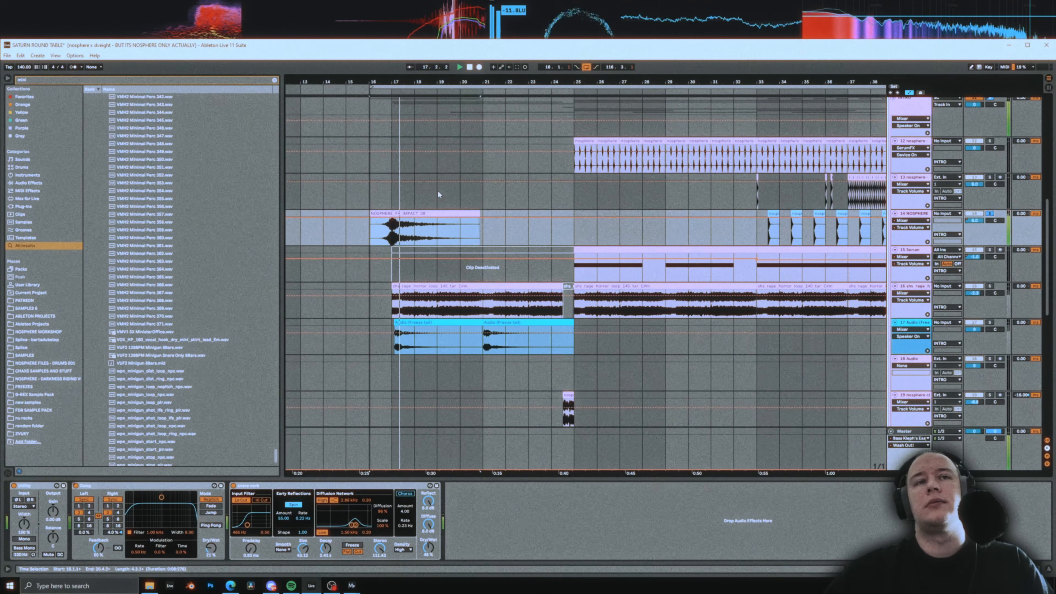
click(917, 344)
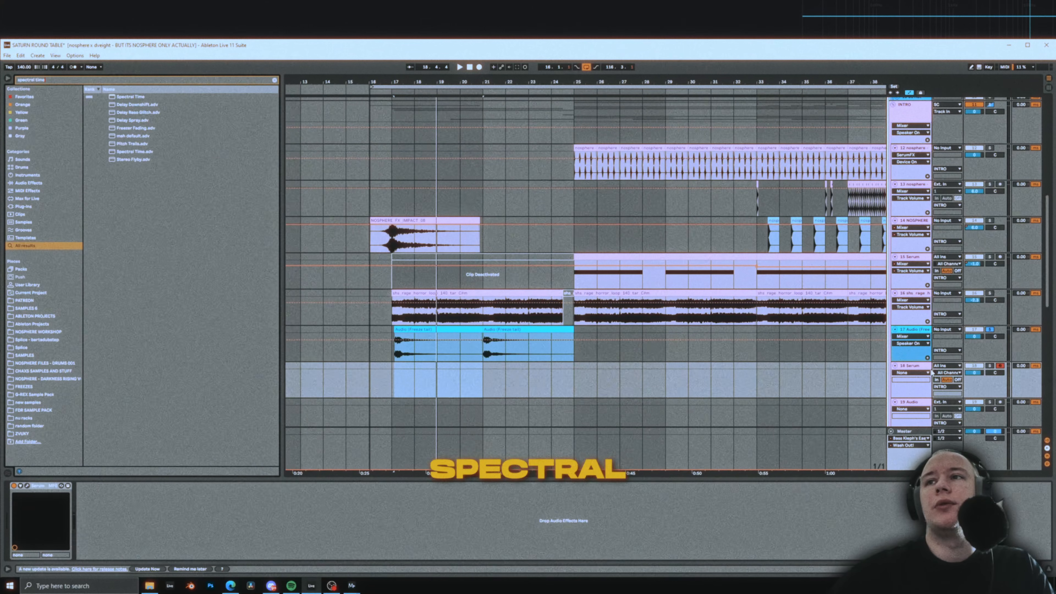
Demonstrate Spectral Time on the new Serum track by varying its delay tilt, and close the Serum window
scroll(427, 348, down, 5)
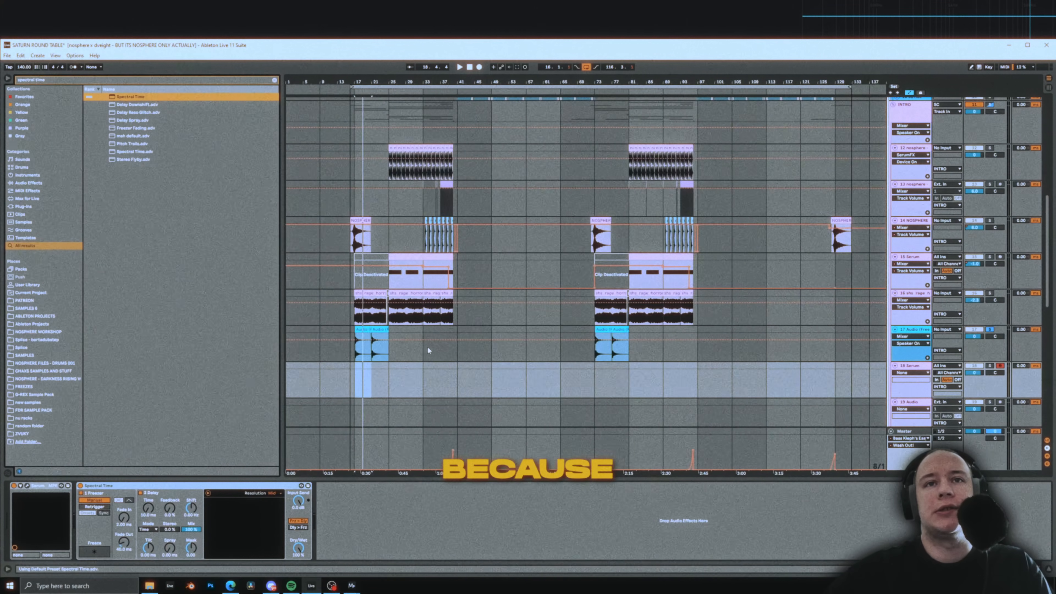
scroll(384, 351, up, 5)
drag(352, 352, 571, 347)
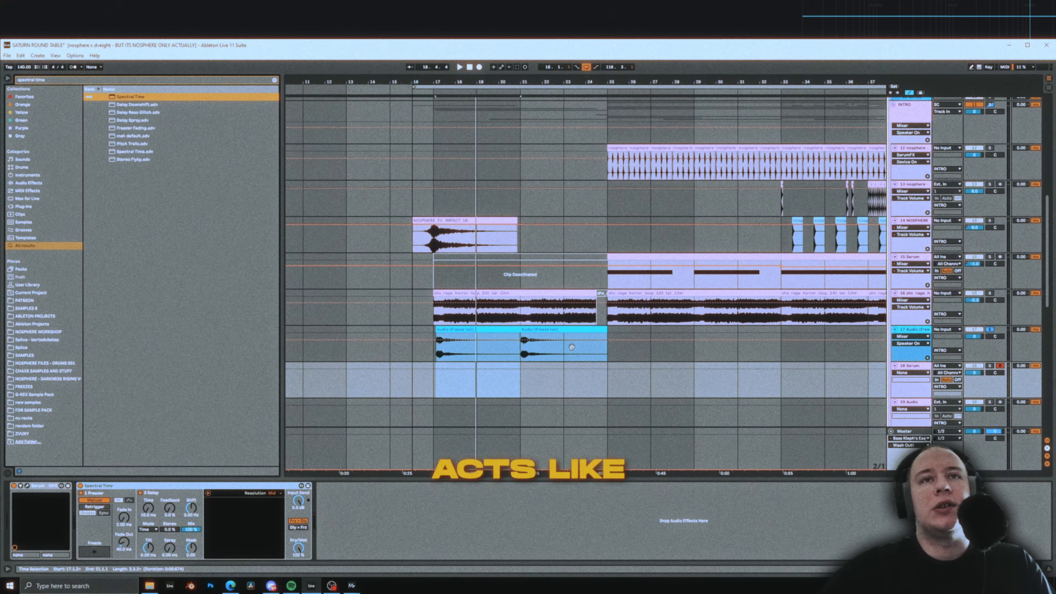
click(462, 220)
click(909, 366)
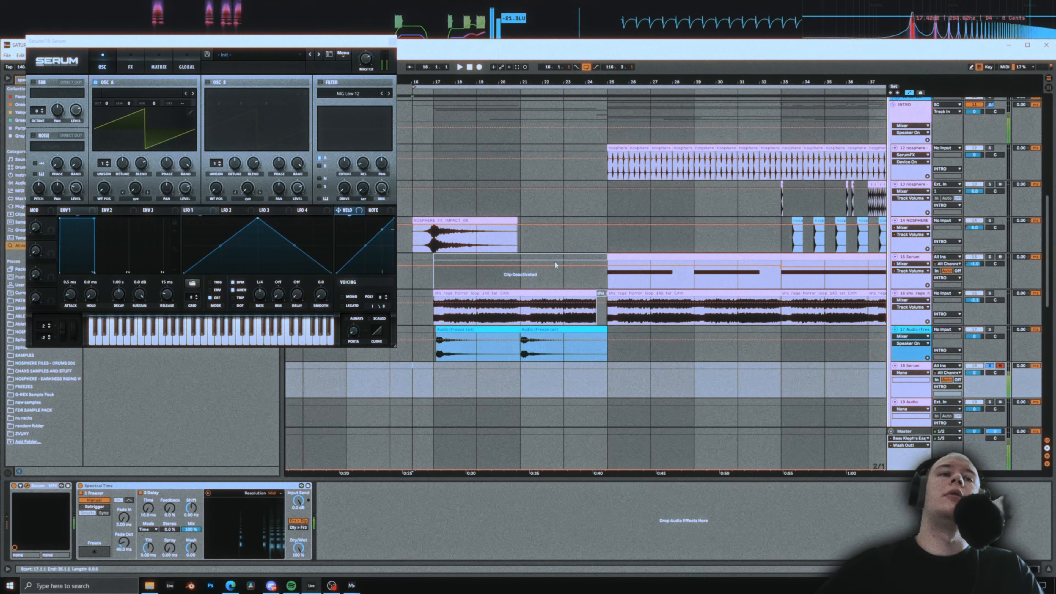
drag(148, 547, 150, 557)
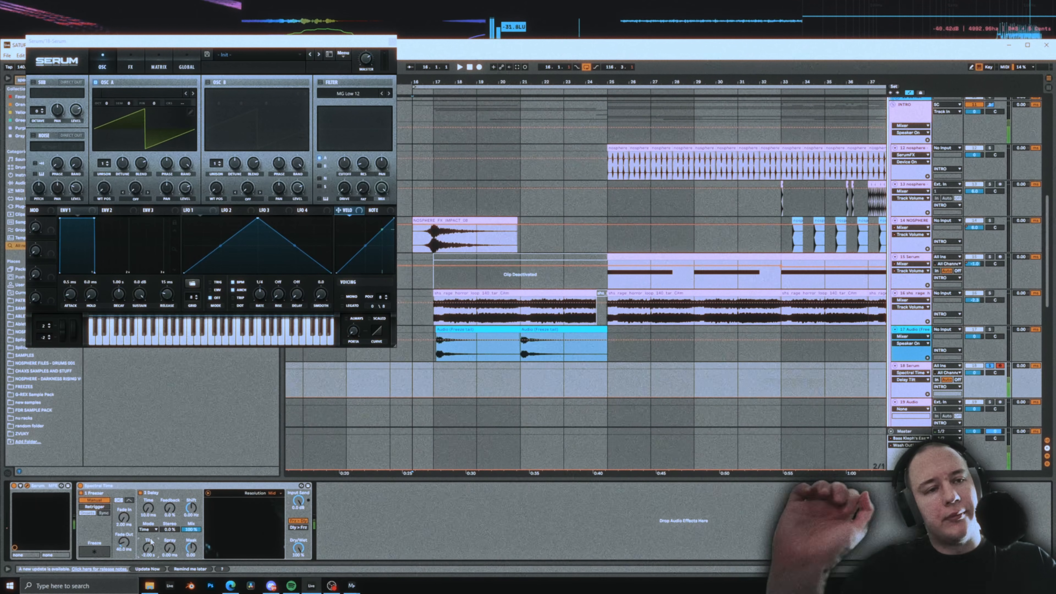
drag(149, 548, 149, 538)
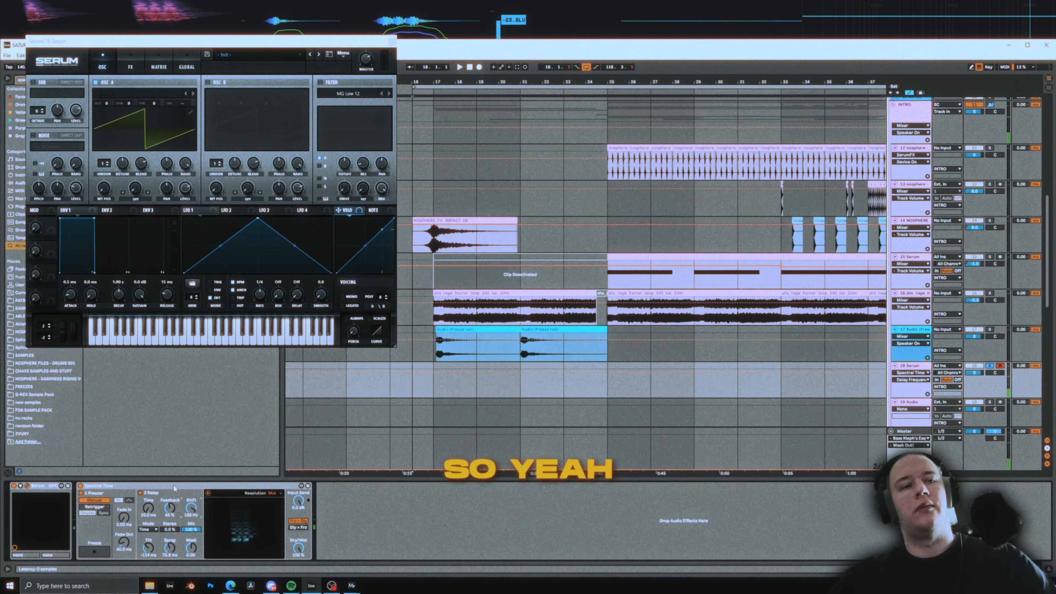
click(392, 41)
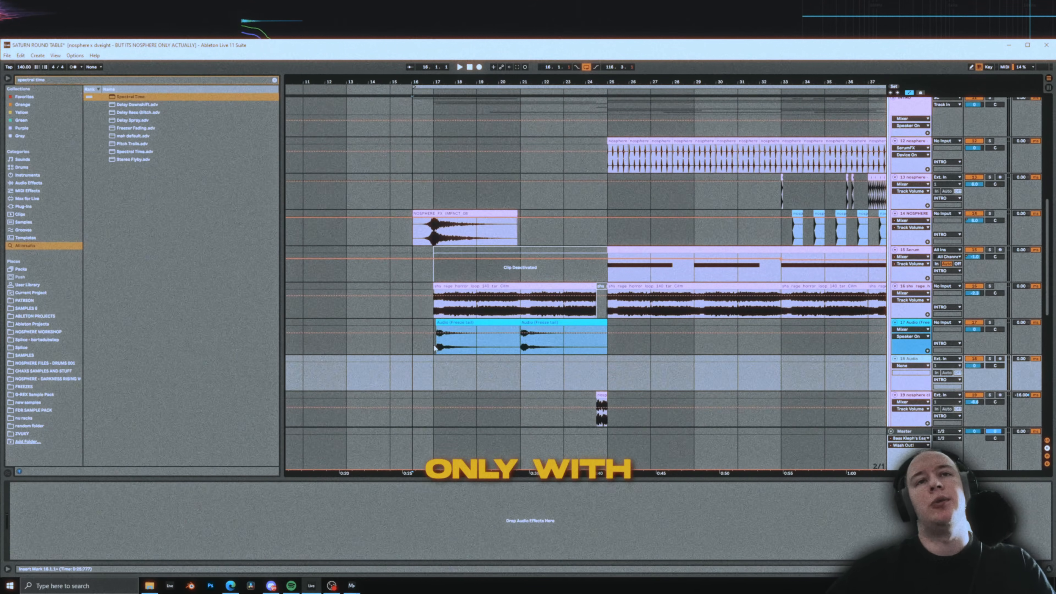
Select the short nosphere clip just before bar 25 on track 19 to show its effects
scroll(435, 348, down, 3)
scroll(511, 395, up, 3)
drag(511, 394, 511, 267)
click(511, 267)
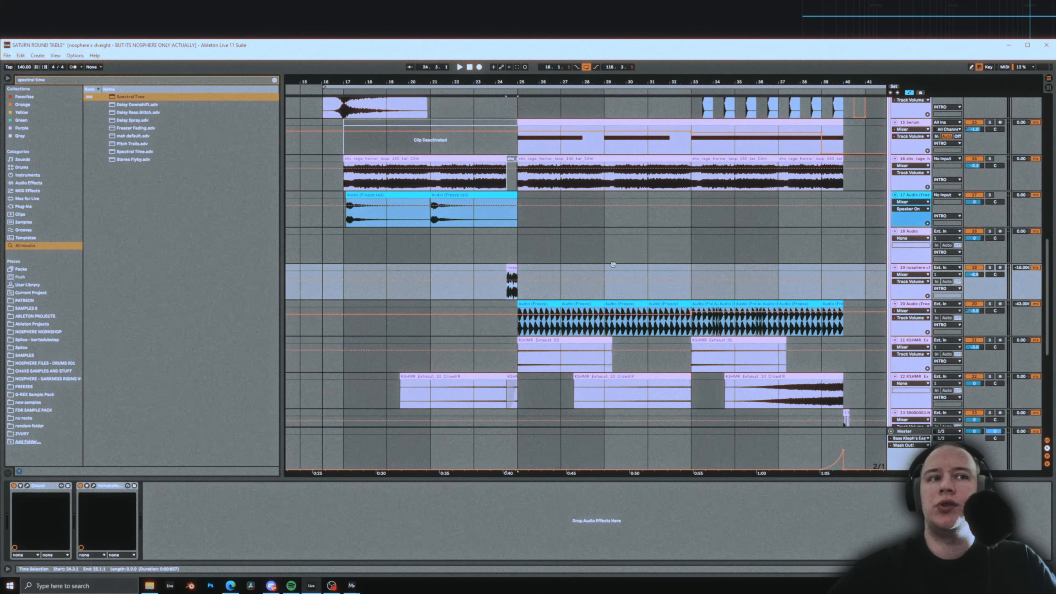
Solo the frozen audio on track 20 and play it from bar 25
drag(613, 261, 647, 202)
click(545, 263)
key(s)
drag(787, 250, 623, 250)
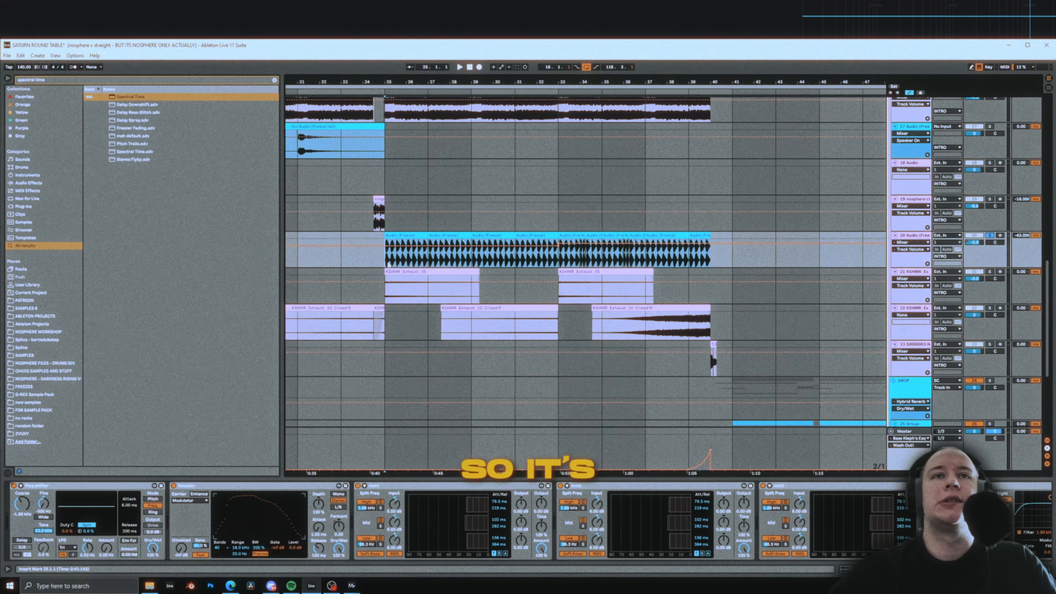
key(space)
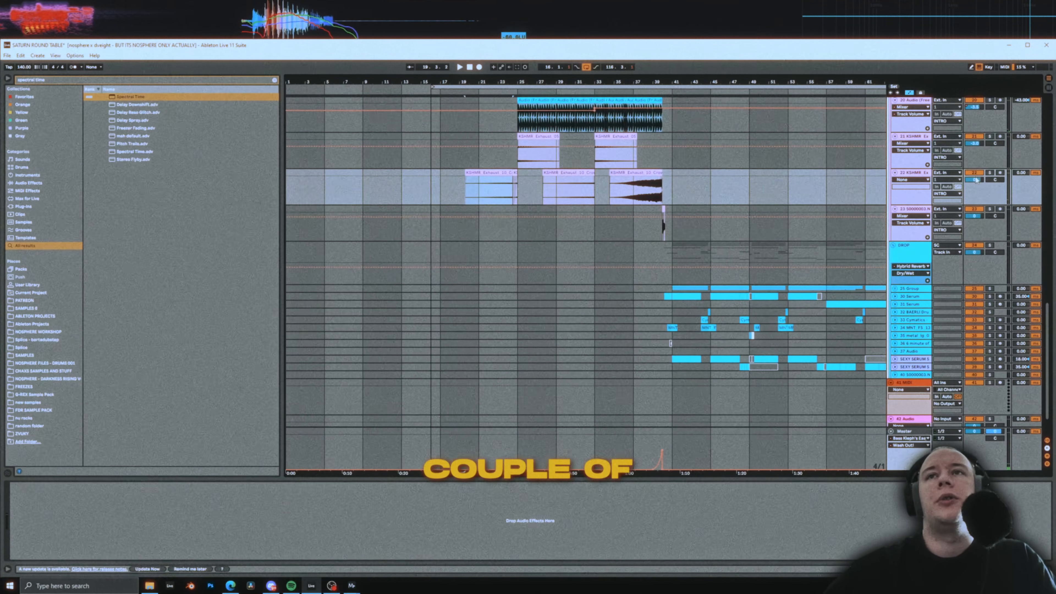
Solo the KSHMR Exhaust crowd clips on track 22 and play them from the first clip
click(990, 173)
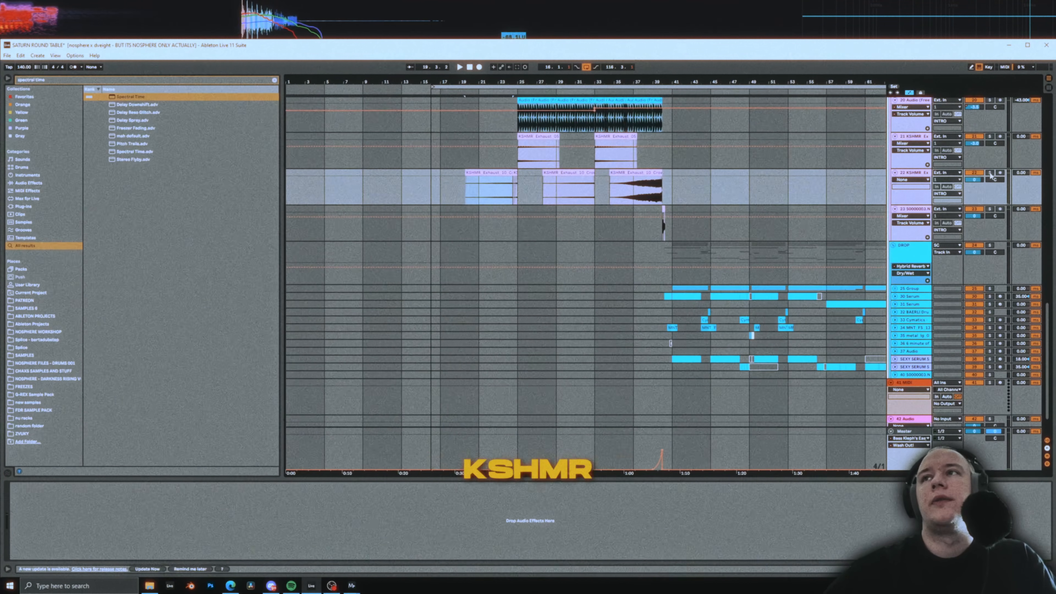
scroll(709, 177, up, 3)
drag(288, 168, 486, 160)
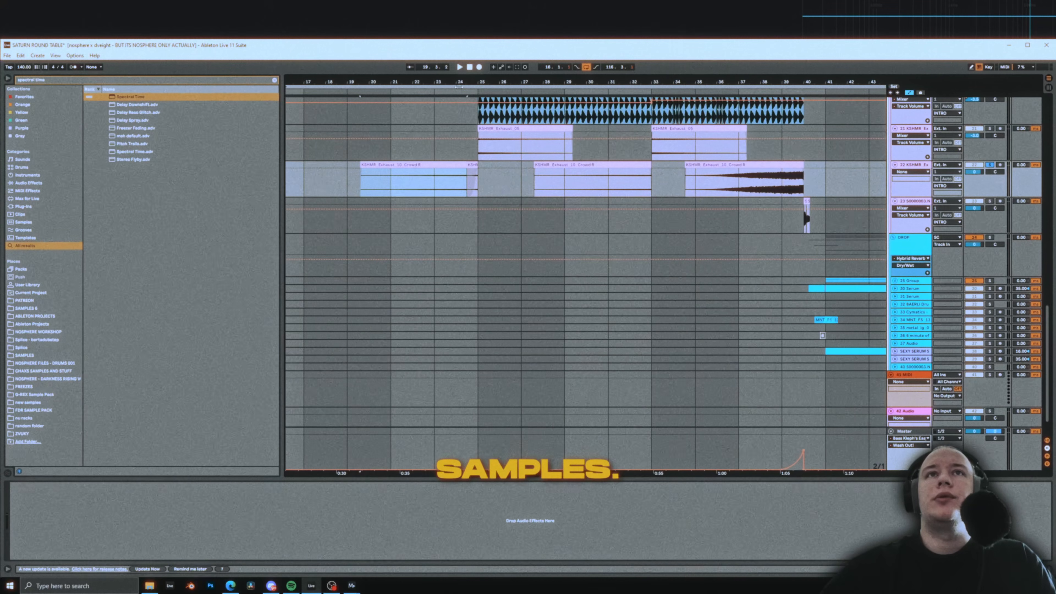
key(space)
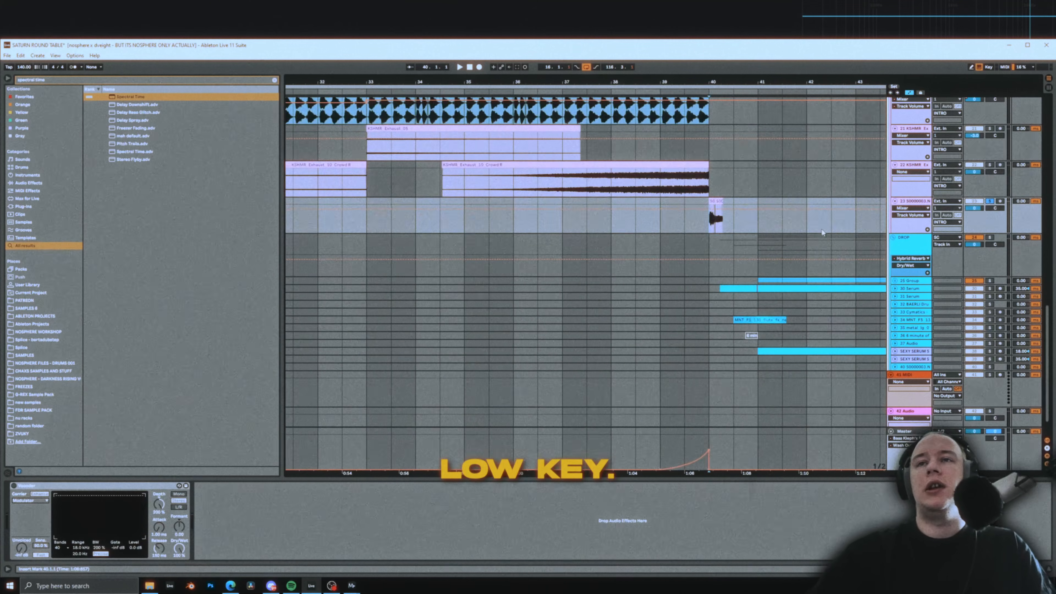
Listen to the short hit at bar 40 on track 23 and to the drop's Serum track 30
drag(825, 234, 671, 188)
key(space)
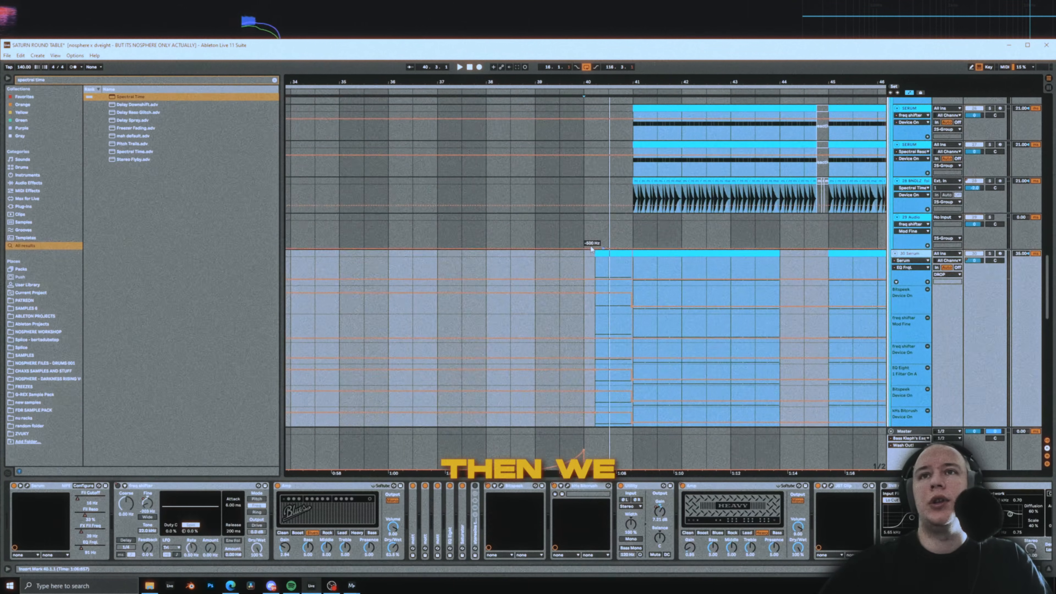
key(space)
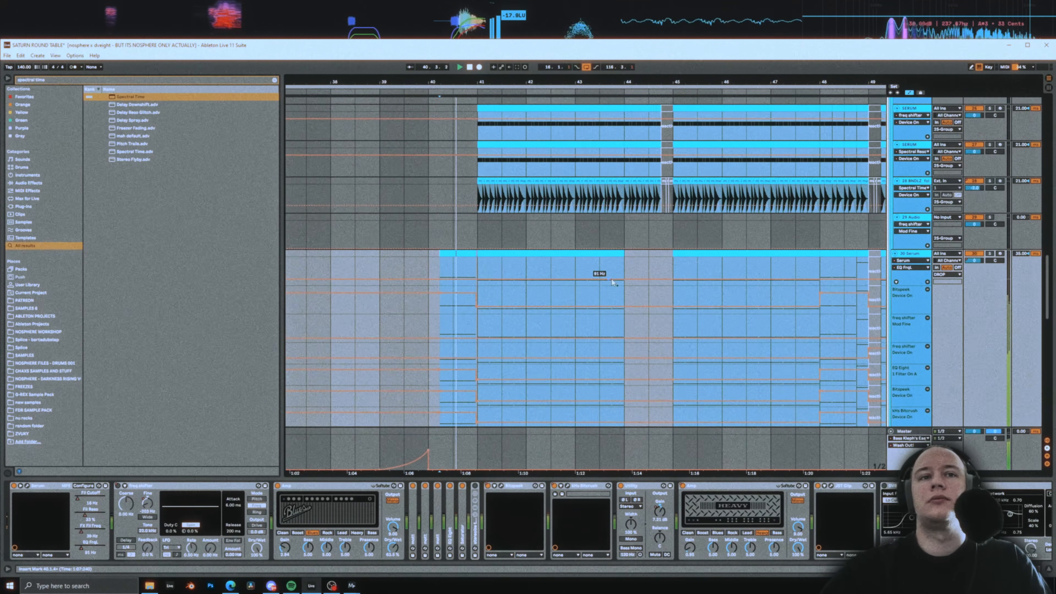
Open the Serum synth on the first SERUM track of the drop group, play from bar 41 and inspect LFO 1
scroll(558, 306, up, 5)
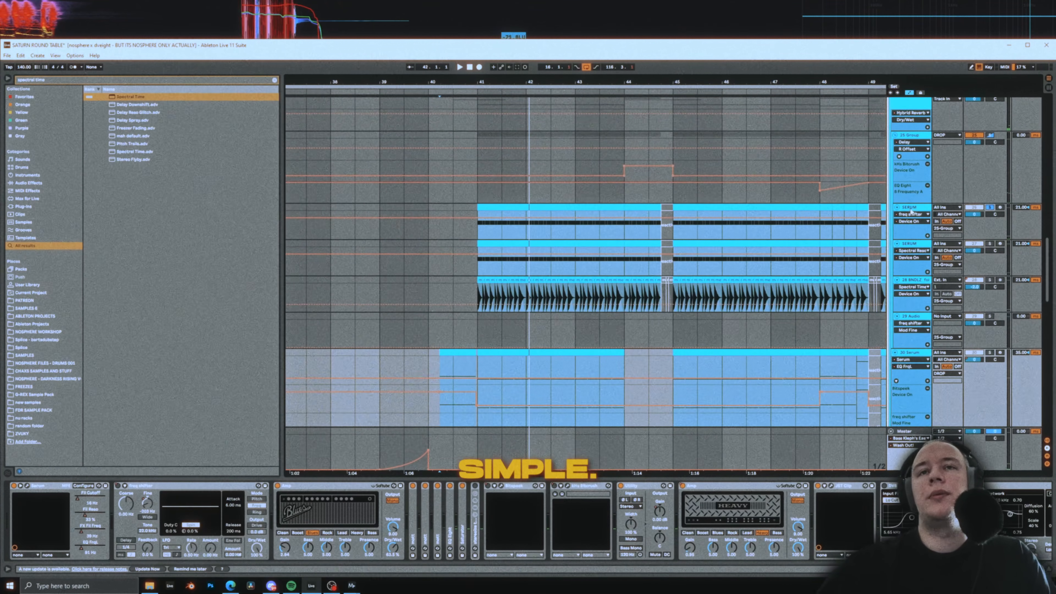
scroll(485, 276, down, 3)
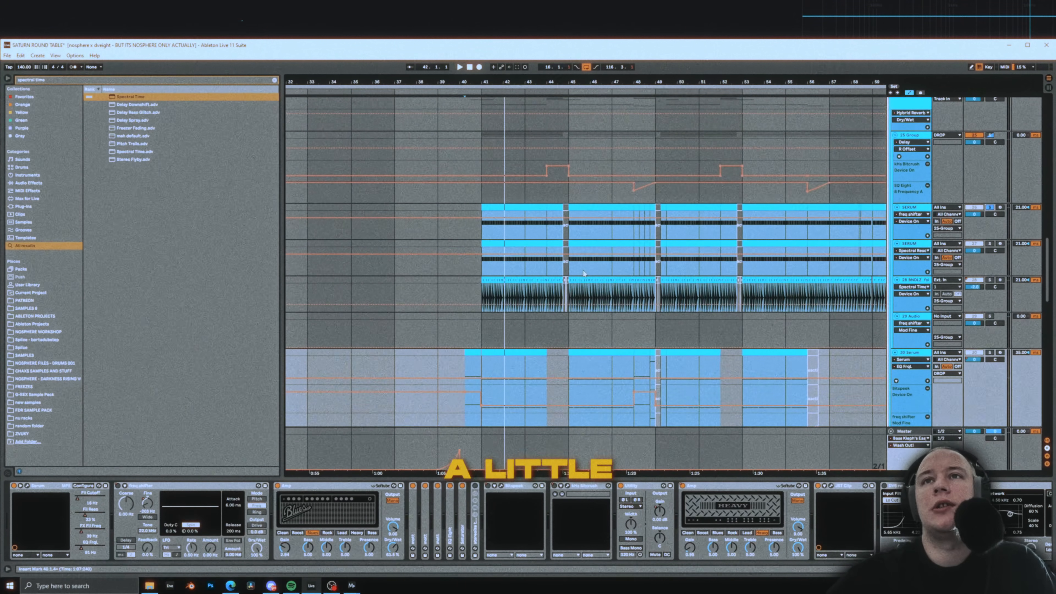
click(921, 210)
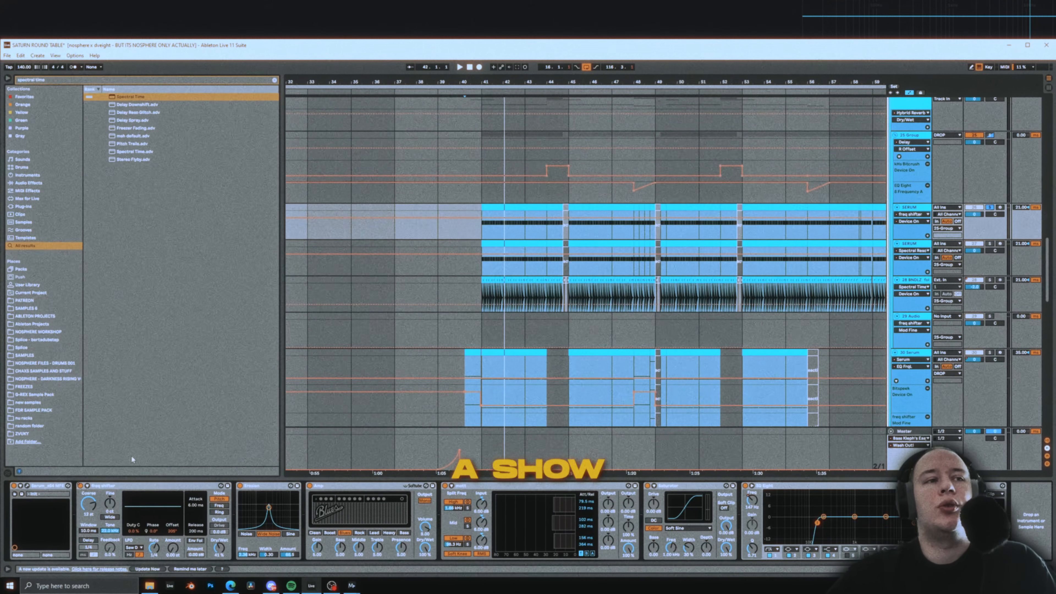
click(28, 485)
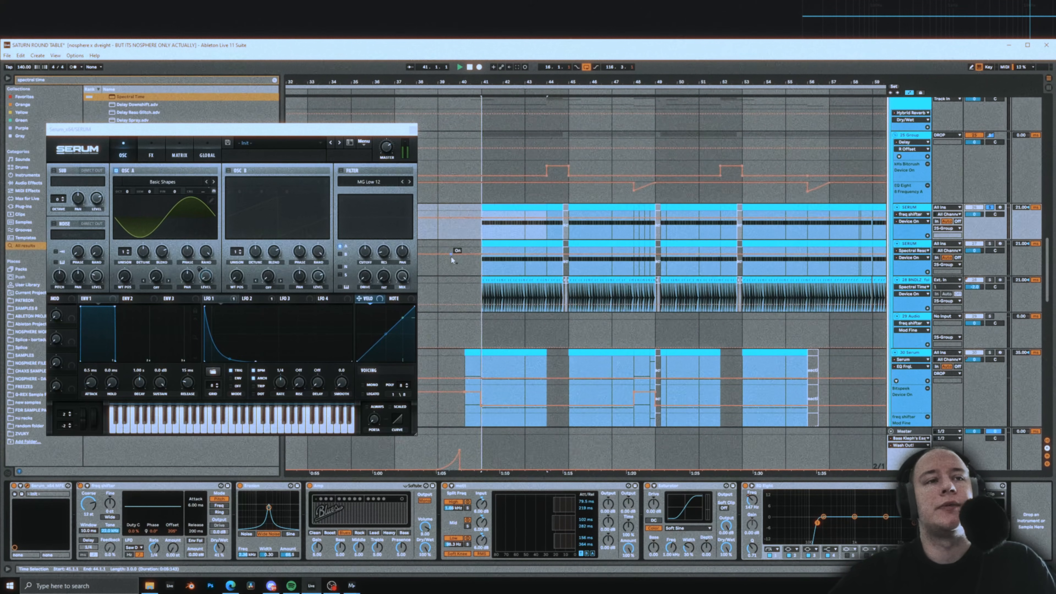
key(space)
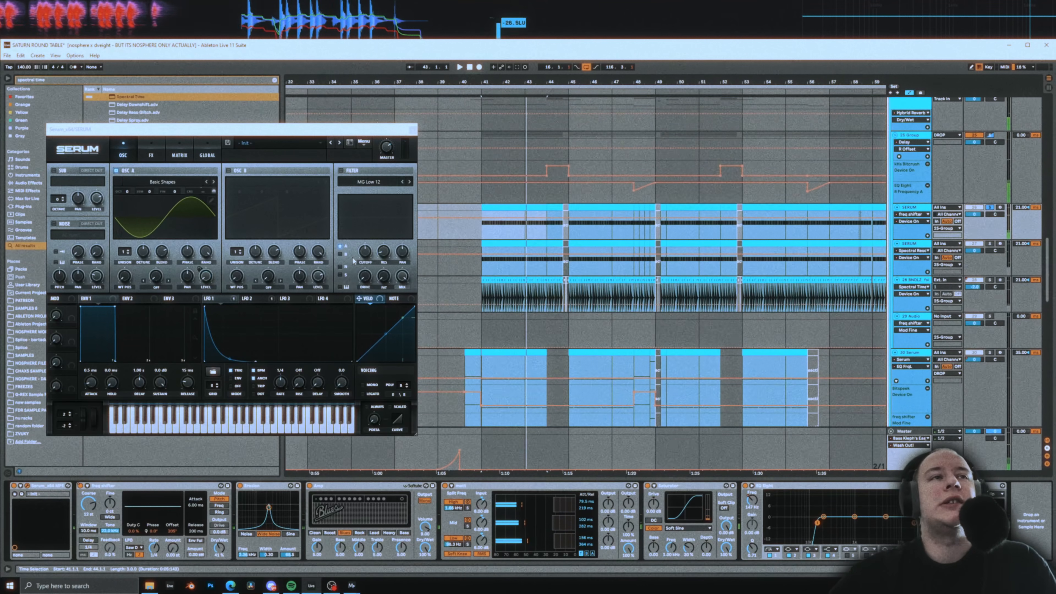
click(217, 298)
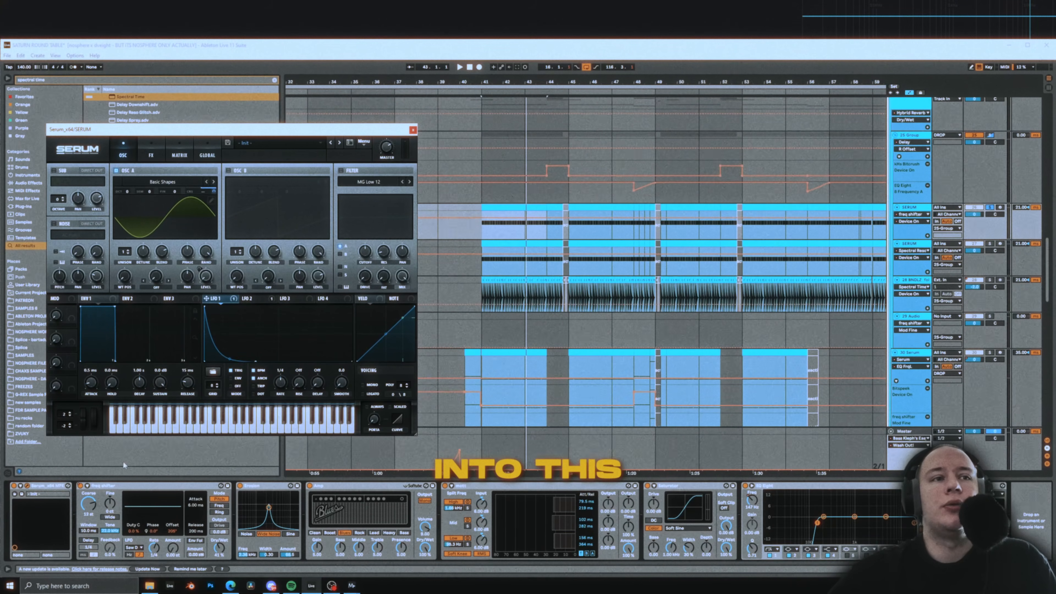
Play the bass from bar 41 while toggling the Freq shifter to compare its effect, and undo the toggle
key(space)
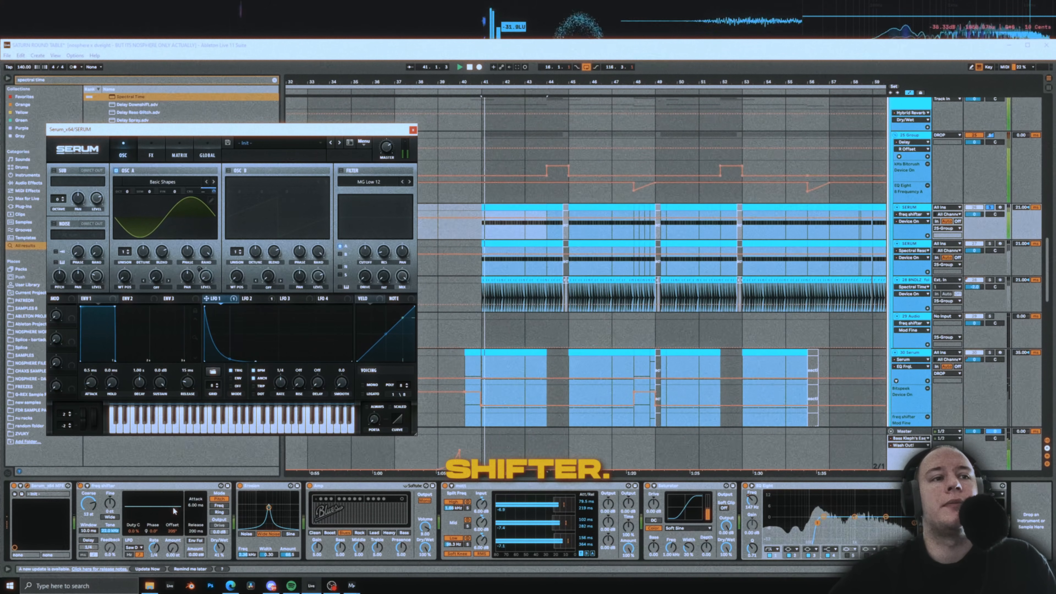
click(80, 486)
key(space)
key(ctrl+z)
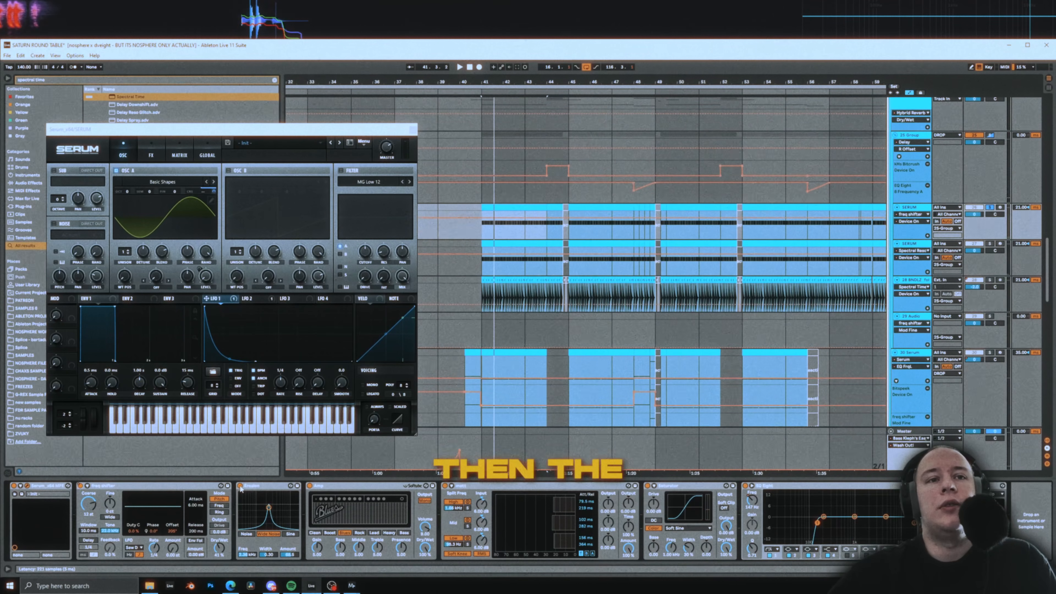
Bypass Erosion on the first SERUM track, play it from bar 41, and toggle Amp to compare the sound
click(240, 486)
key(space)
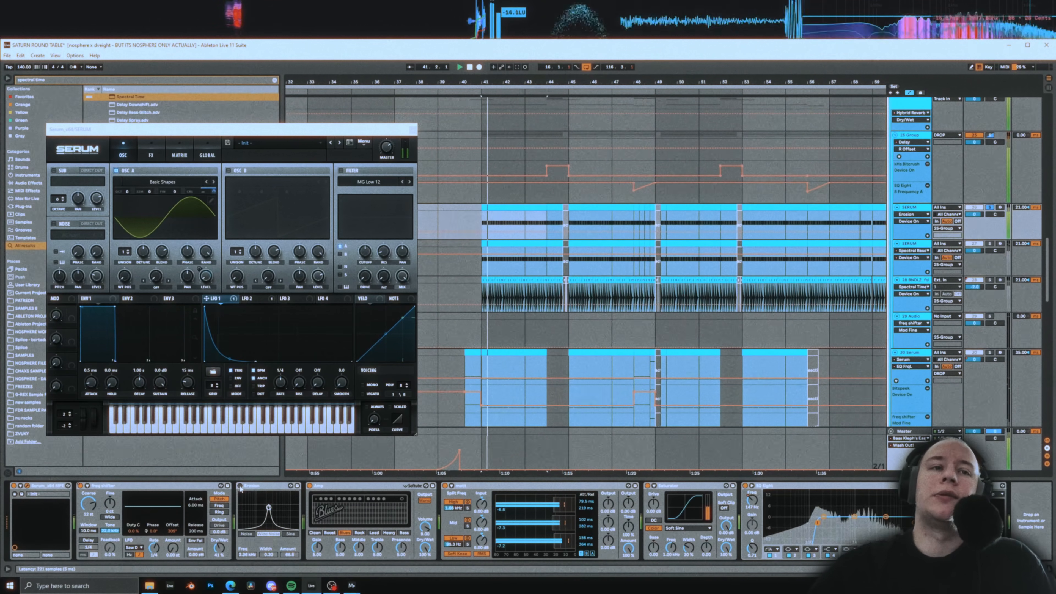
click(310, 486)
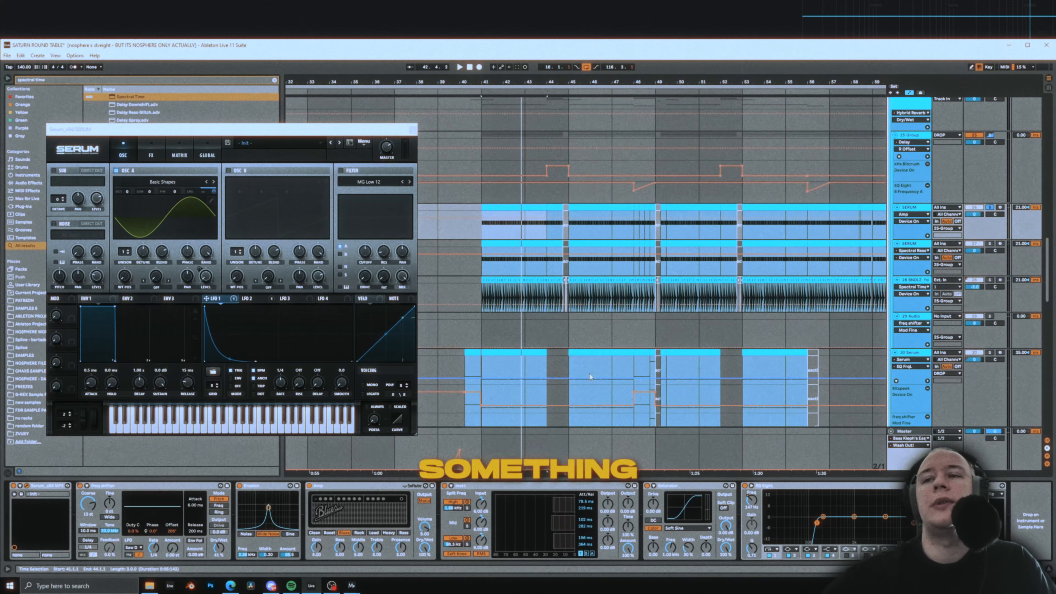
Inspect the GClip plug-in on the first SERUM track and look through the second SERUM track's effect chain
click(962, 486)
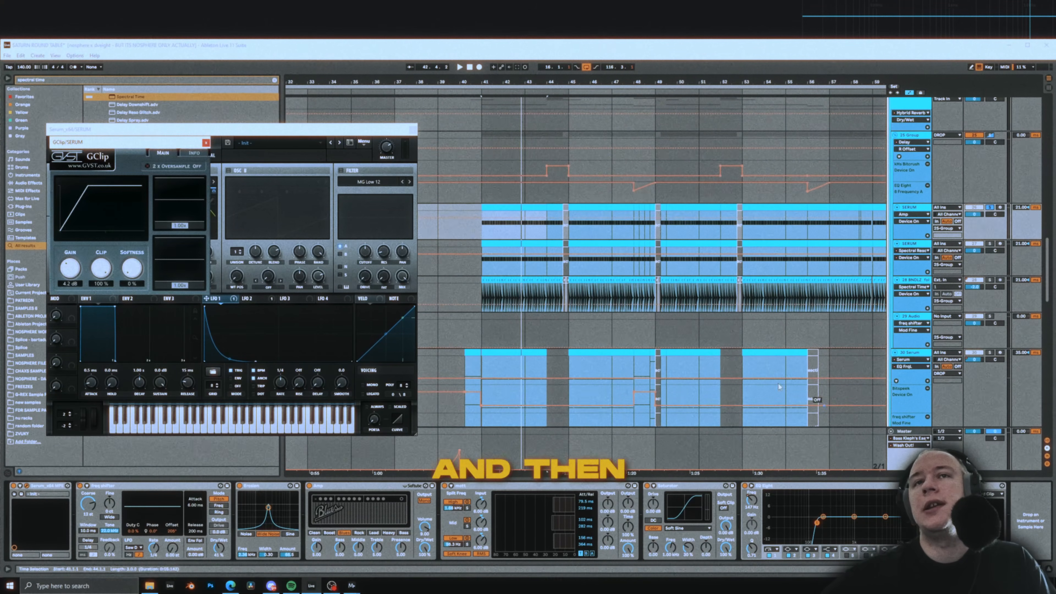
click(205, 142)
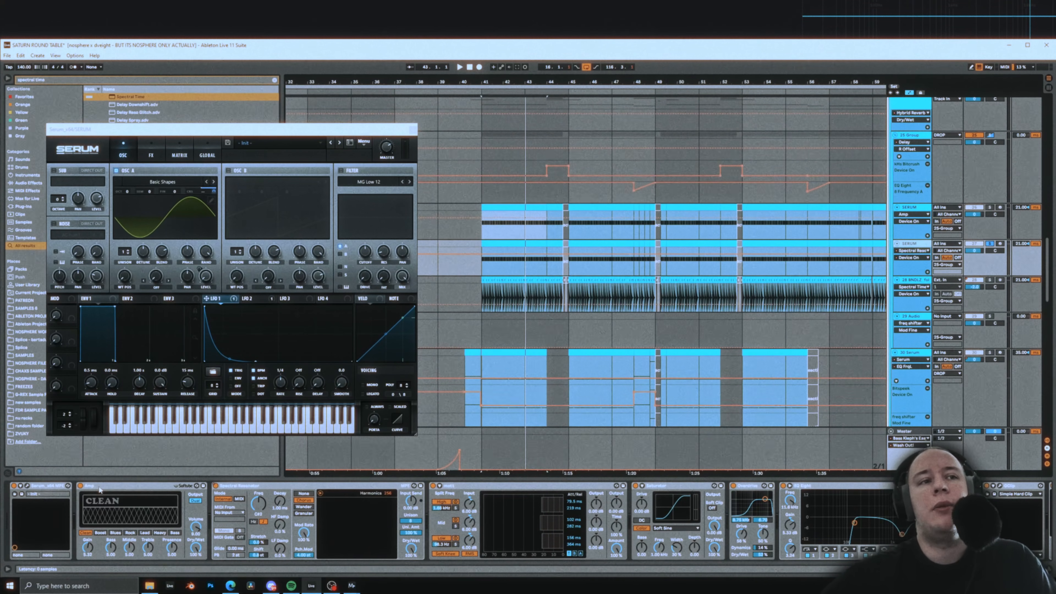
scroll(715, 492, right, 6)
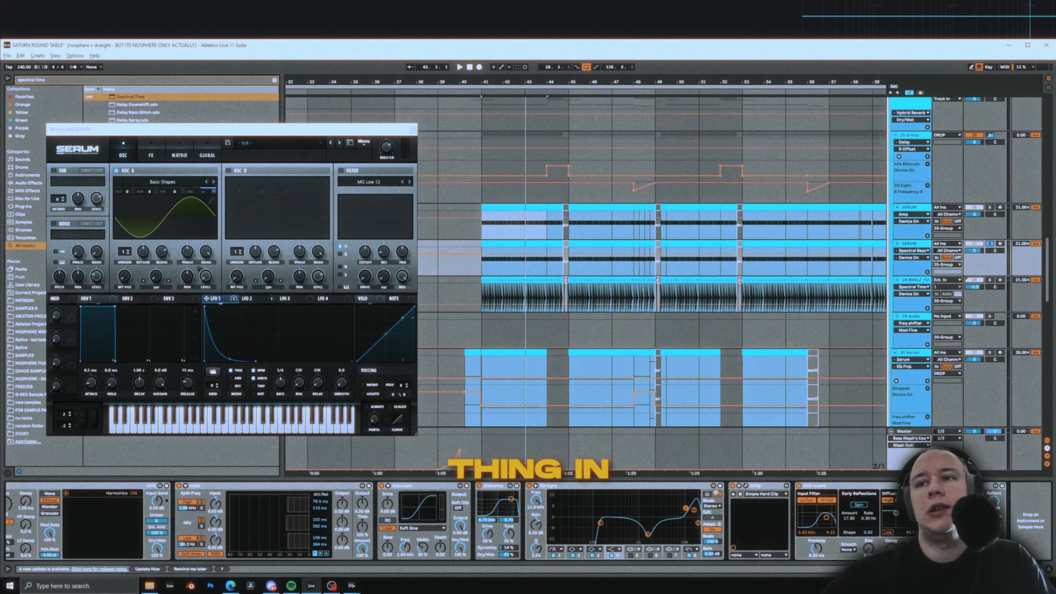
scroll(492, 510, left, 6)
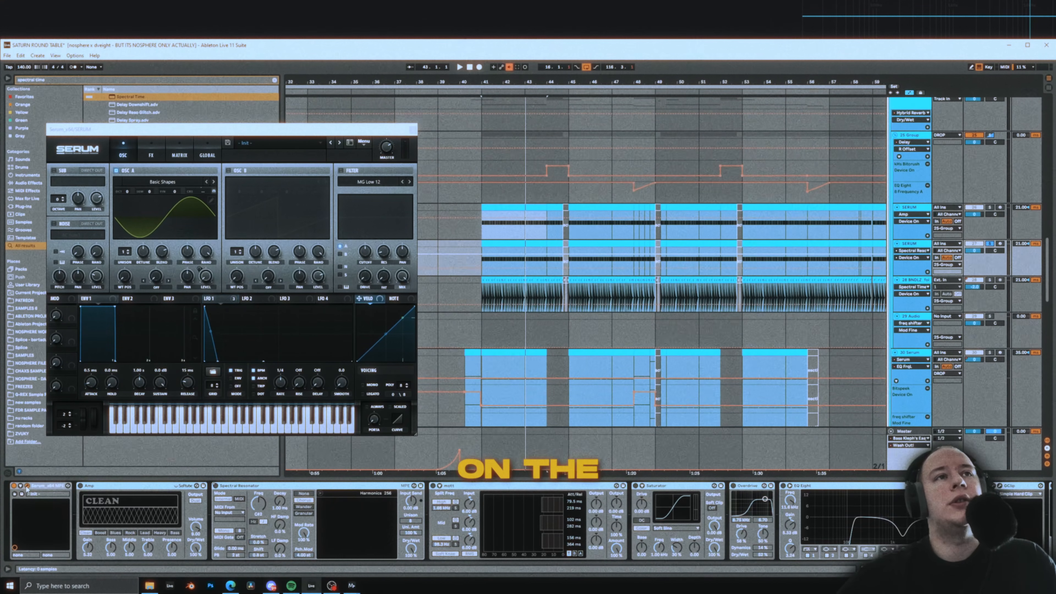
Open the Serum synth on the second SERUM track, inspect its sine oscillator and LFO 1, and play it from bar 41
click(26, 486)
click(27, 486)
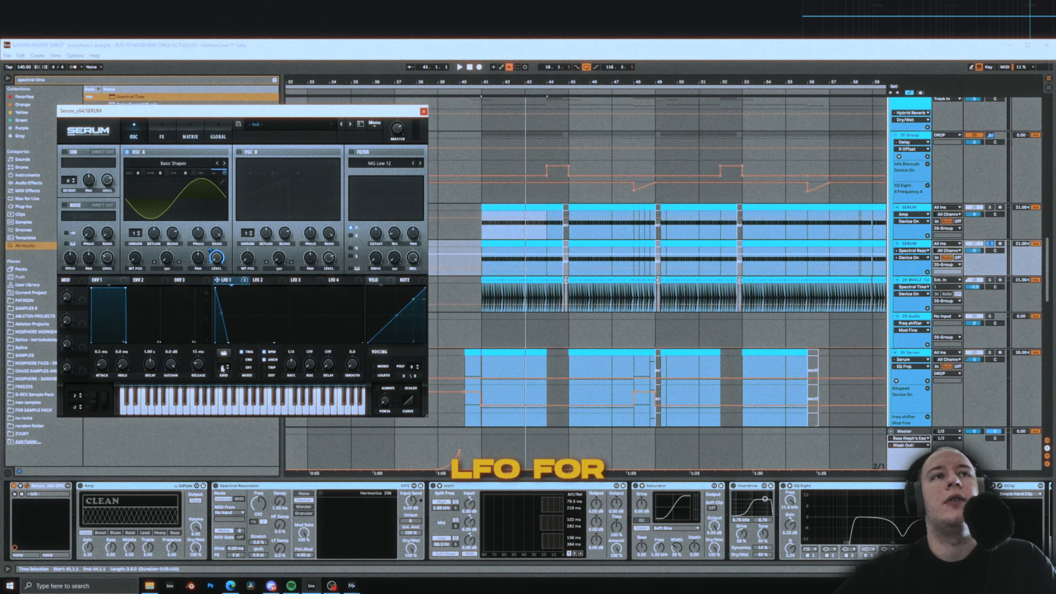
click(151, 136)
click(142, 136)
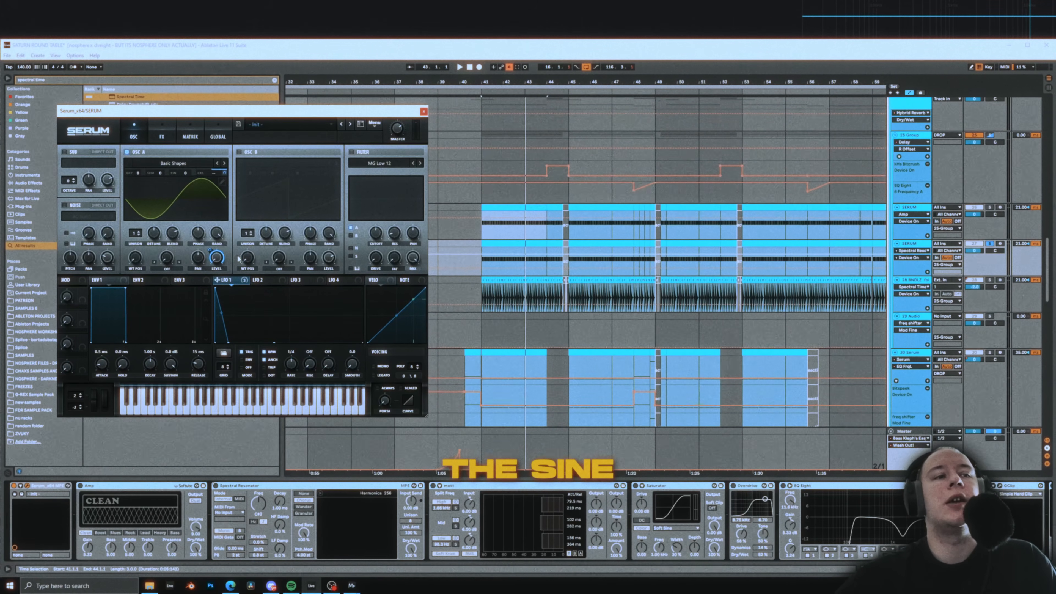
key(space)
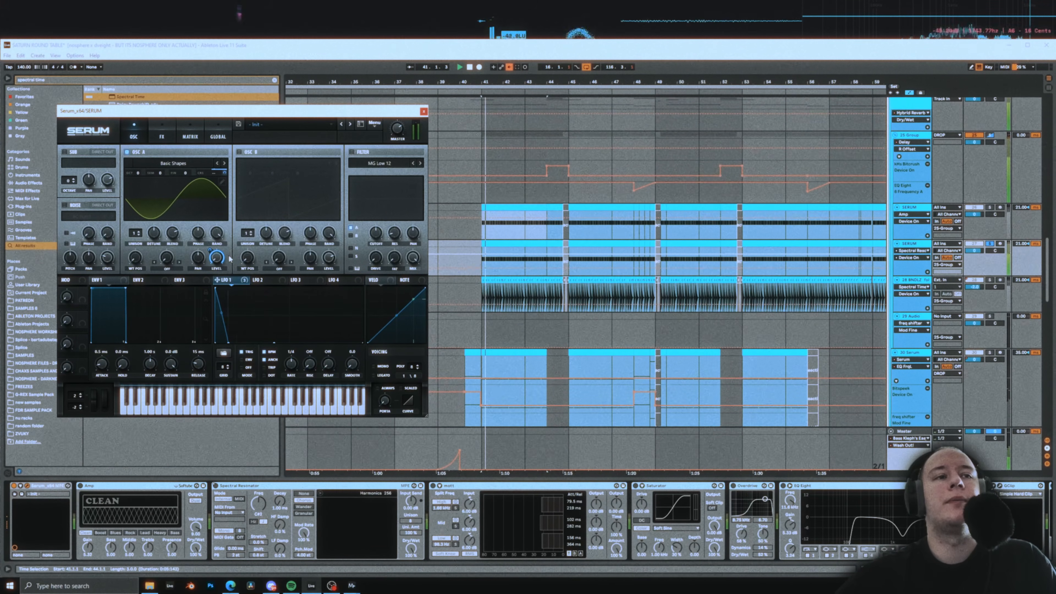
Examine the Hyper/Dimension and EQ effects inside the second track's Serum and play the sound from bar 41
click(162, 137)
drag(86, 166, 87, 178)
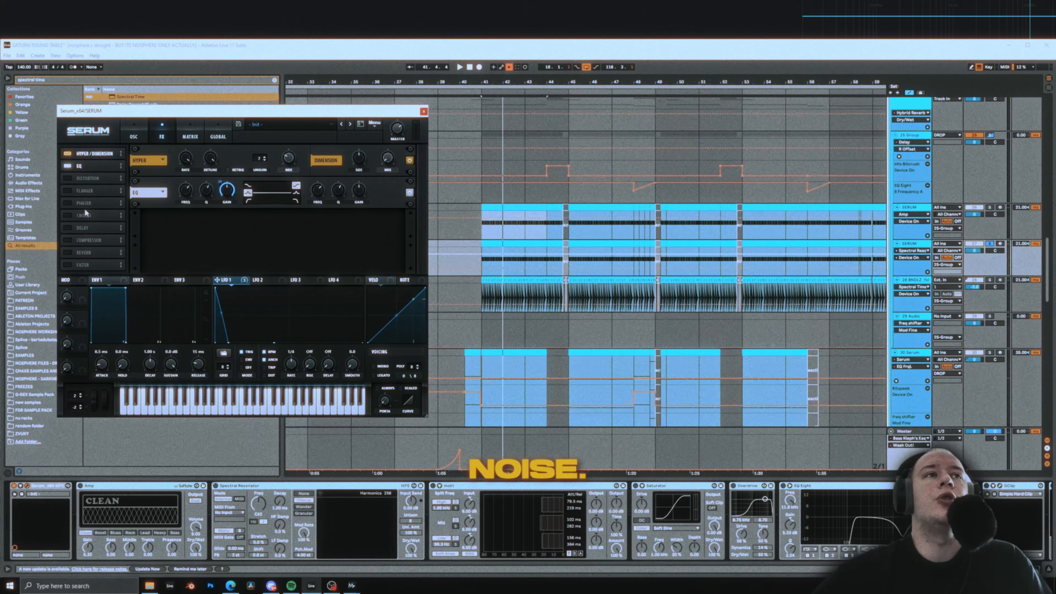
key(space)
key(space)
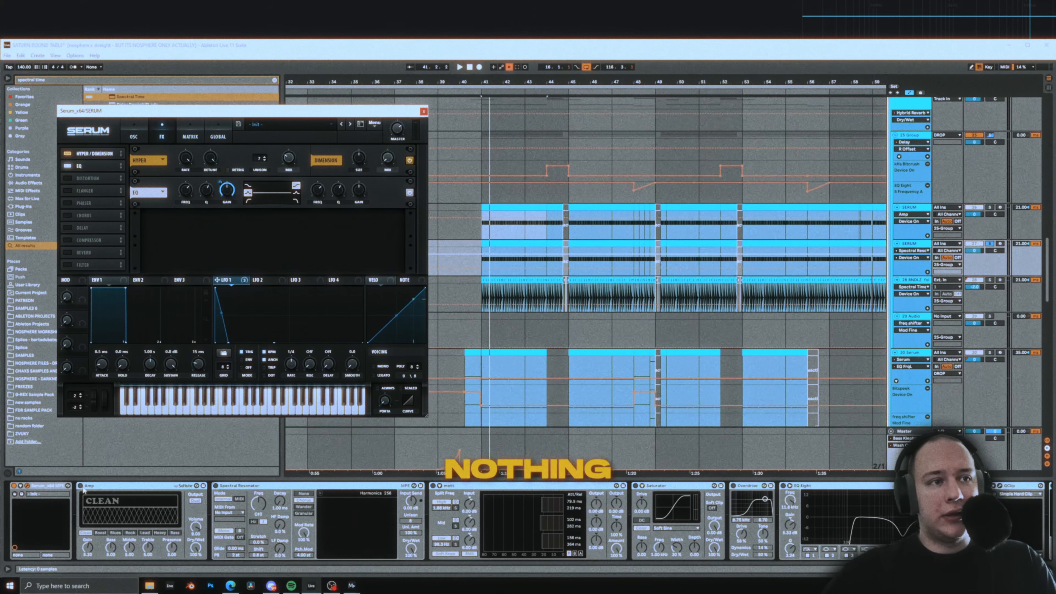
Turn Amp, the multiband dynamics and Saturator back on in sequence on the second SERUM track, playing the bass to compare
click(81, 488)
key(space)
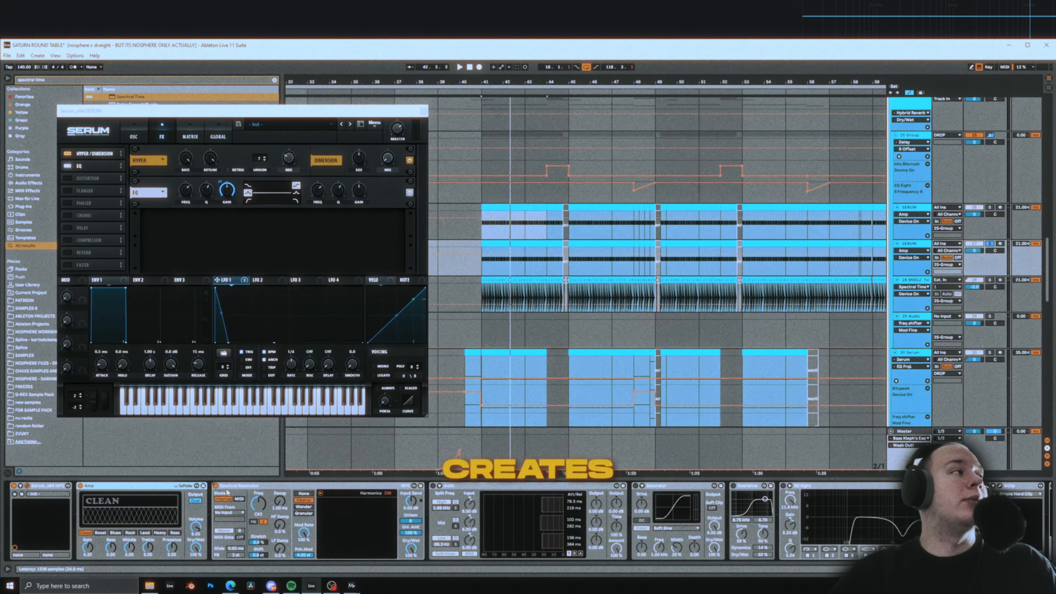
click(433, 486)
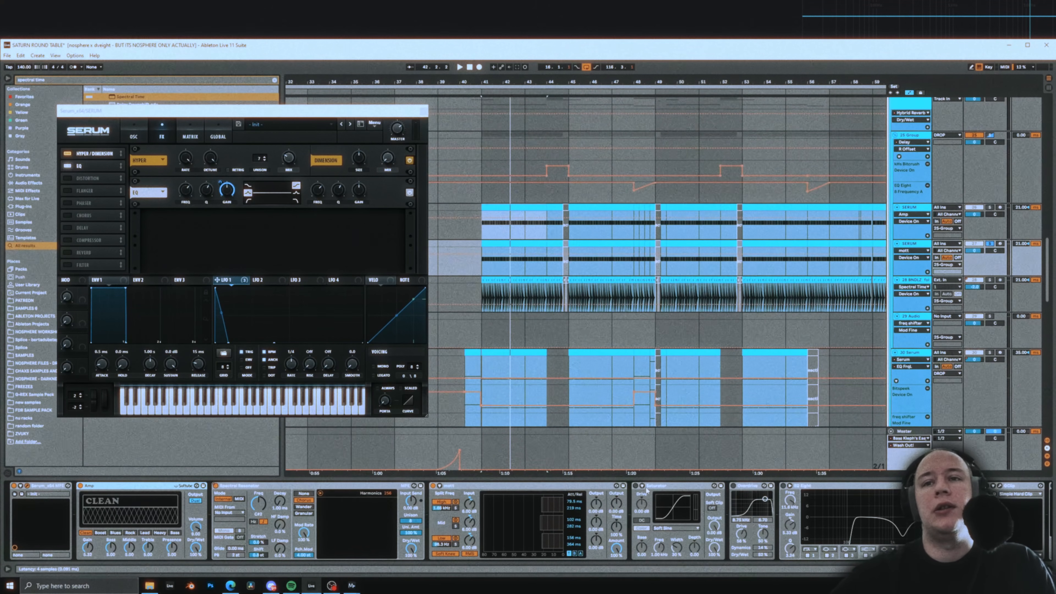
click(637, 486)
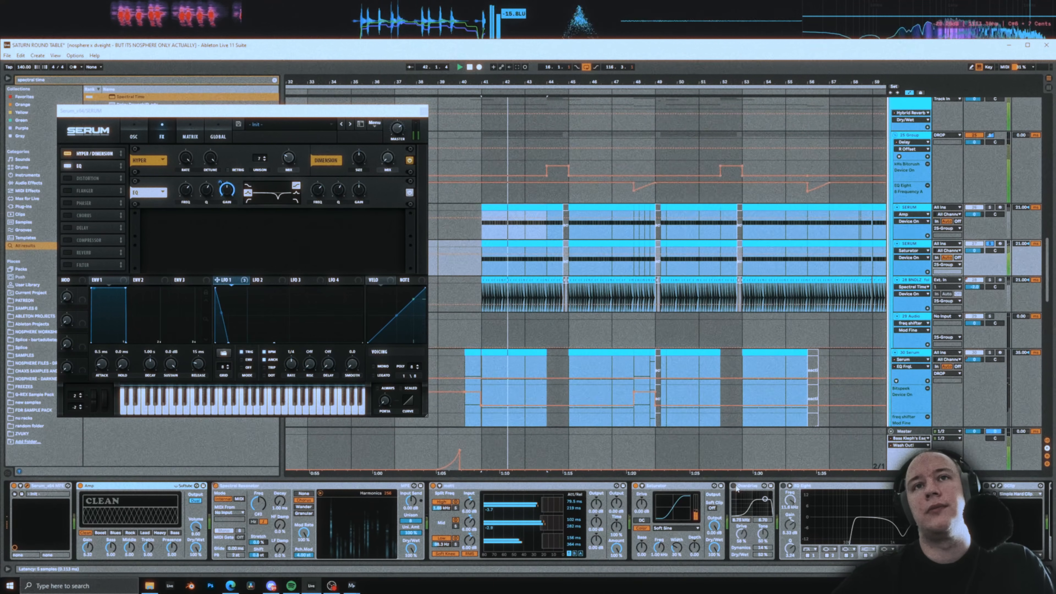
Turn on Overdrive, EQ Eight and the Simple Hard Clip device on the second SERUM track while playing from bar 41
click(733, 486)
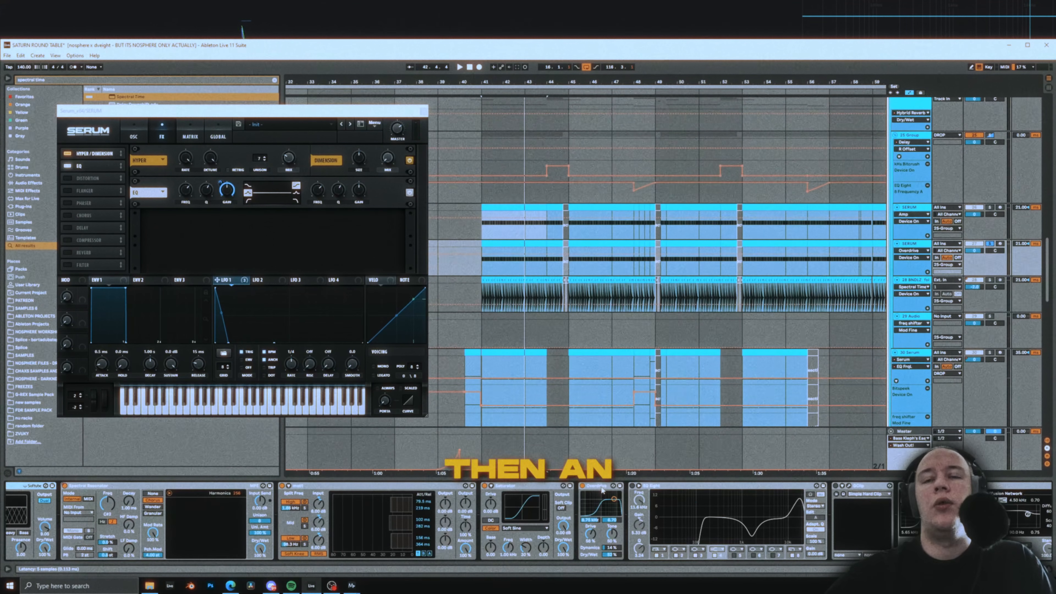
key(space)
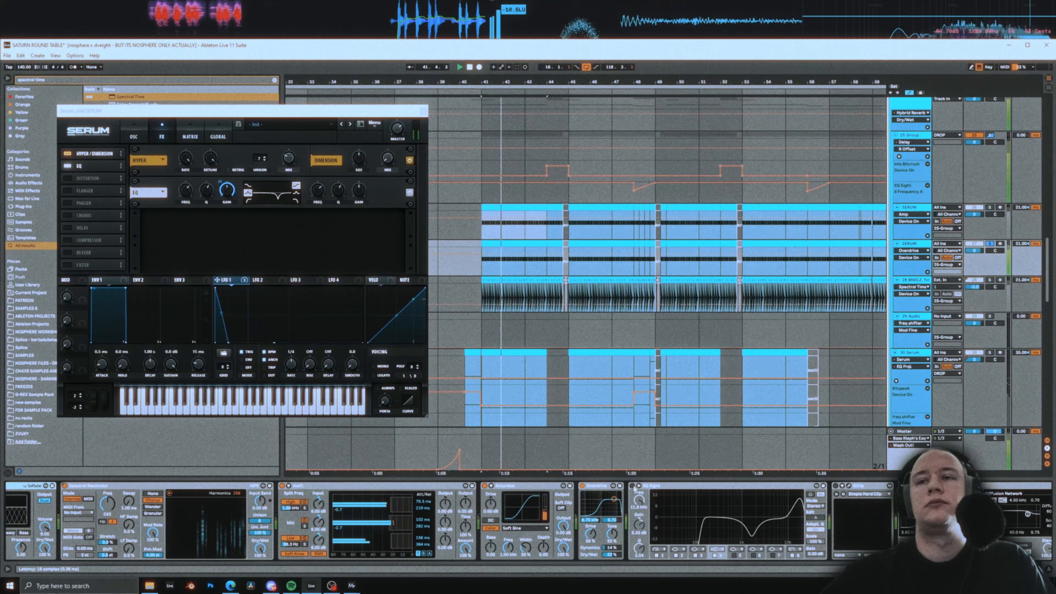
click(632, 486)
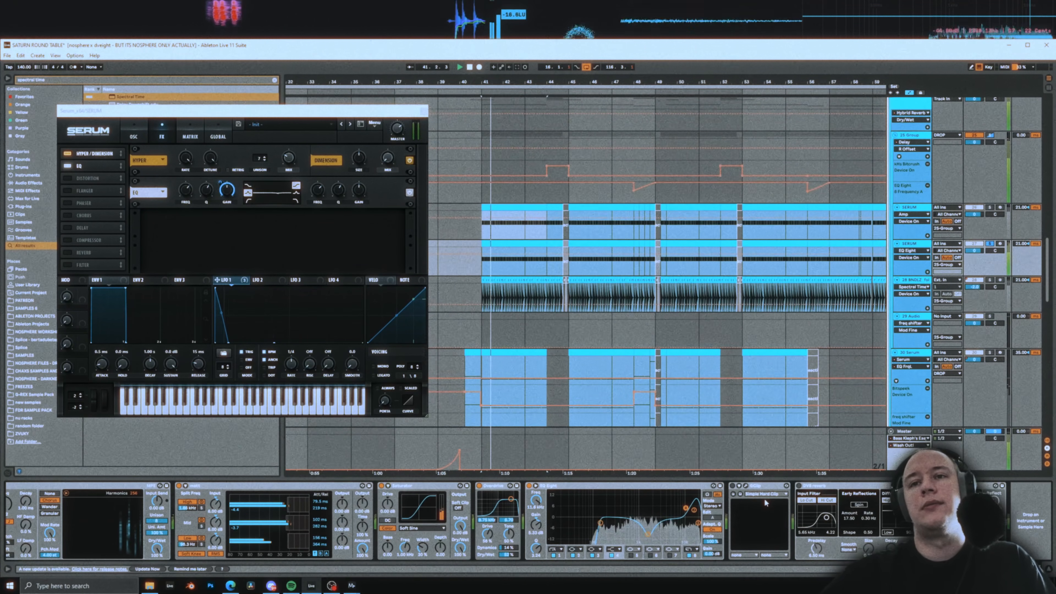
click(733, 485)
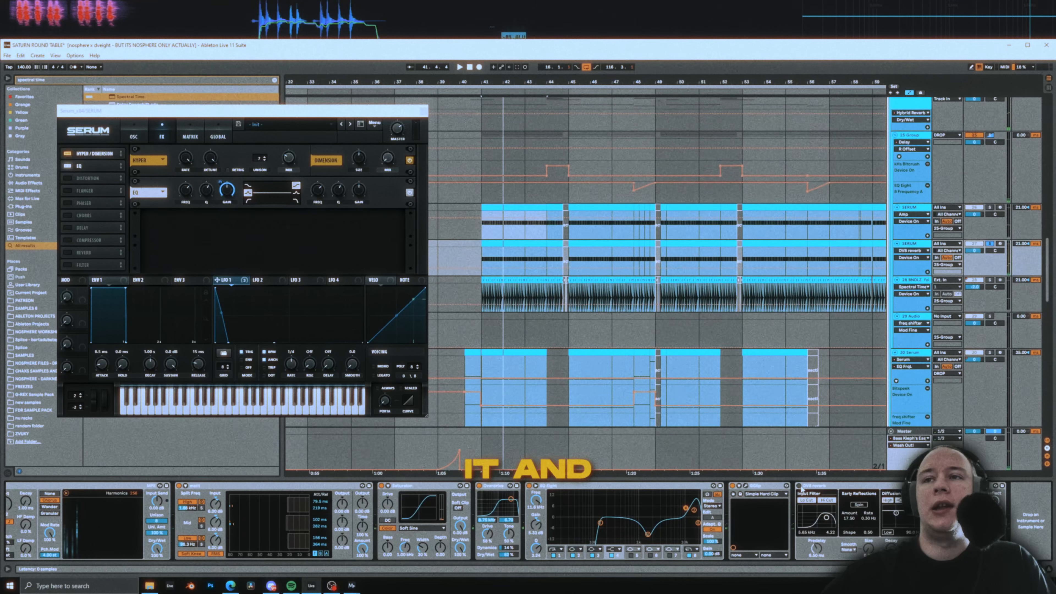
Turn on the DVB reverb at the end of the second SERUM track's chain and play the result from bar 41
click(799, 486)
click(859, 504)
key(space)
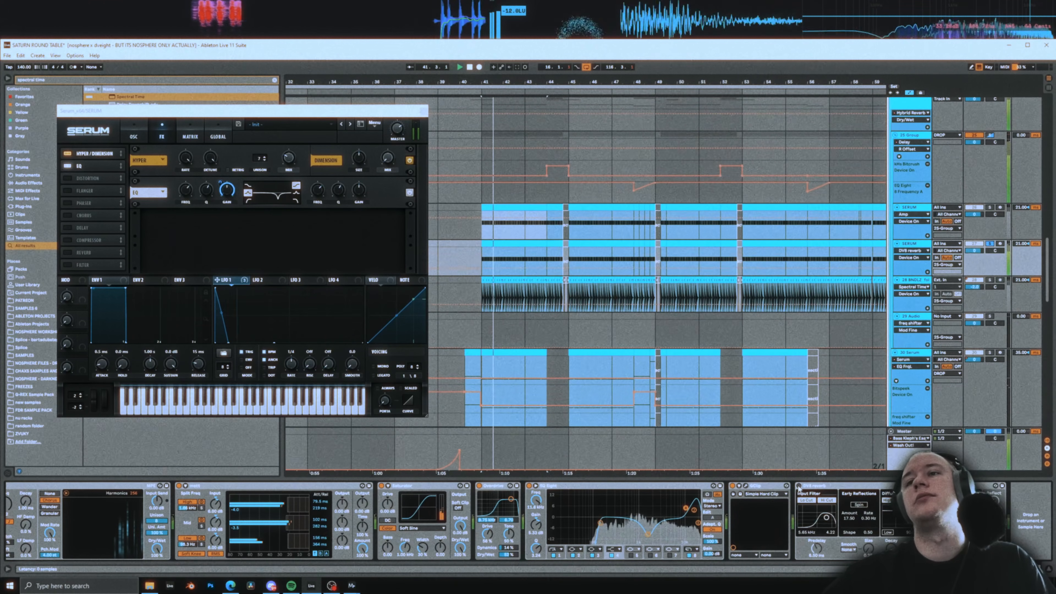
key(space)
Solo the BNDLZ foley one-shot track as well, play it from bar 41 and show its effect chain
click(990, 280)
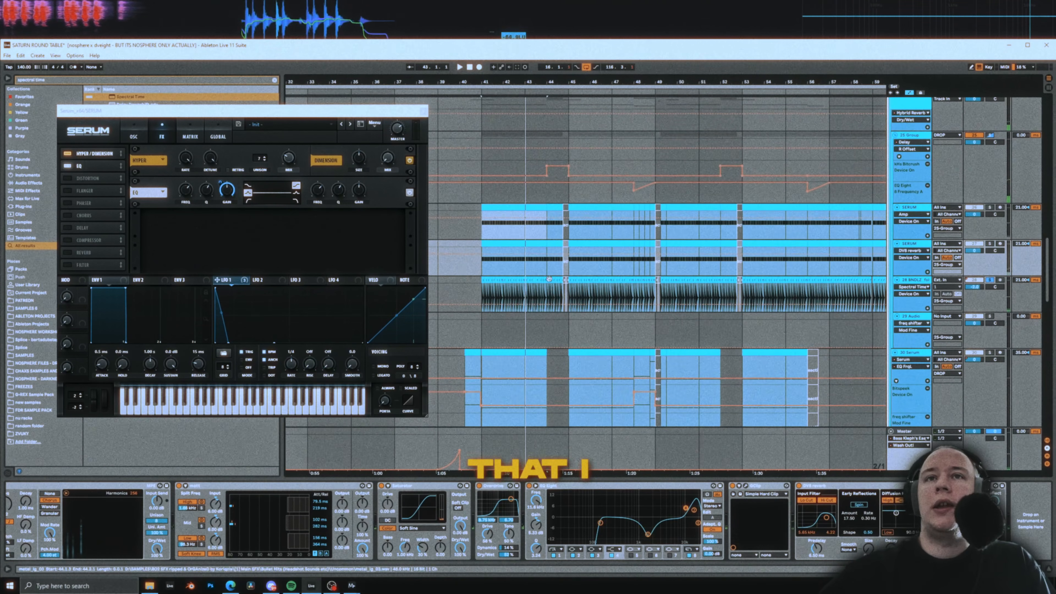
scroll(871, 300, up, 4)
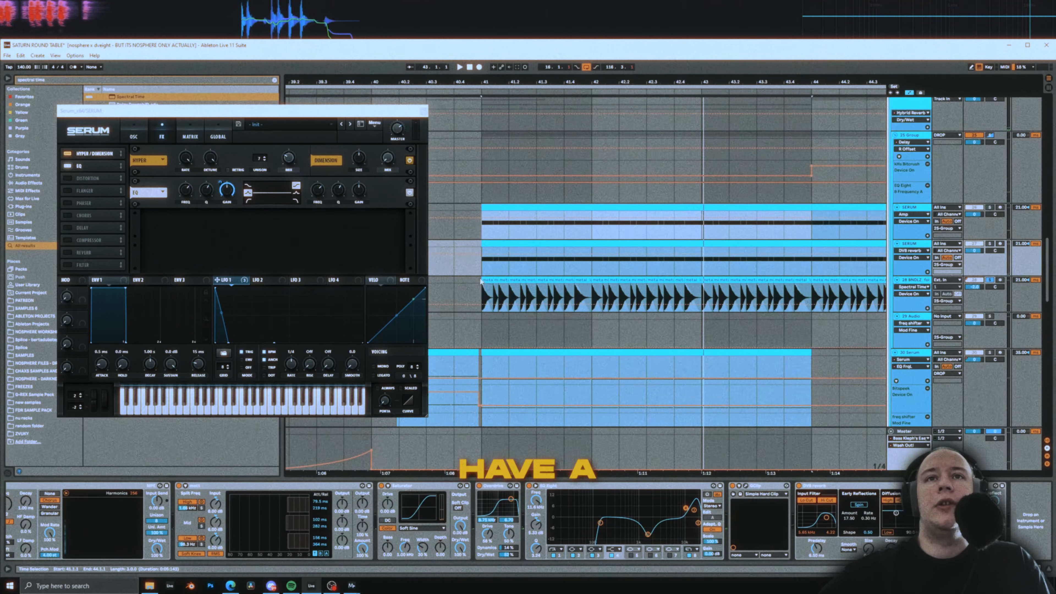
key(space)
click(910, 280)
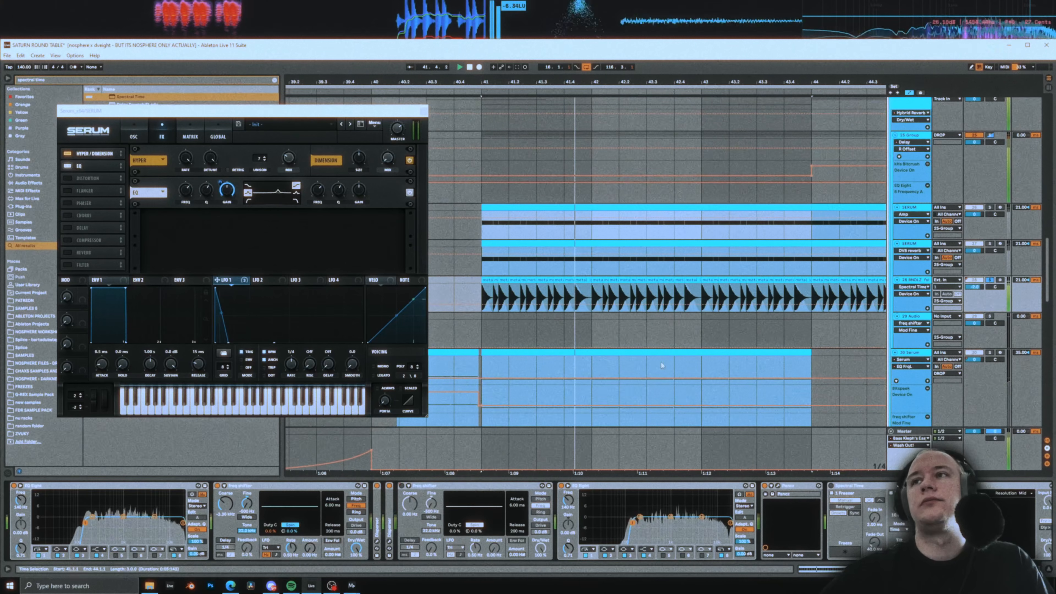
key(space)
drag(855, 501, 796, 500)
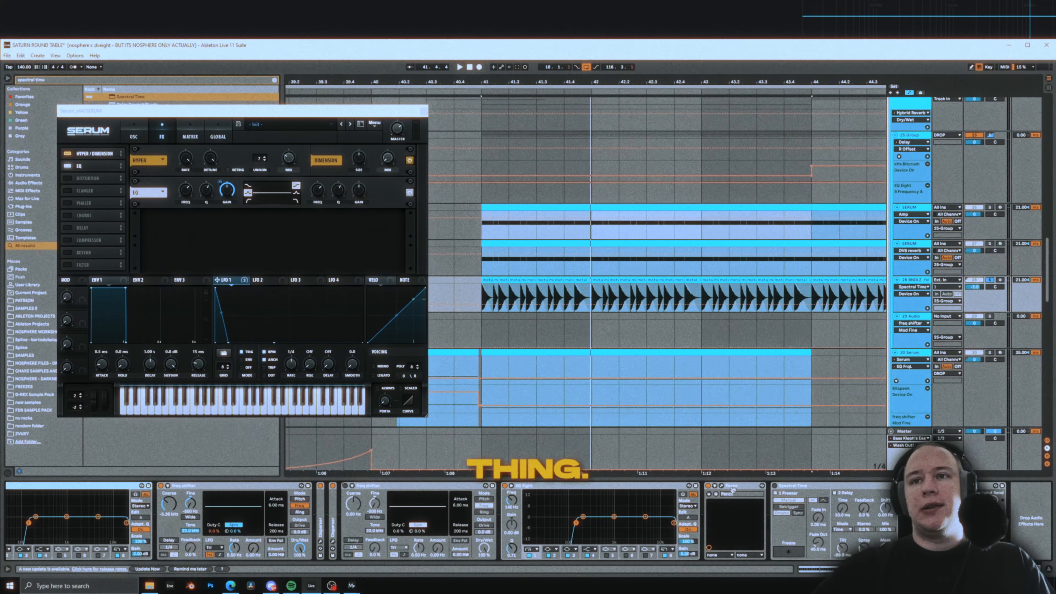
Open and play the first metal_lg_03 clip at bar 41, and reveal its sample file in its browser folder
click(494, 292)
key(space)
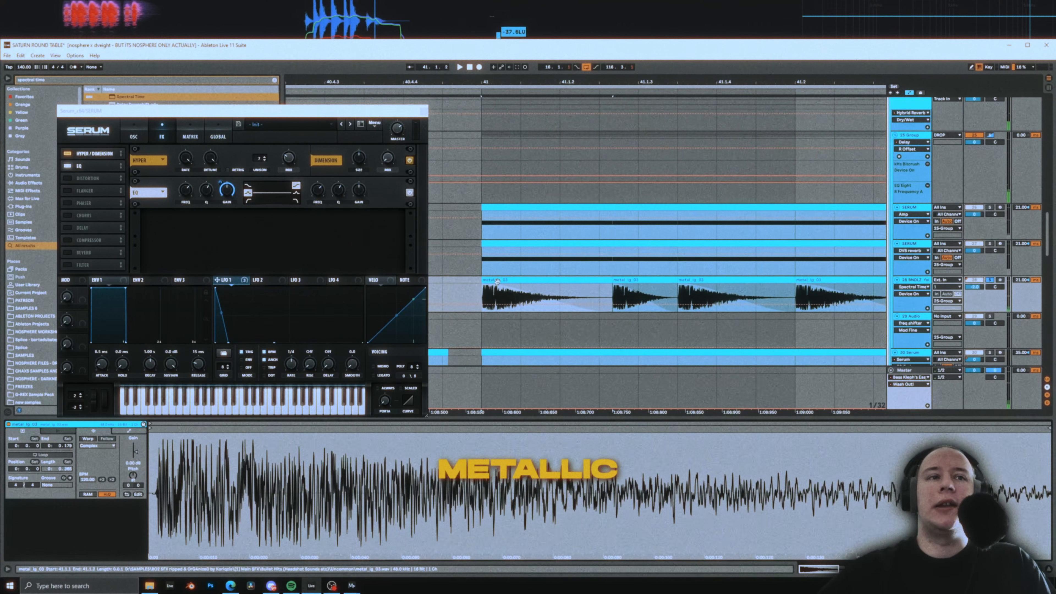
right_click(500, 280)
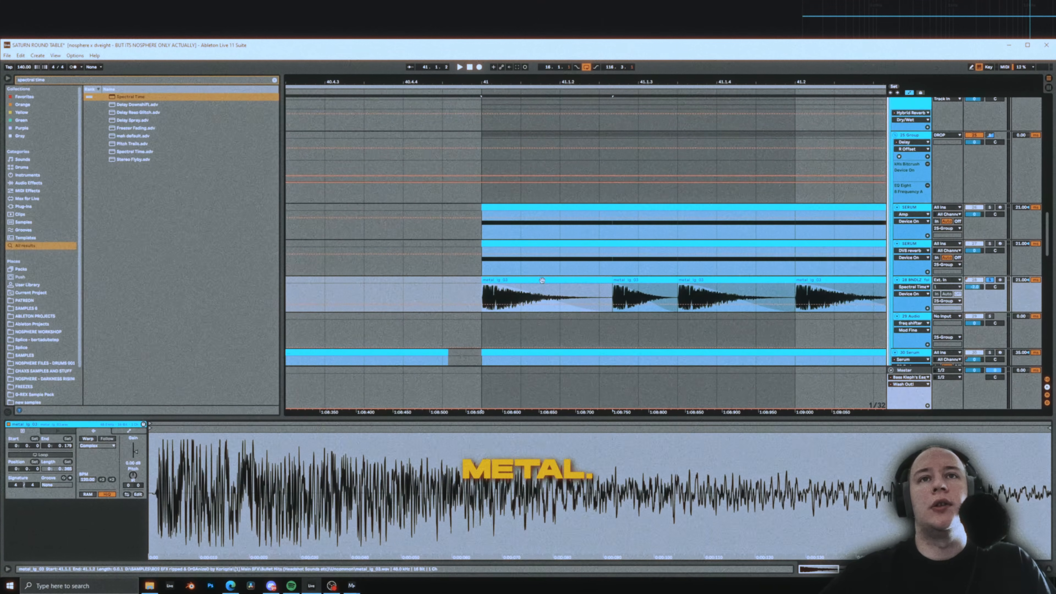
right_click(131, 96)
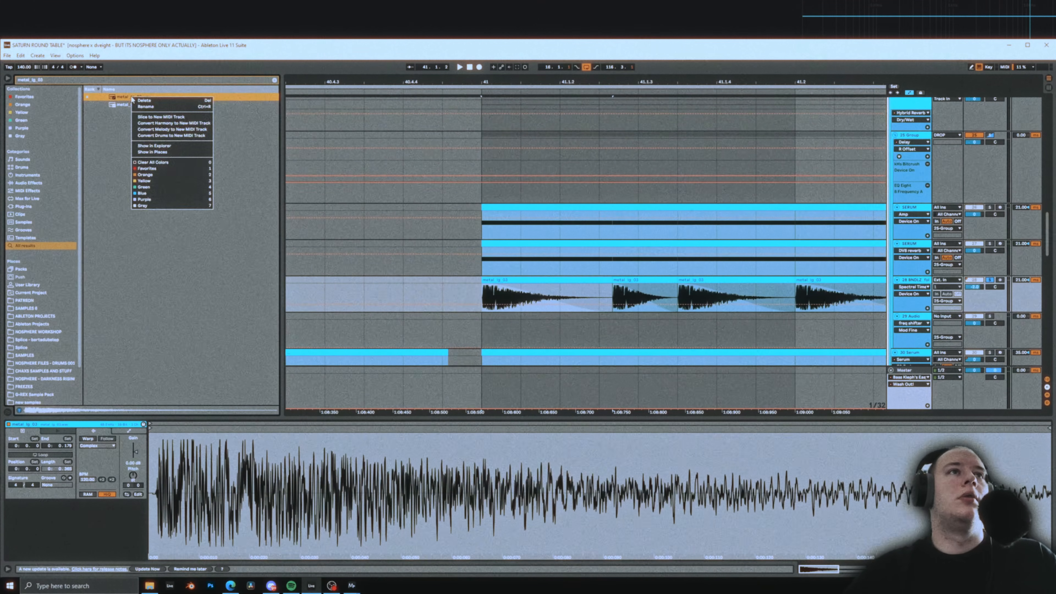
click(170, 155)
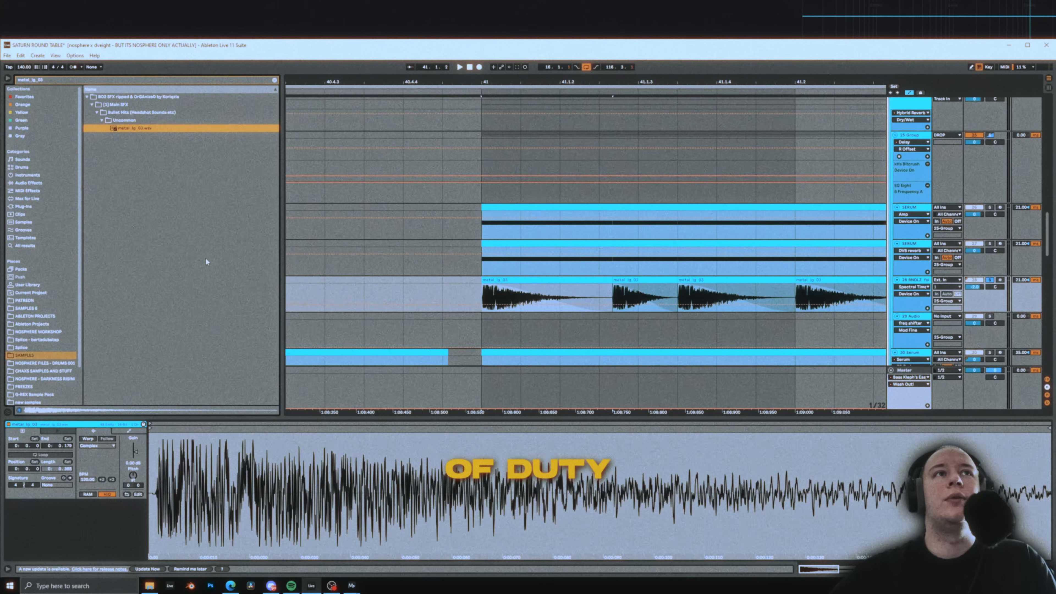
Return to the metal track's effect chain and play its clips from bar 41 through the first Freq shifter
click(482, 332)
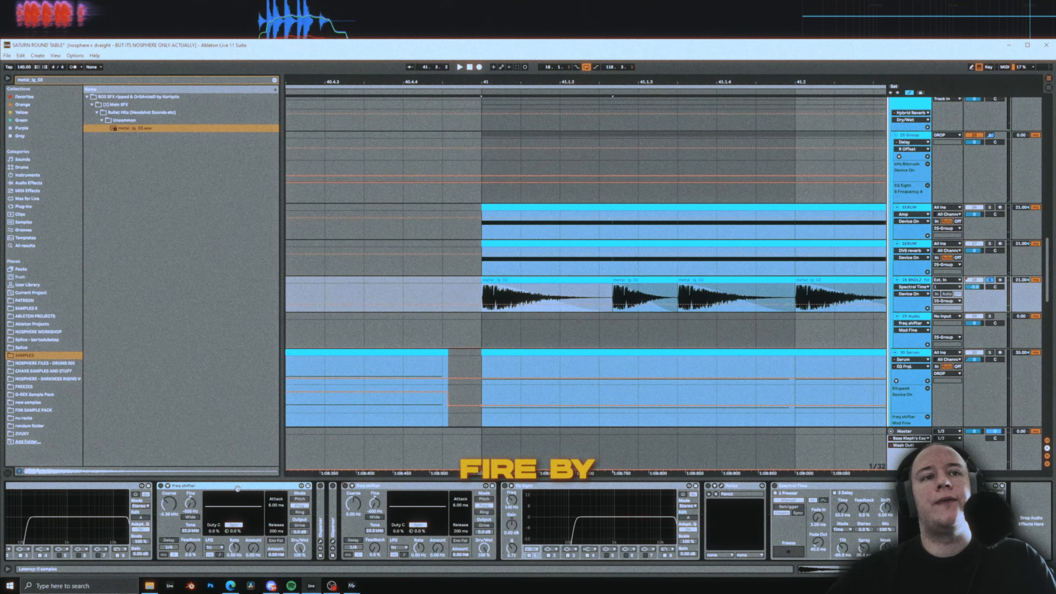
scroll(237, 488, left, 2)
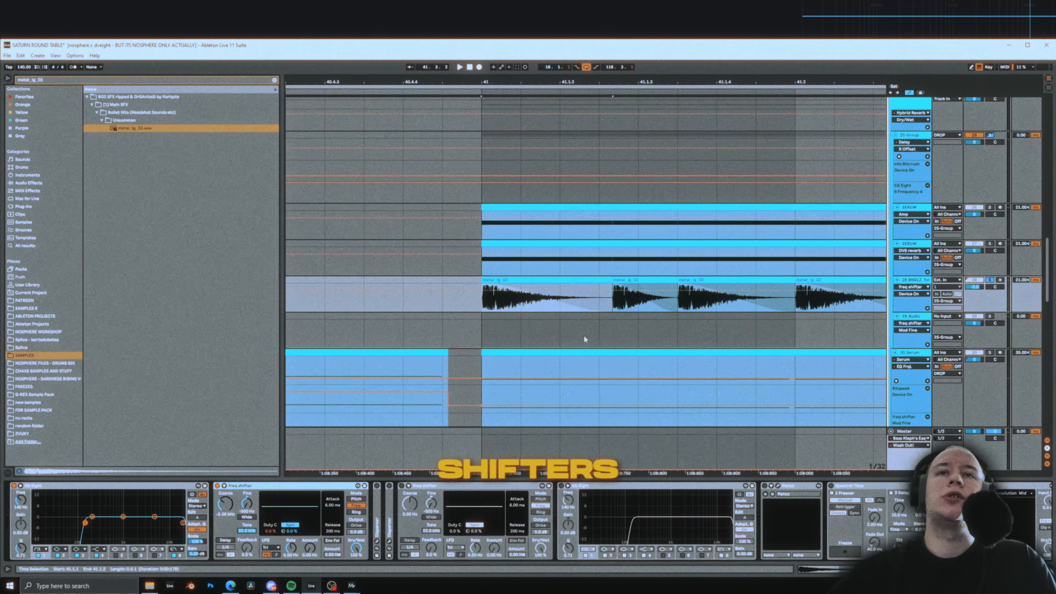
scroll(353, 314, down, 5)
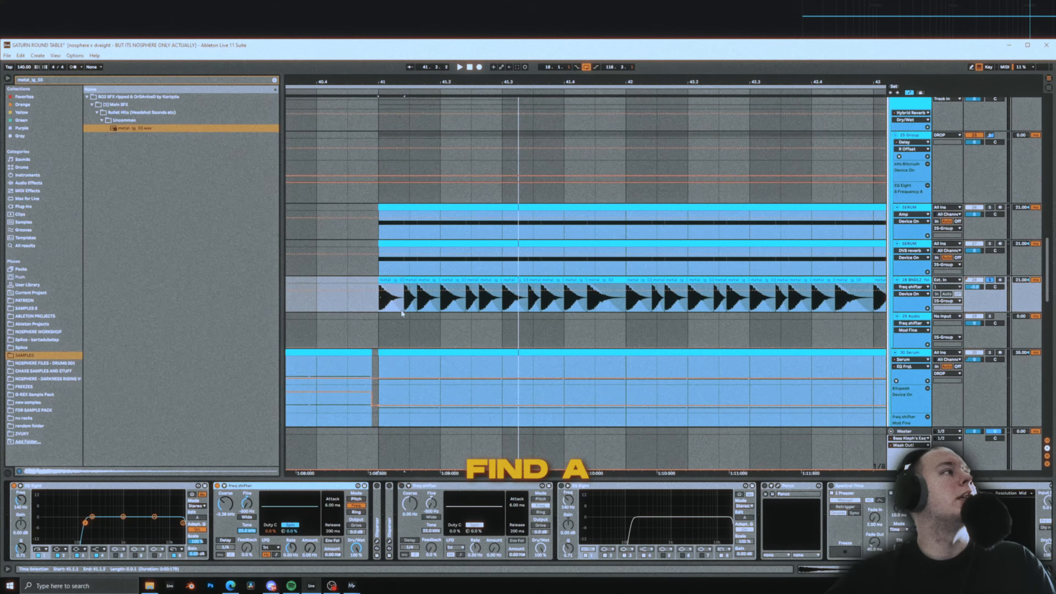
key(space)
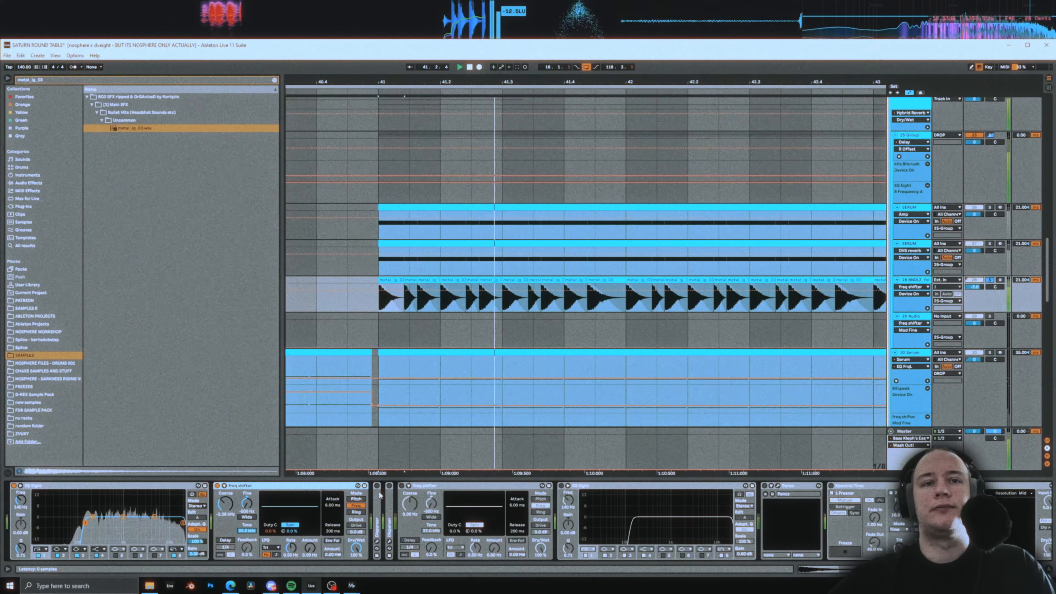
Open both Disperser plug-ins on the metal track side by side, play the clips through them, and close both windows
click(389, 541)
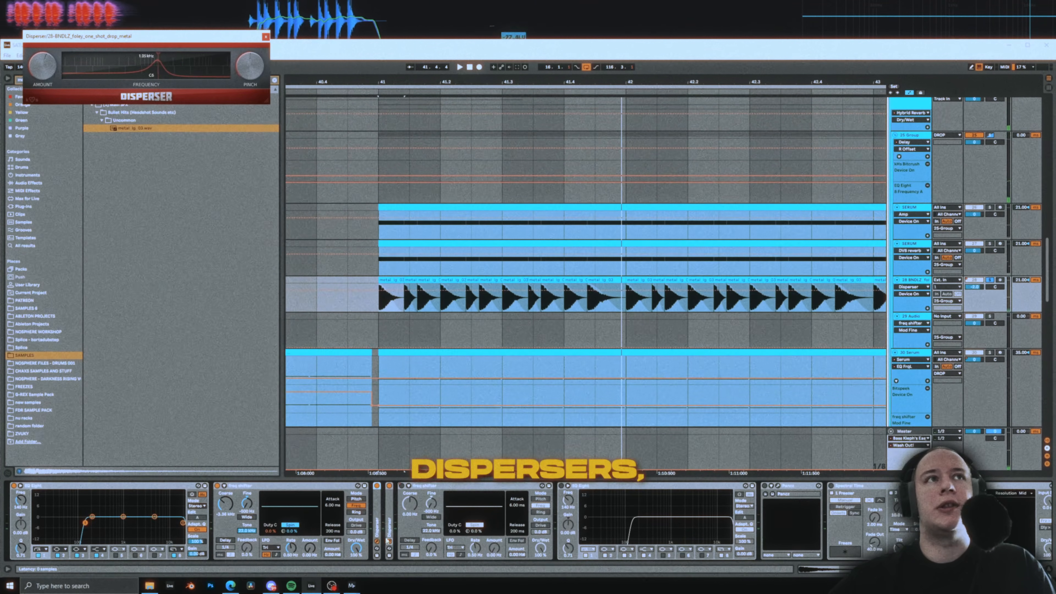
drag(199, 38, 189, 142)
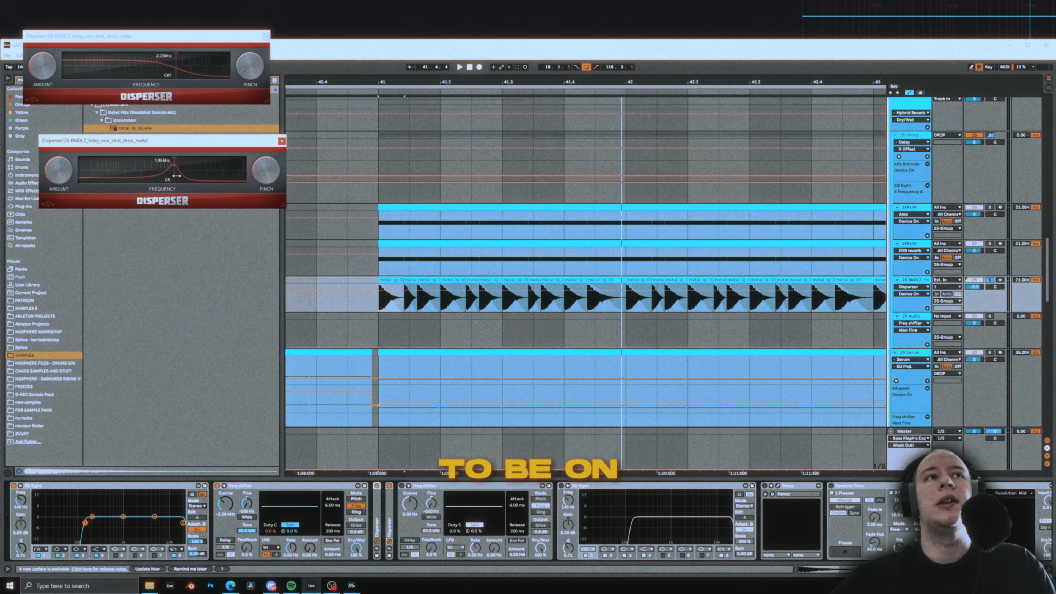
key(space)
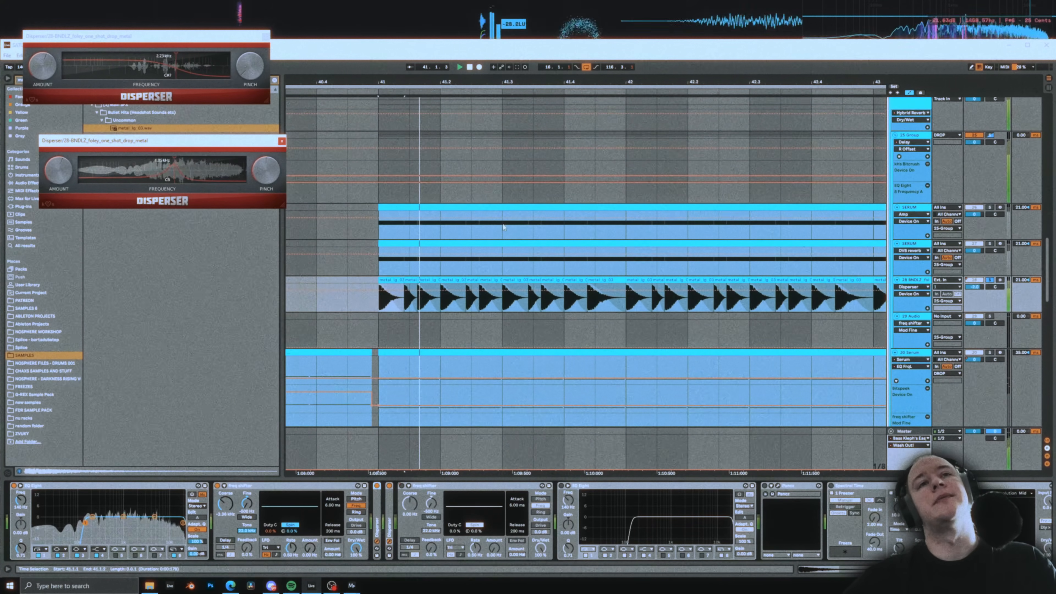
click(282, 141)
click(265, 36)
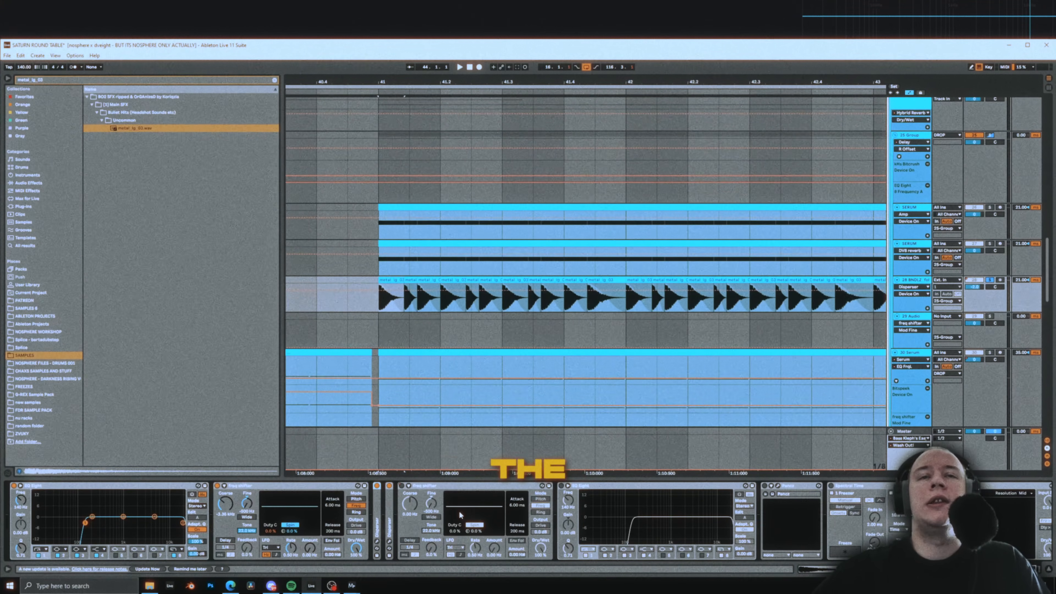
Turn on the metal track's second EQ Eight and open the Pancz plug-in that follows it
click(564, 486)
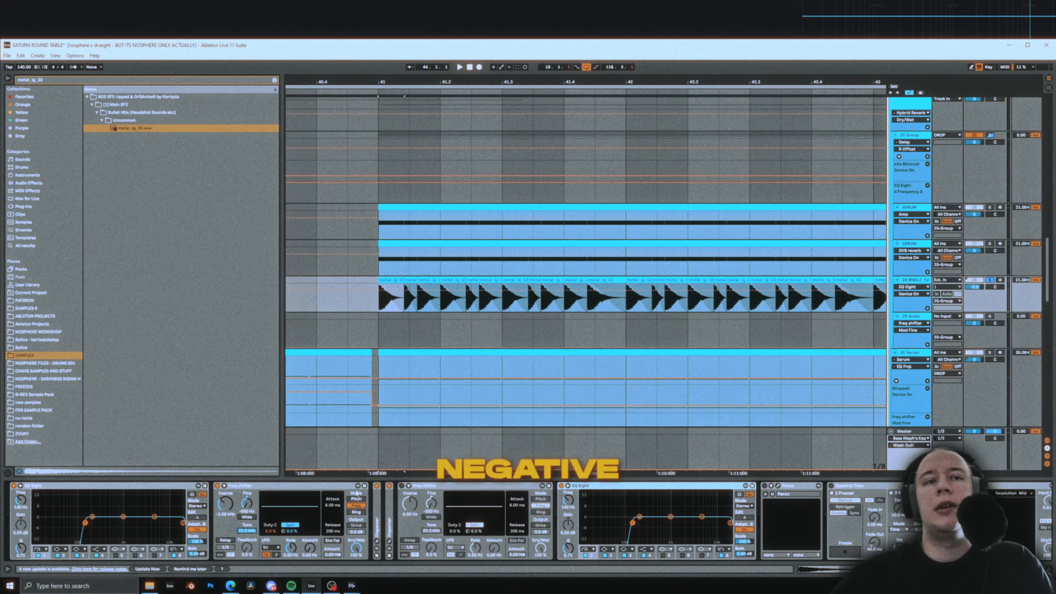
scroll(396, 503, right, 2)
click(713, 491)
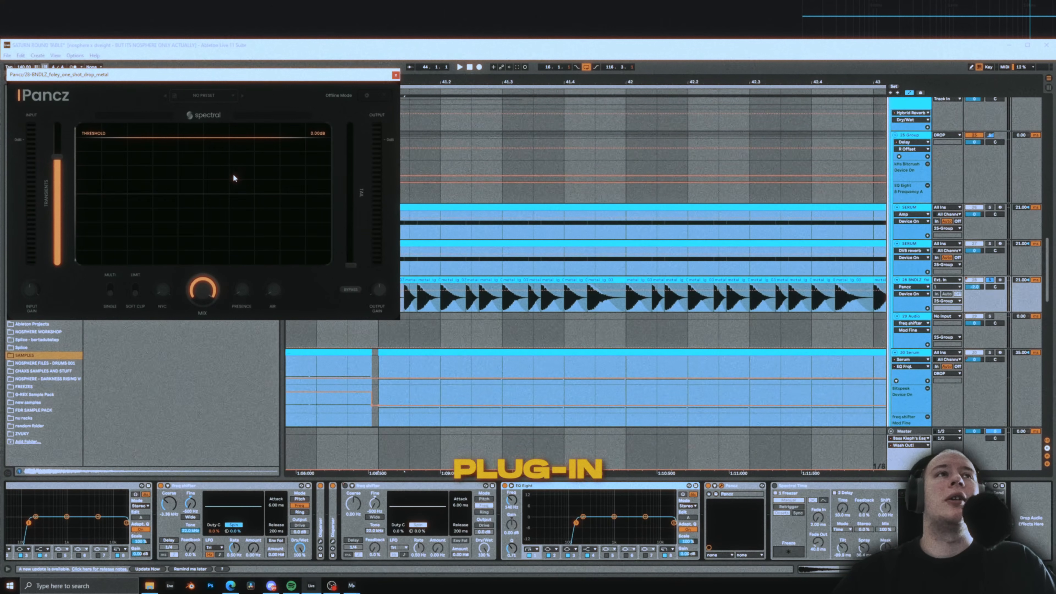
Play the metal track's clips through the Pancz plug-in and close the plug-in window
key(space)
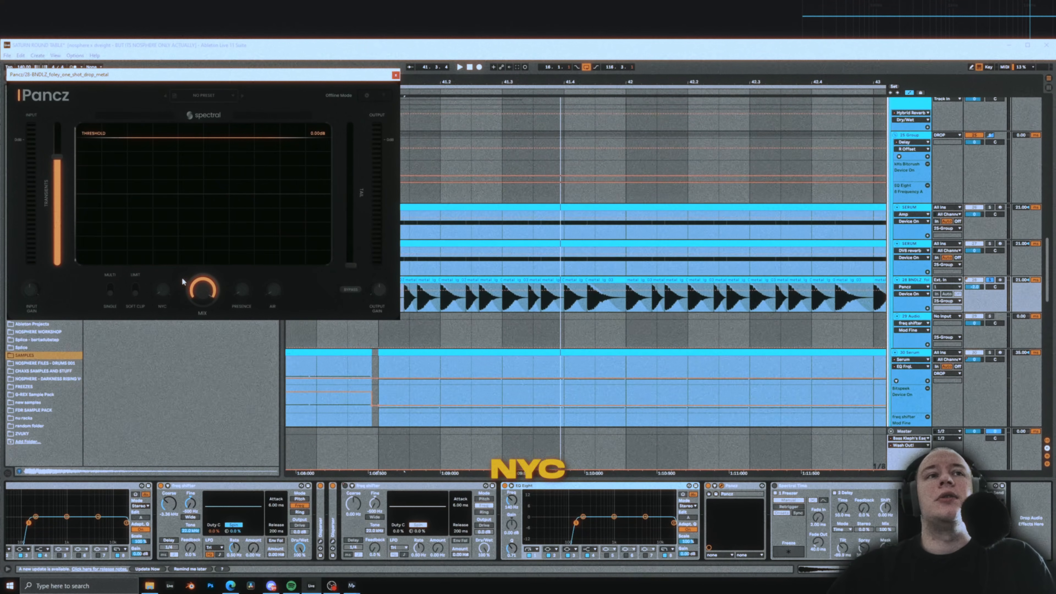
key(space)
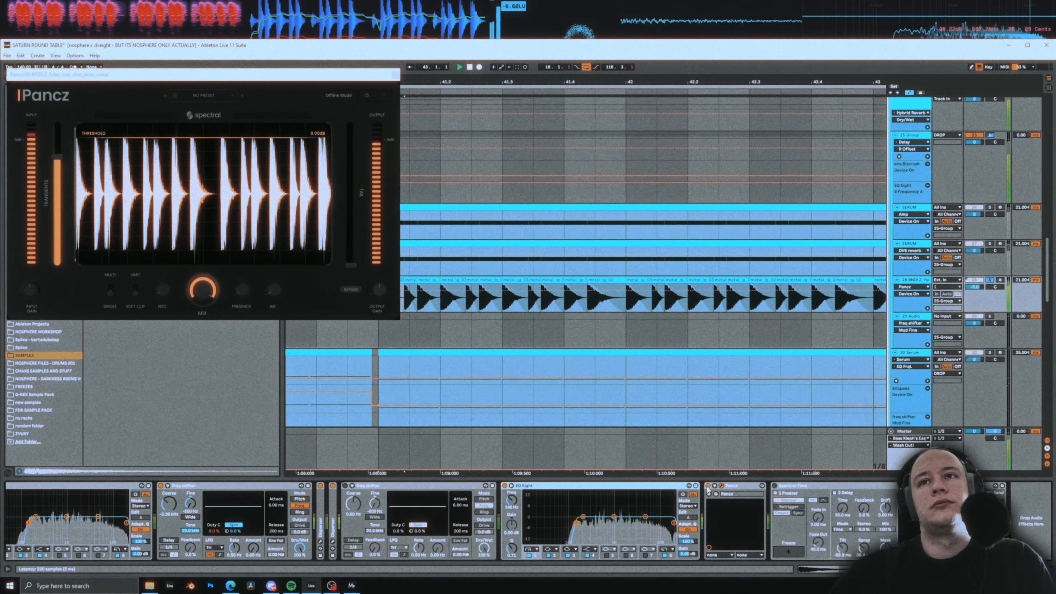
key(space)
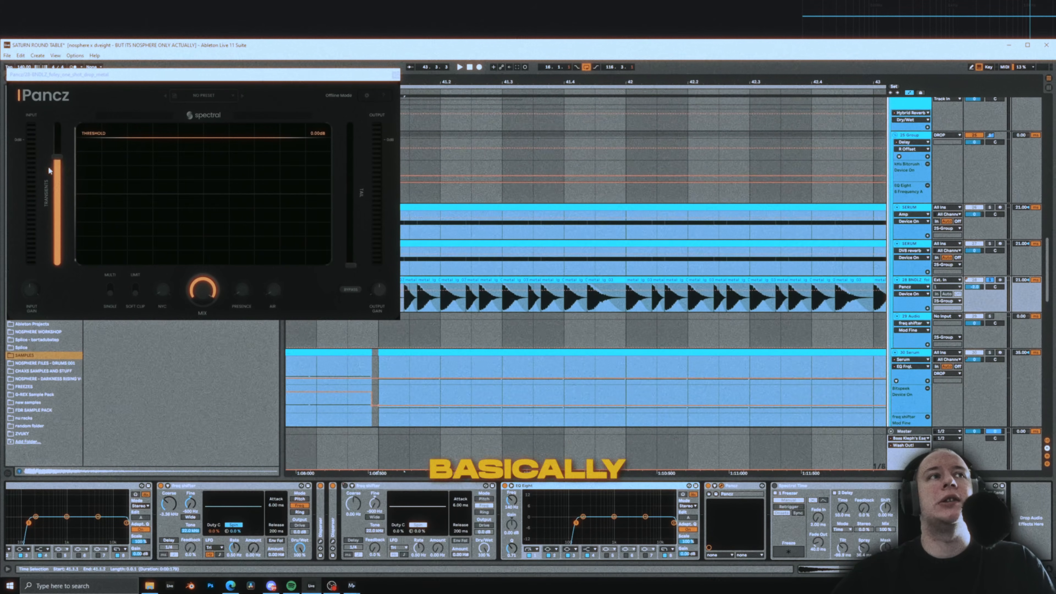
click(395, 74)
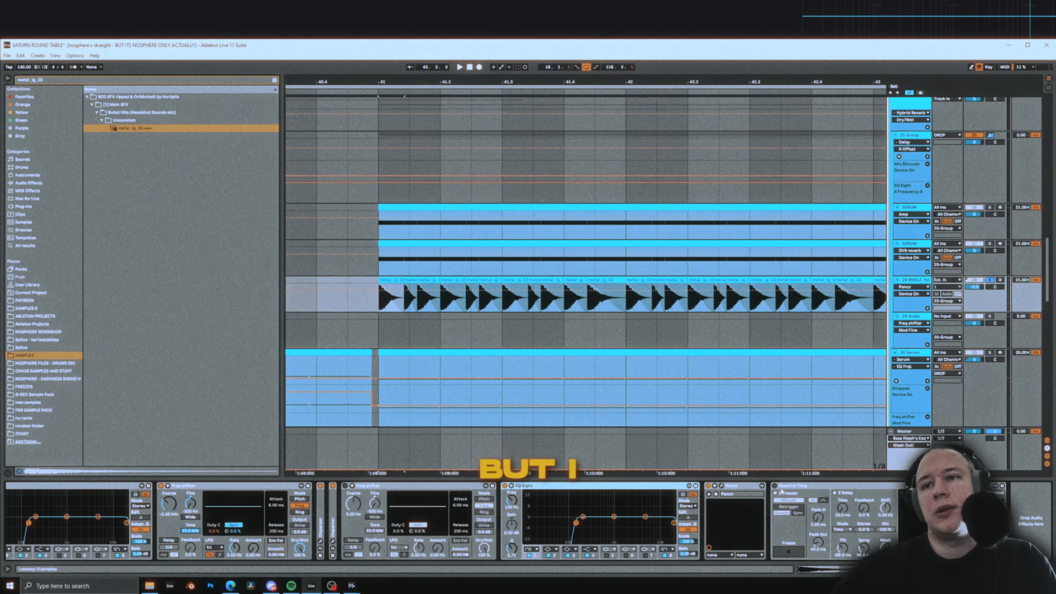
Solo the group that holds the bass and metal tracks, then open its JST Clip plug-in and close it
click(392, 299)
scroll(360, 283, down, 5)
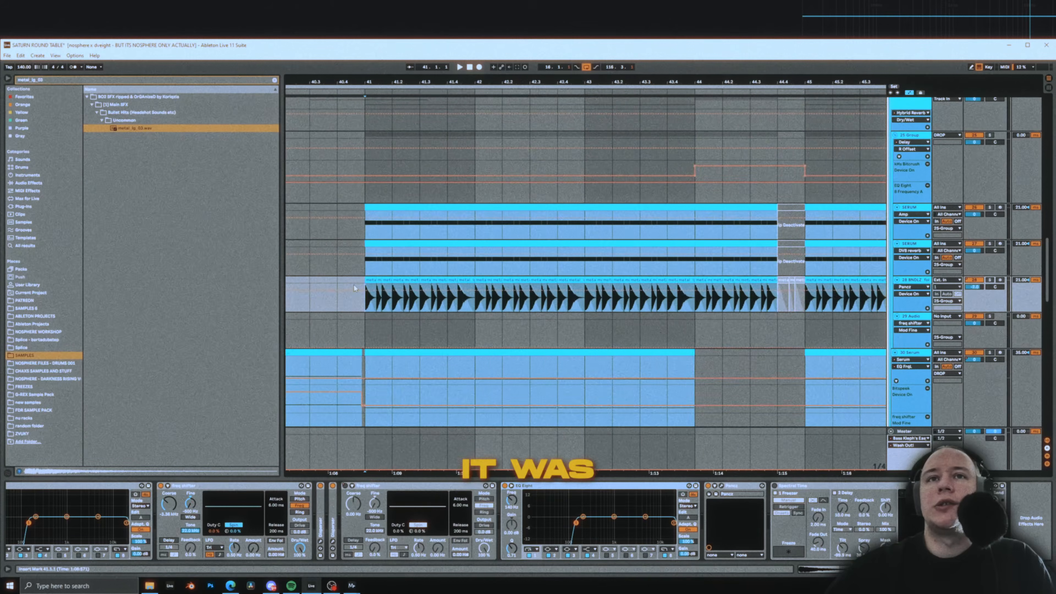
click(987, 139)
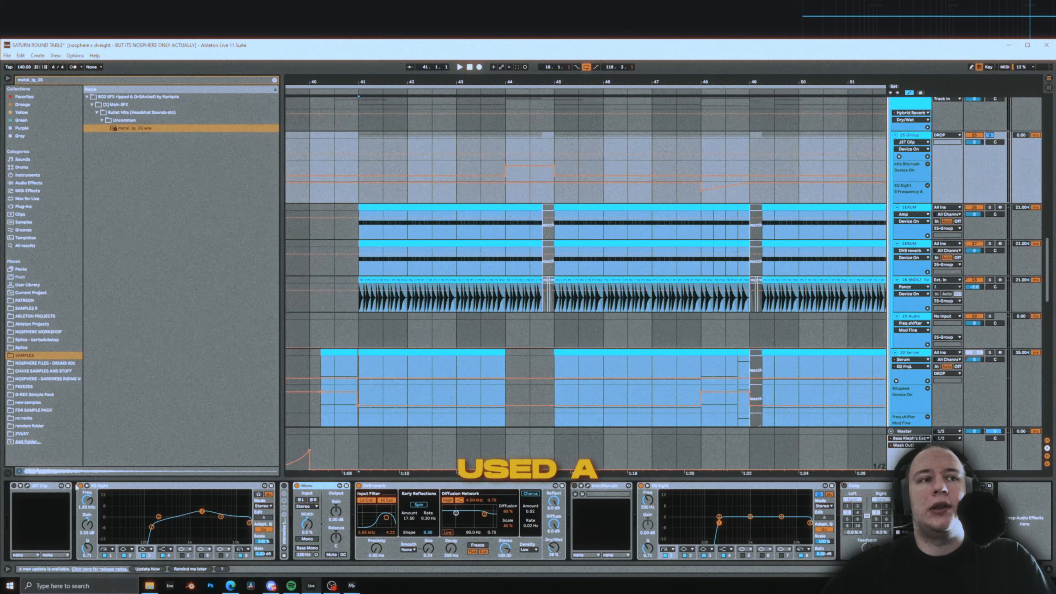
click(18, 486)
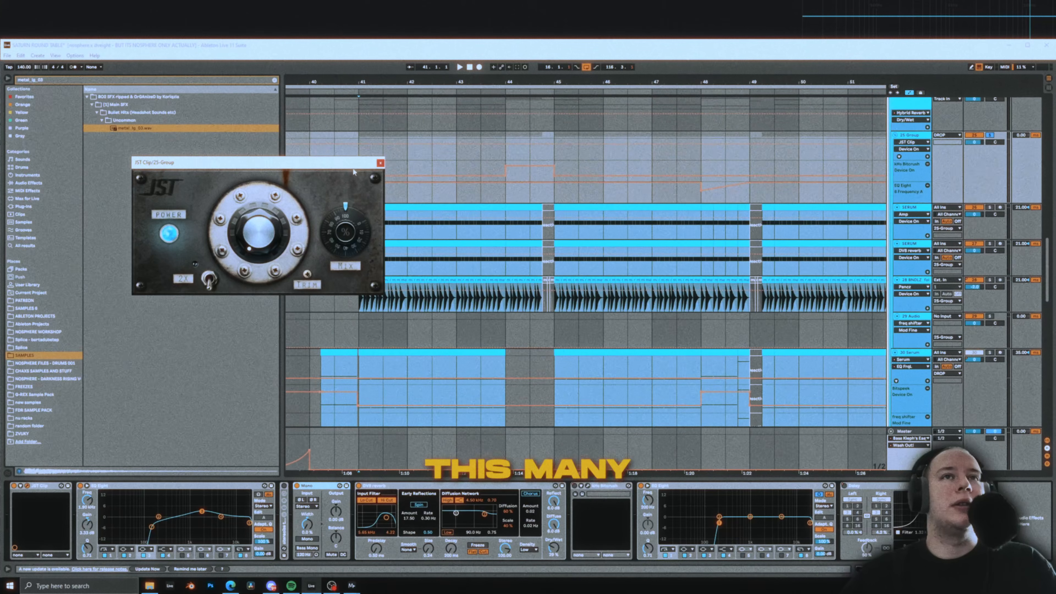
click(381, 164)
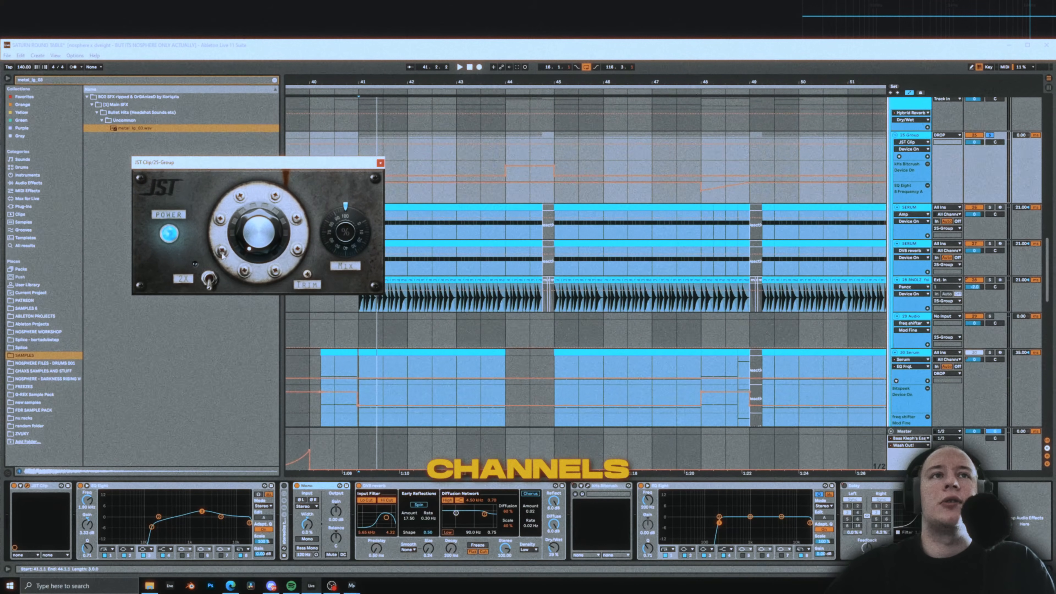
click(380, 164)
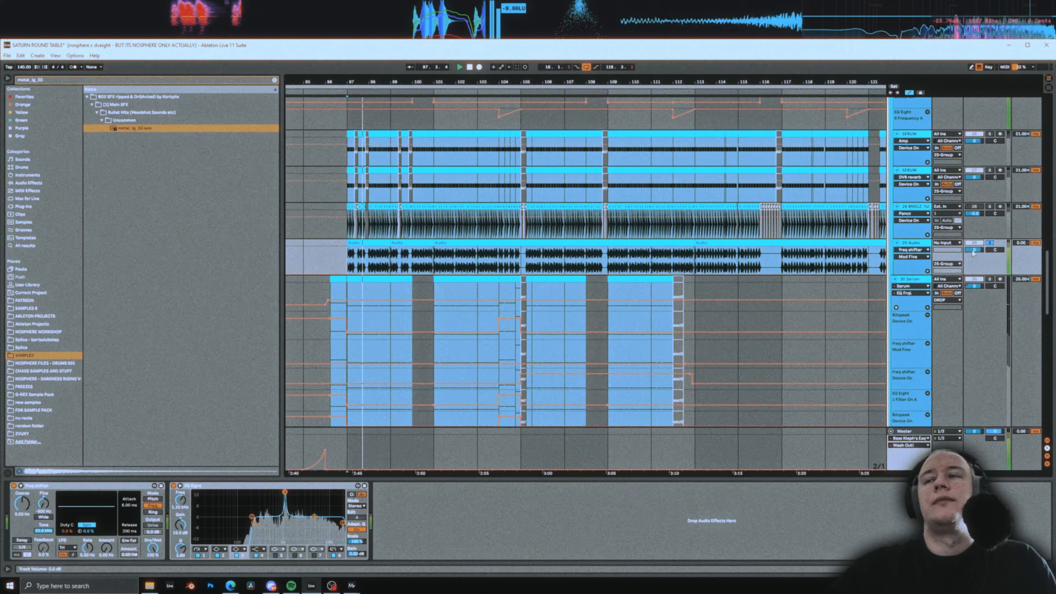
Solo the audio track below the metal track and play its resampled clips from bar 97 in the second drop
key(space)
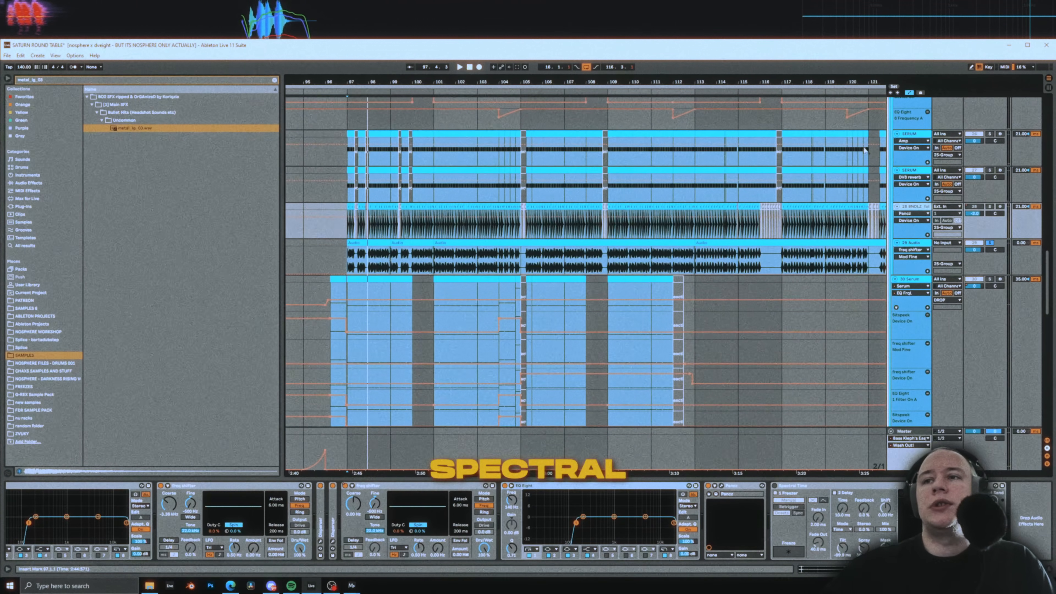
click(970, 249)
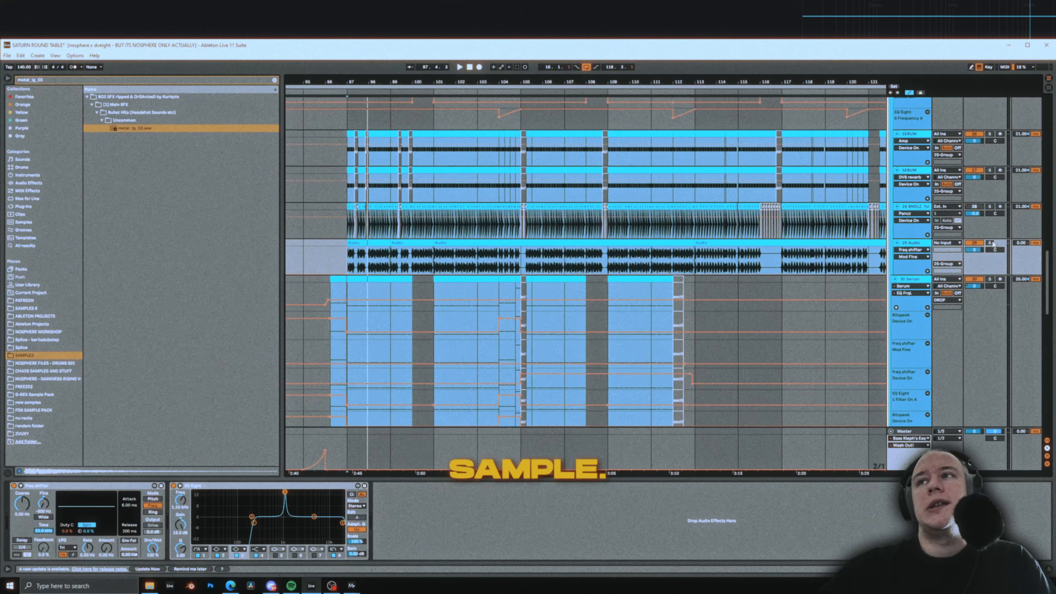
click(991, 243)
scroll(335, 253, up, 5)
key(space)
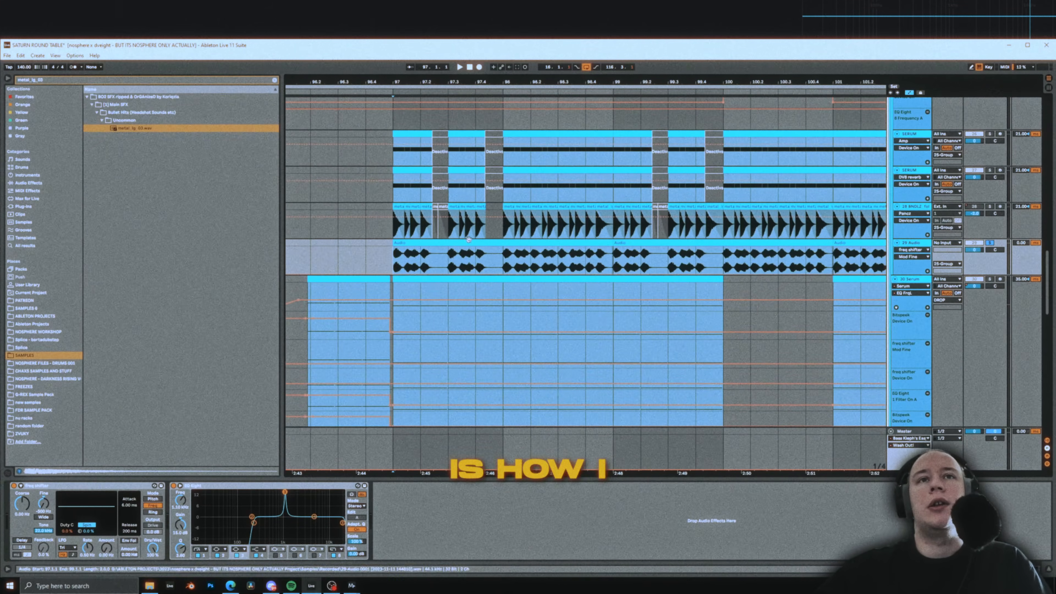
scroll(414, 263, up, 2)
key(space)
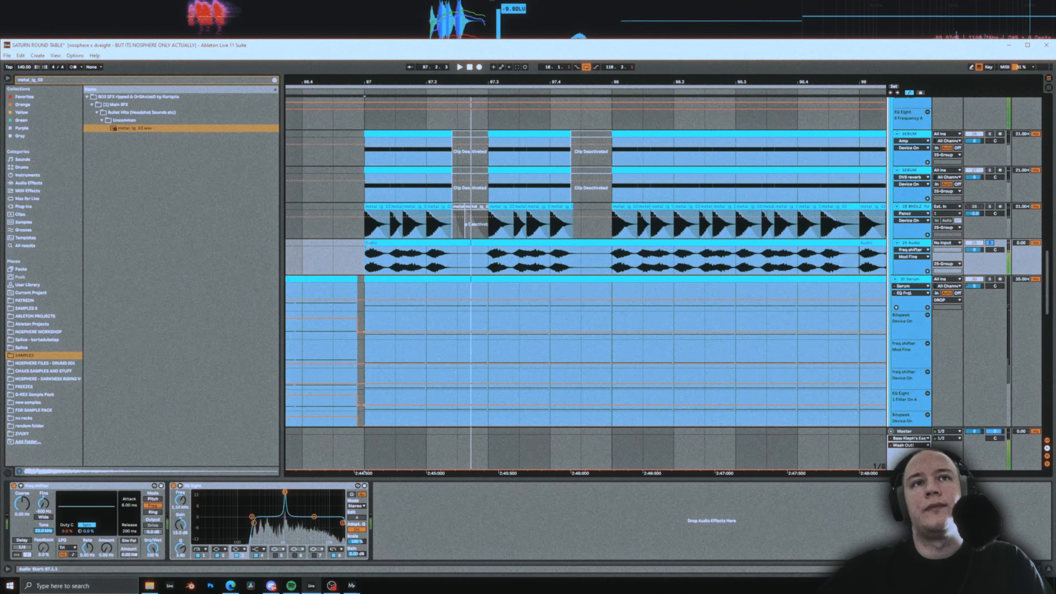
drag(366, 244, 355, 250)
drag(356, 243, 364, 248)
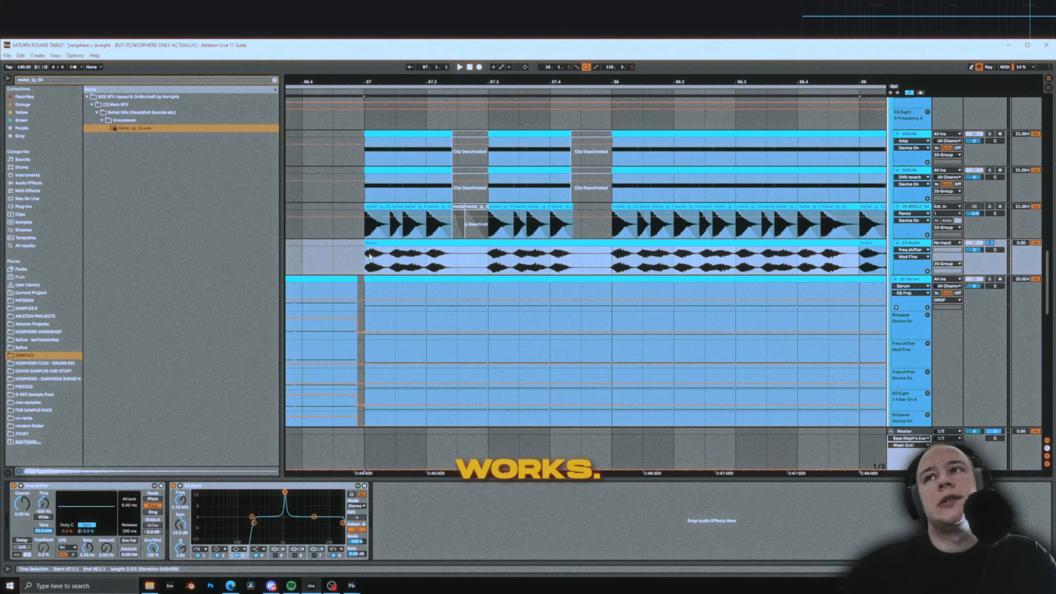
Return to the first drop, play it from bar 40, and solo the Serum track below the empty audio track
scroll(487, 256, down, 10)
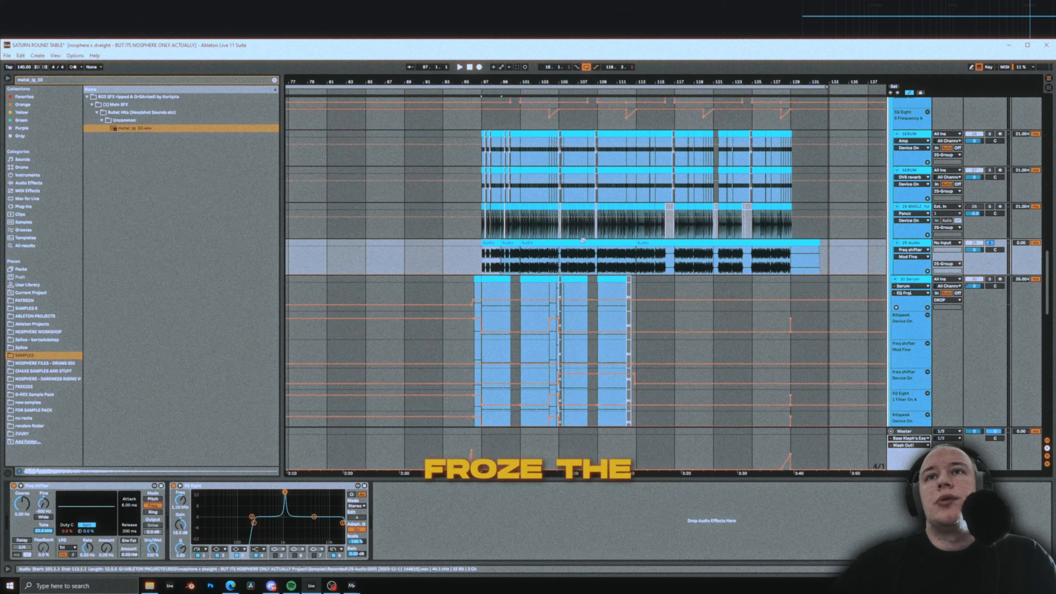
scroll(559, 245, down, 5)
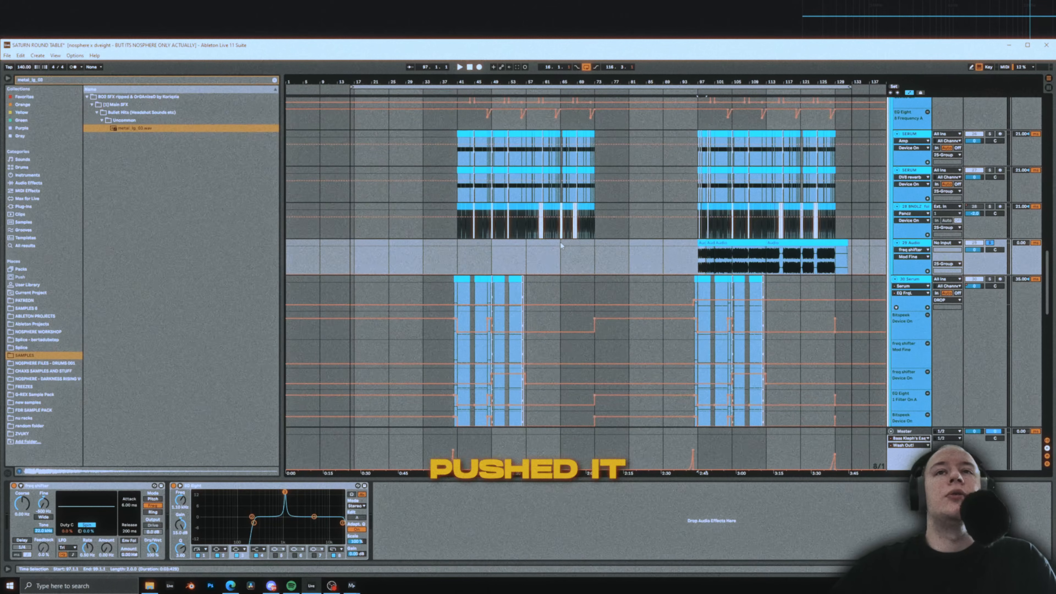
scroll(527, 272, up, 5)
key(space)
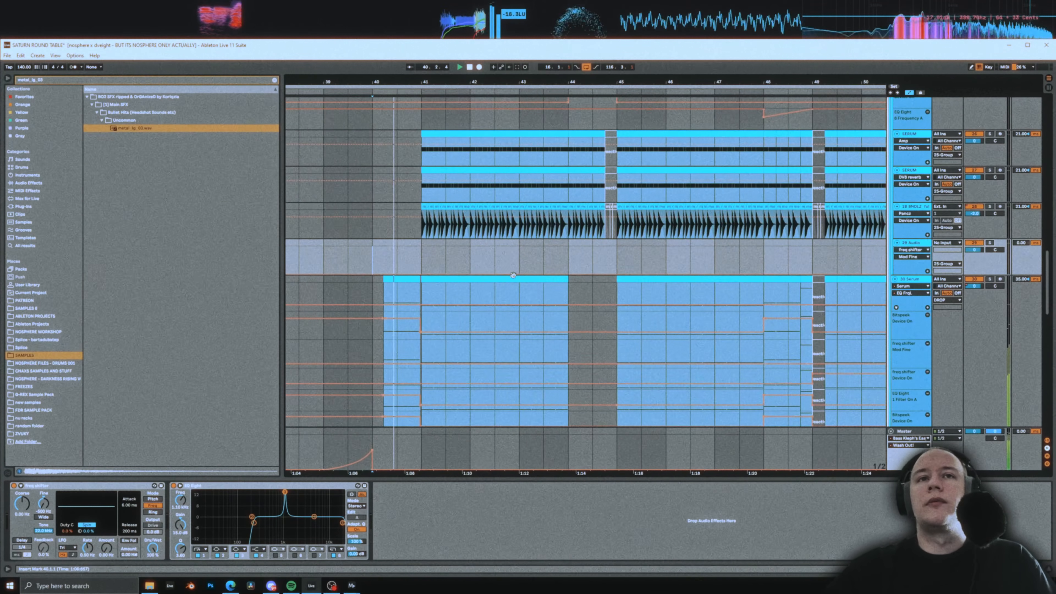
drag(512, 274, 471, 212)
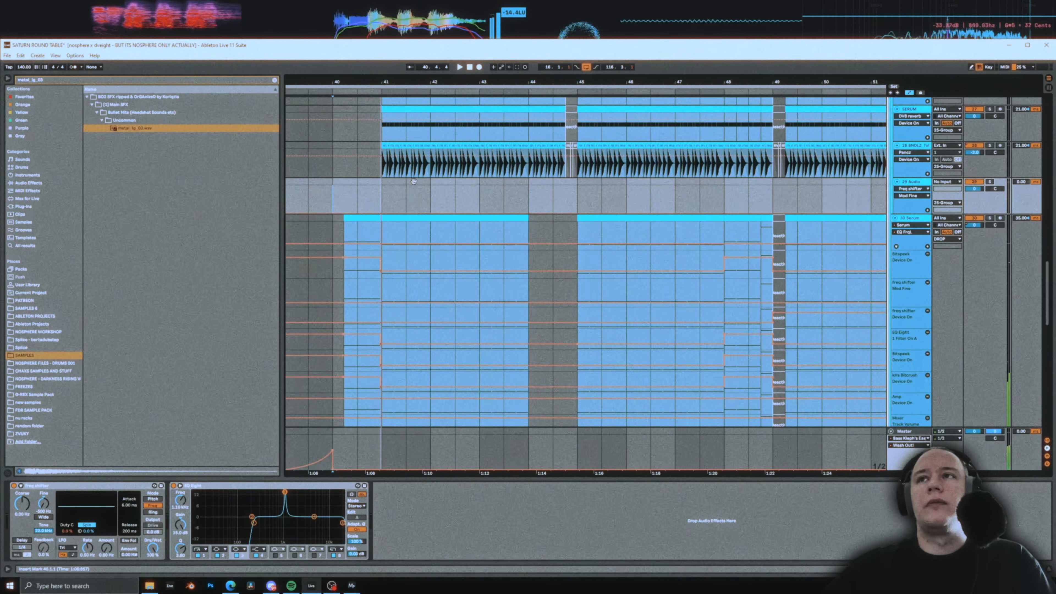
click(442, 218)
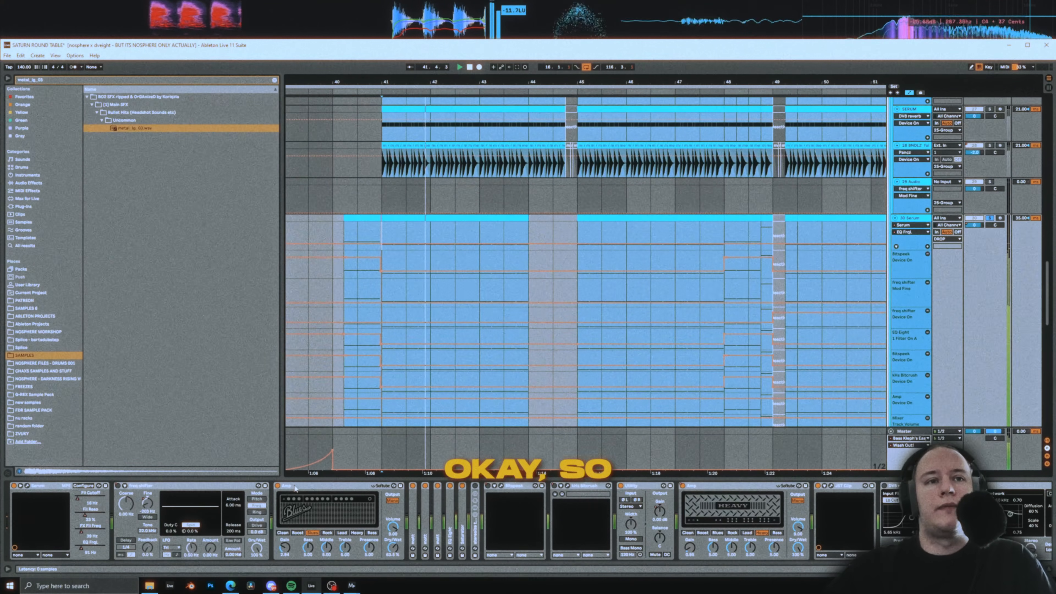
Open the soloed track's Serum plug-in and play its bass clip from bar 41
click(27, 486)
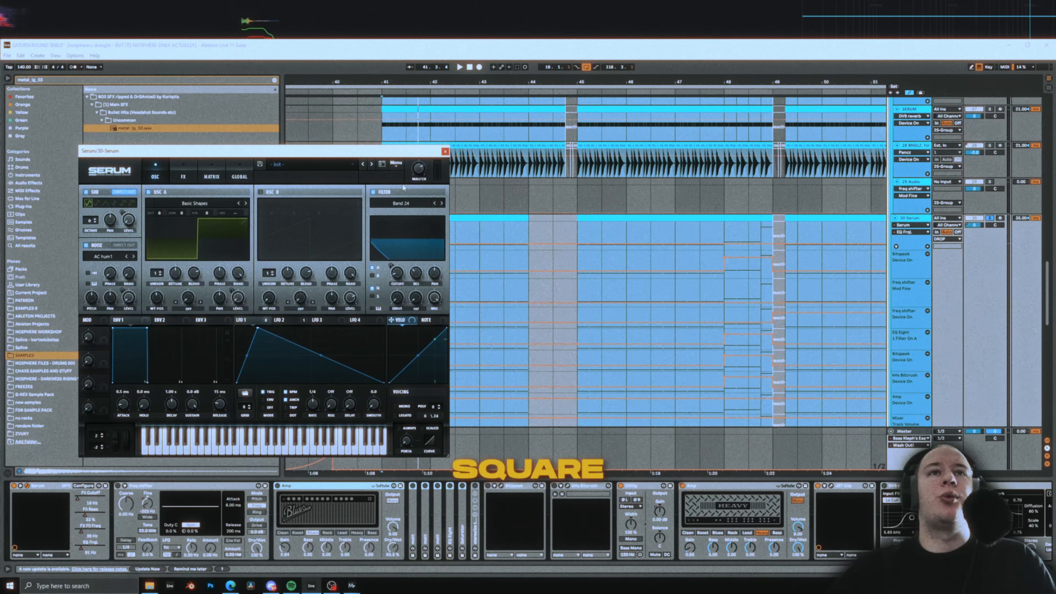
drag(506, 216, 643, 208)
click(922, 215)
key(space)
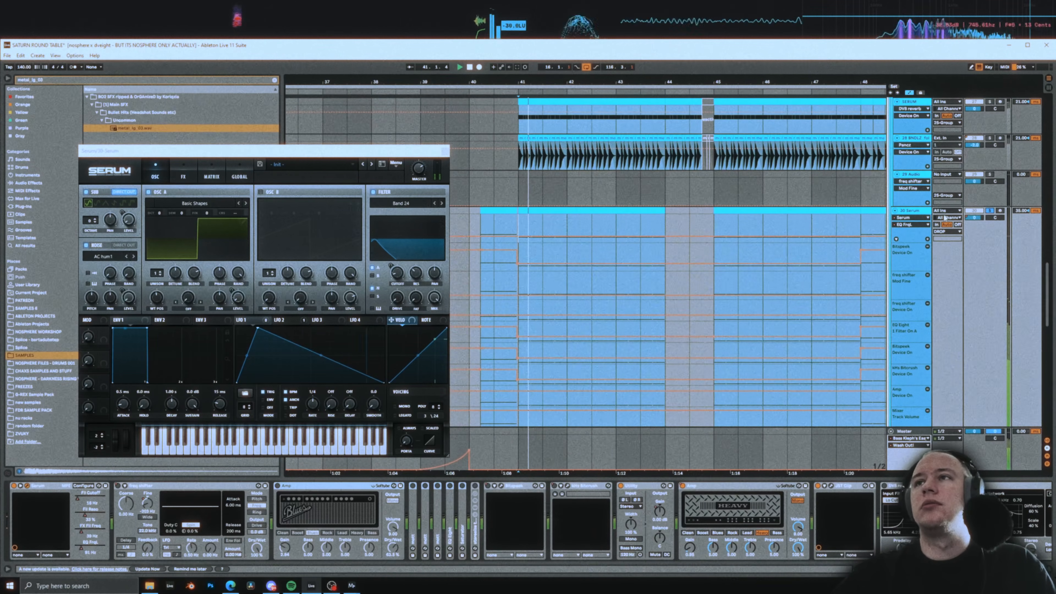
Show Serum's effects rack and move the Compressor and EQ up directly below the Filter
click(183, 176)
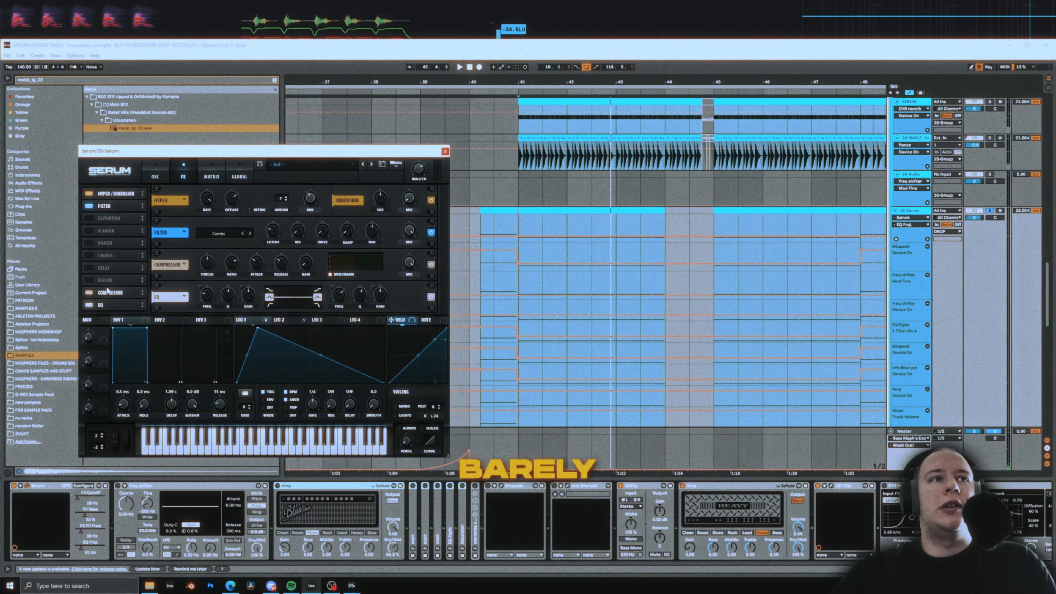
drag(116, 212, 115, 217)
drag(110, 305, 112, 232)
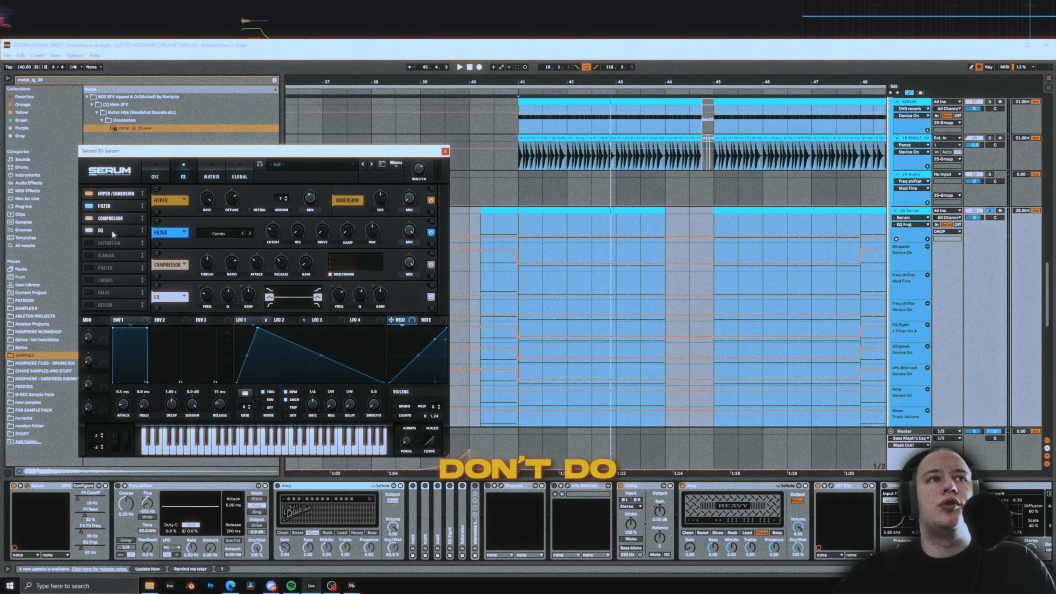
Turn off Serum's EQ, Compressor and Filter effects so that only Hyper/Dimension remains on
click(89, 231)
click(89, 218)
click(89, 206)
double_click(90, 194)
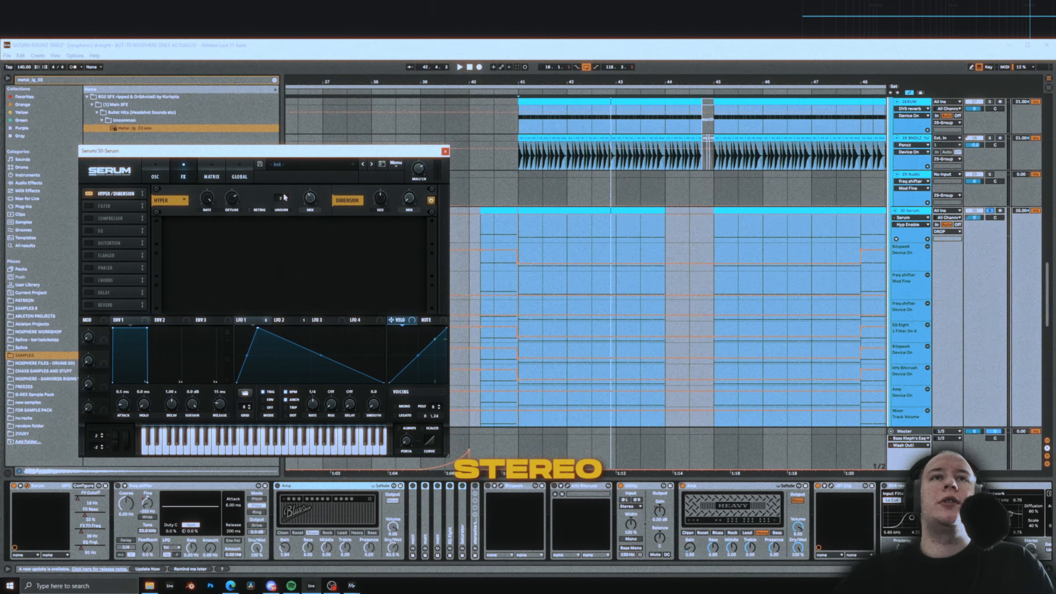
Compare the bass with Serum's Filter off and on, then turn the Compressor and EQ back on
click(89, 206)
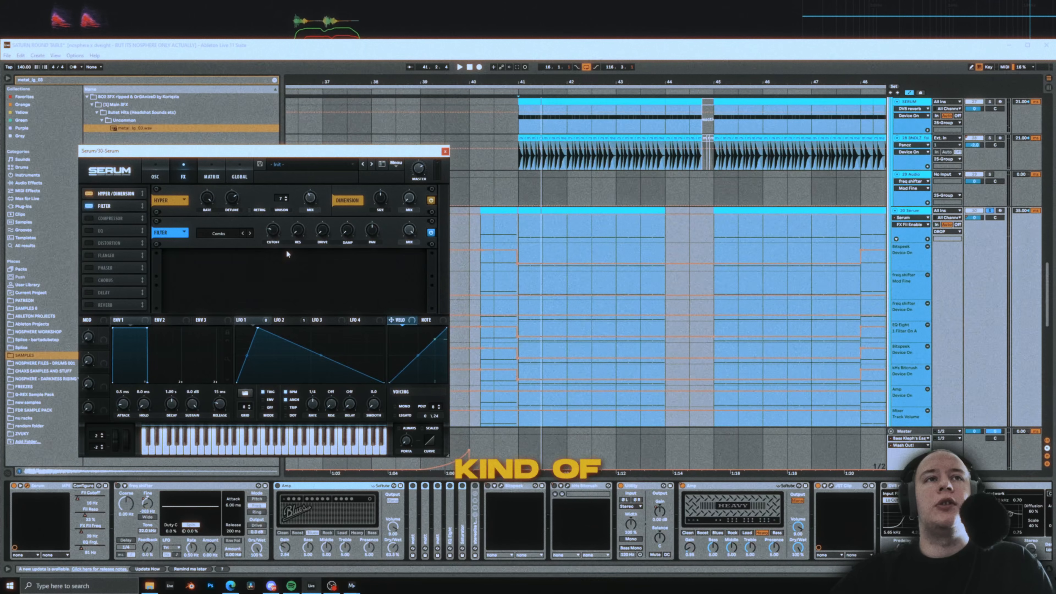
click(90, 206)
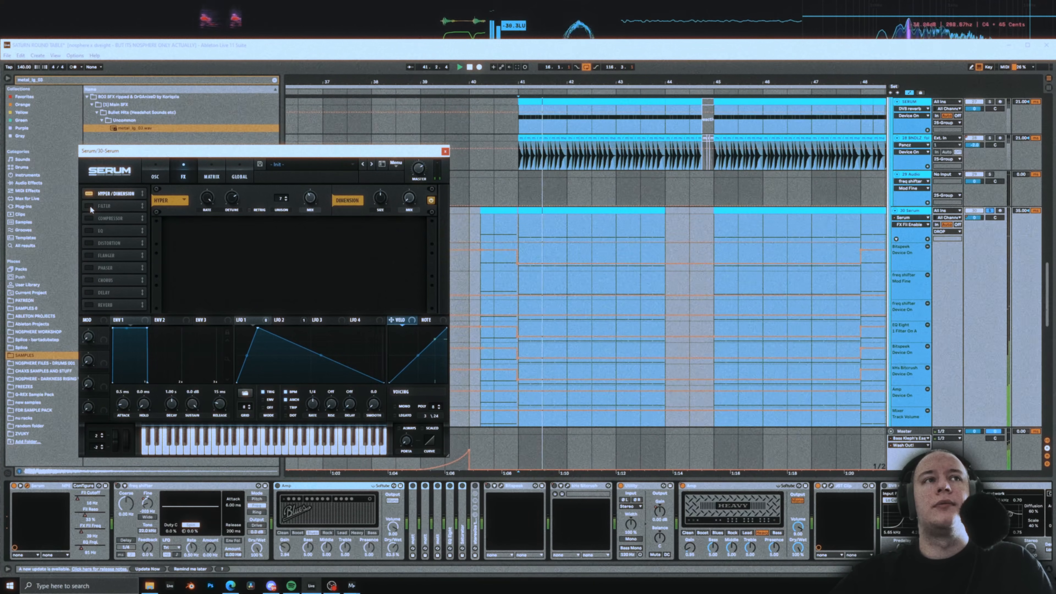
click(90, 205)
click(89, 218)
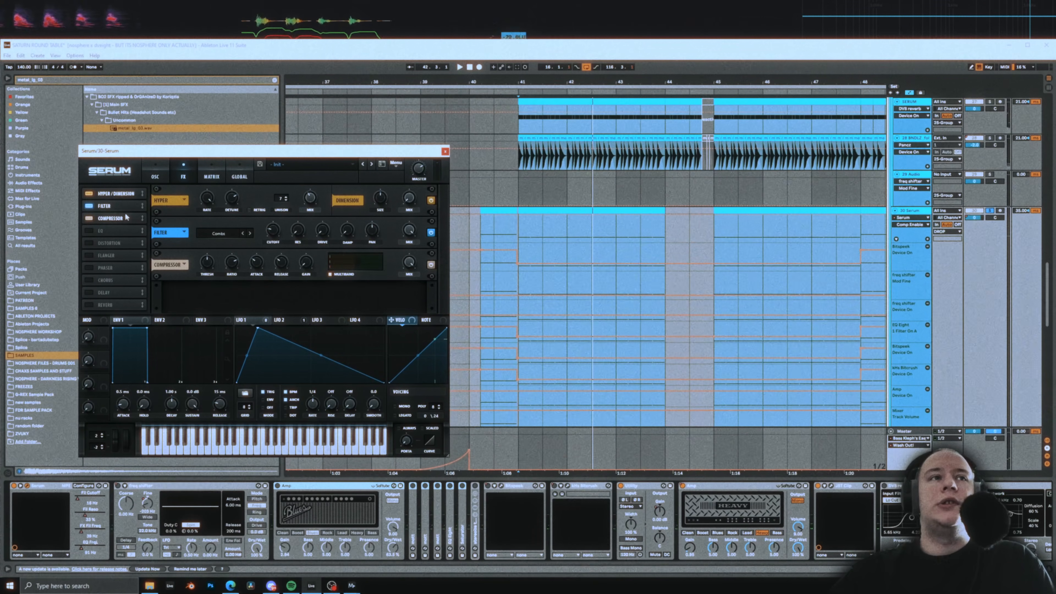
click(88, 230)
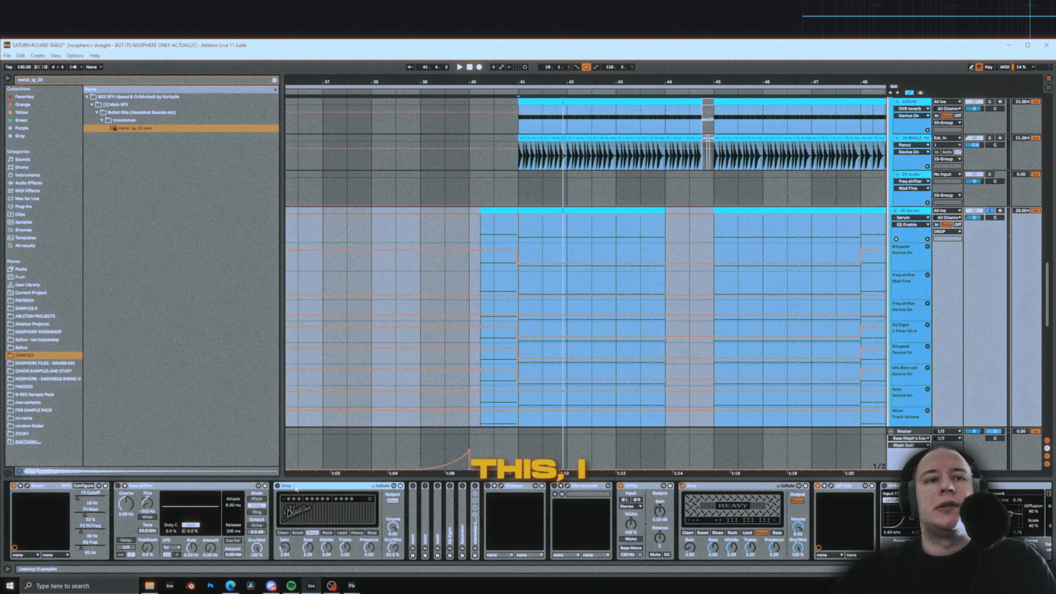
Turn on the collapsed effects that follow the Amp on the Serum track and play the bass through them
scroll(328, 487, right, 3)
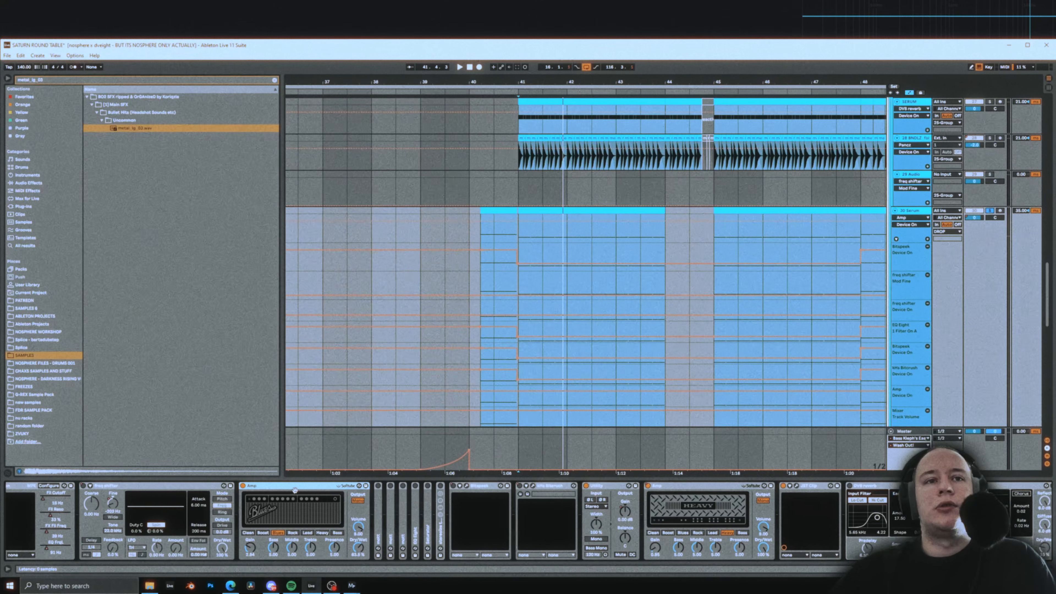
scroll(335, 504, right, 5)
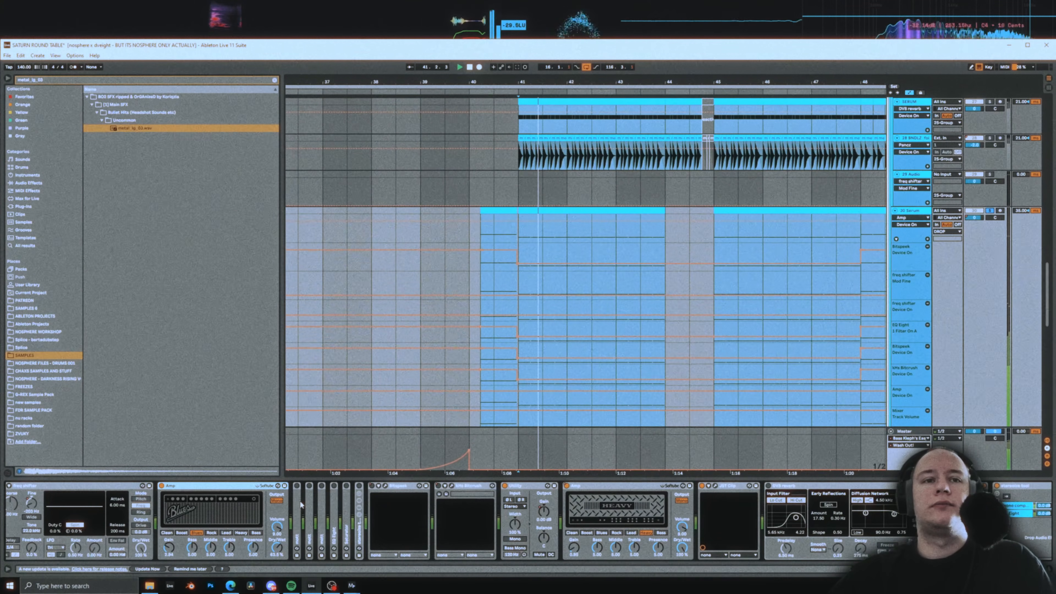
double_click(297, 498)
double_click(373, 489)
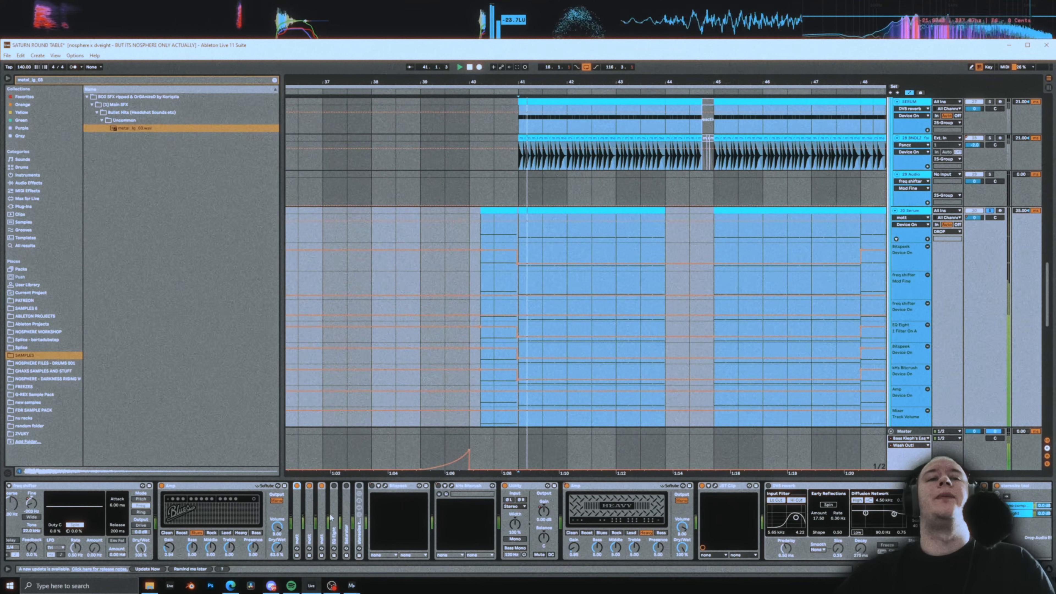
Expand the EQ Eight and Saturator on the Serum track and play the bass through them from bar 41
double_click(333, 499)
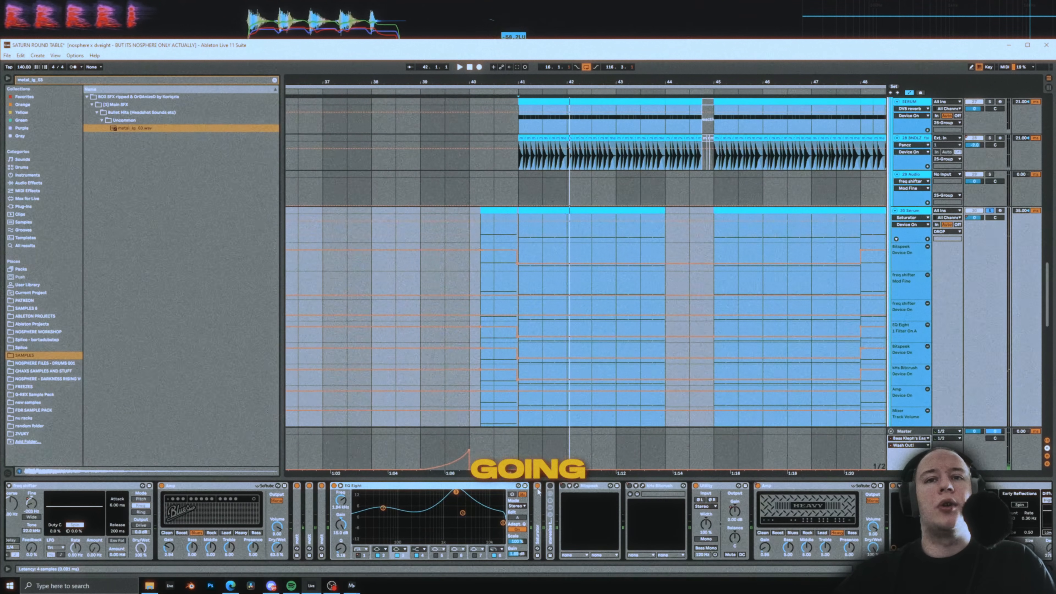
click(538, 505)
double_click(538, 505)
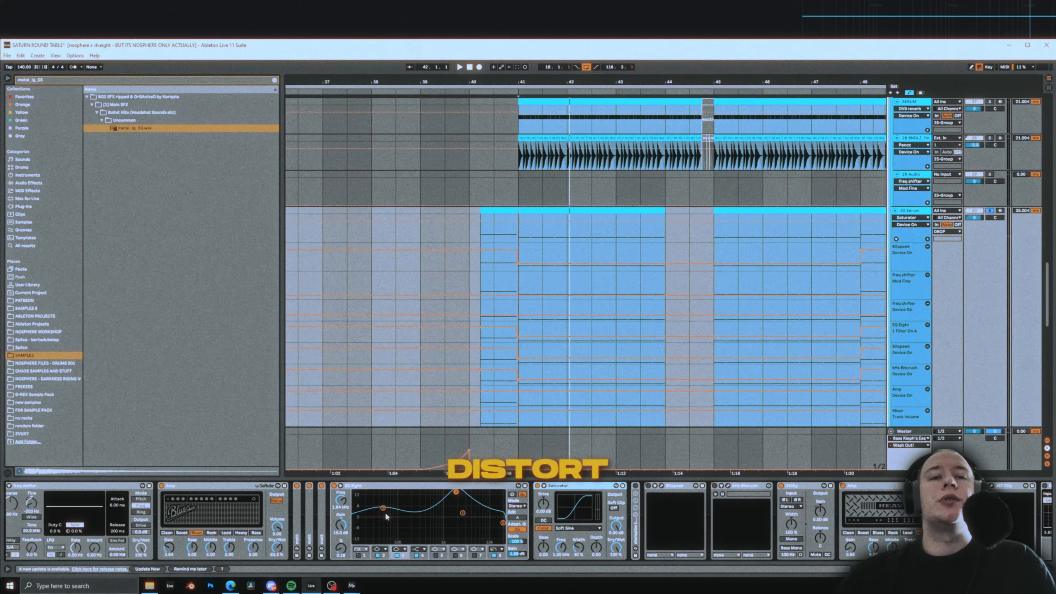
key(space)
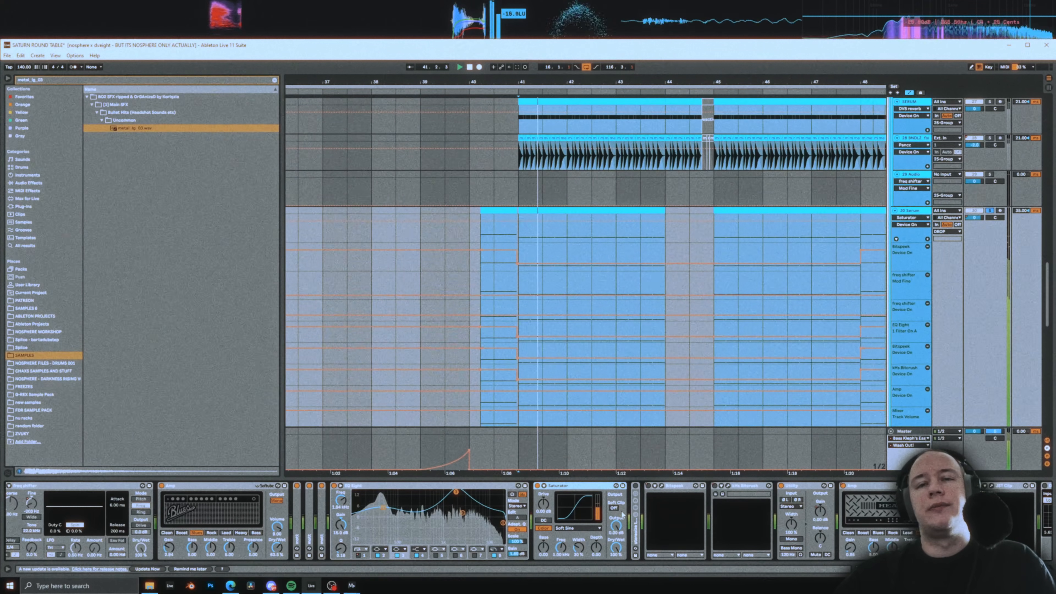
key(space)
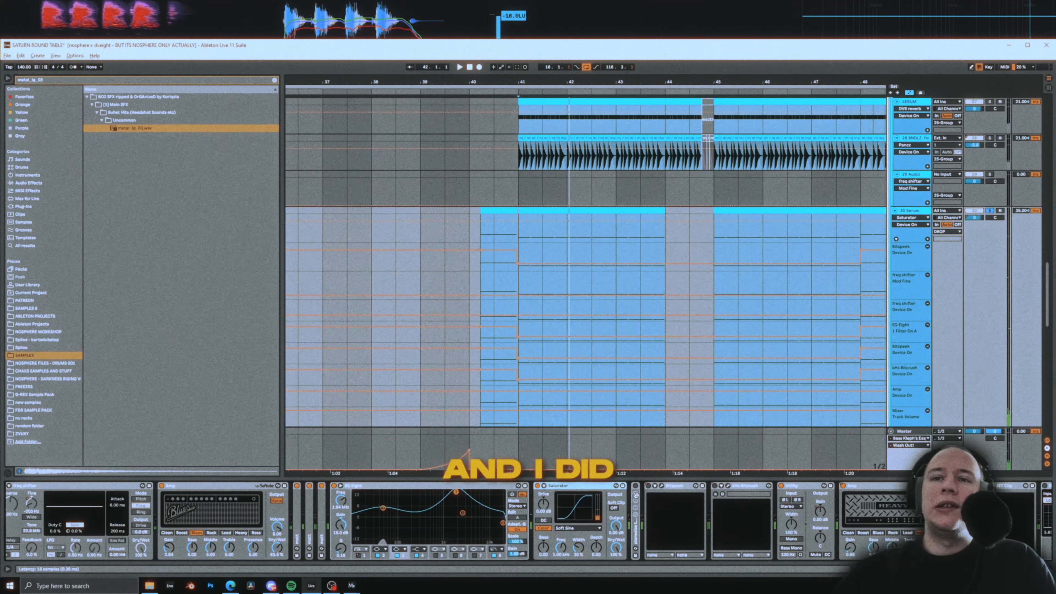
Turn on the collapsed stereo effect after the Saturator on the Serum track and play the bass through it
click(636, 495)
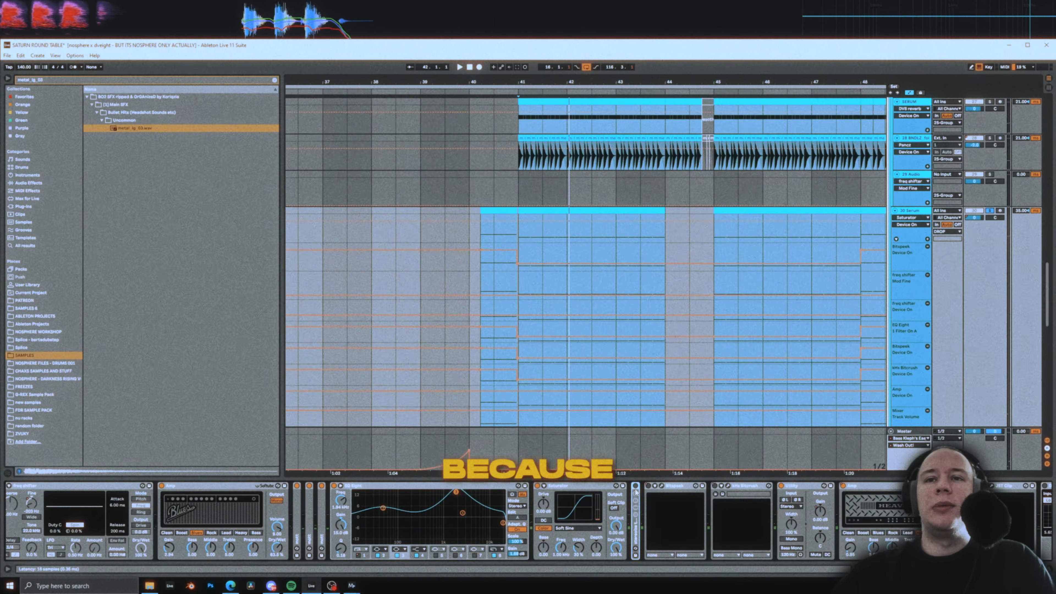
key(space)
key(space)
click(635, 486)
key(space)
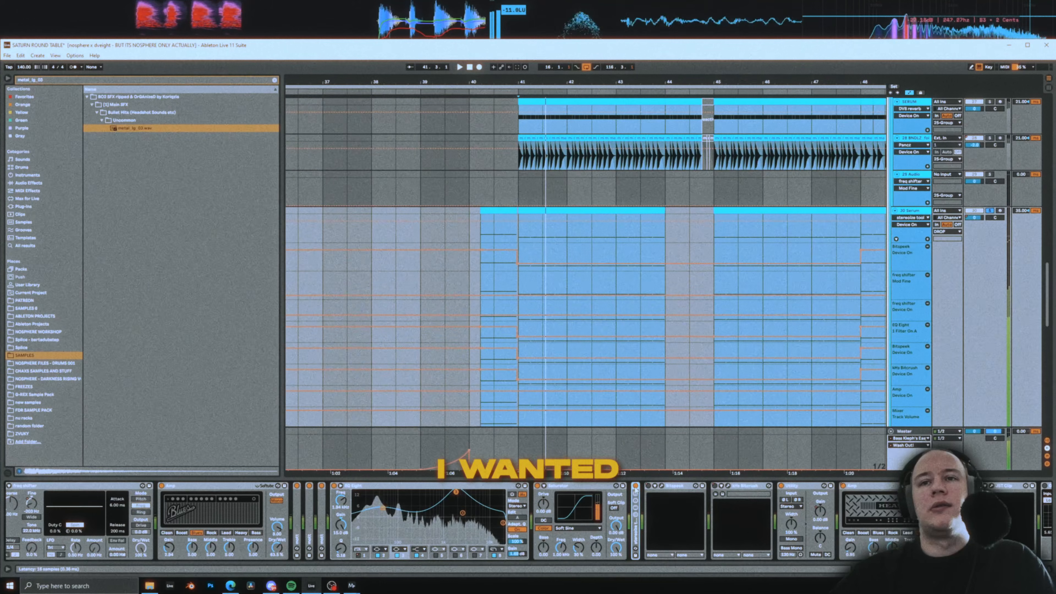
key(space)
Turn on the reverb at the end of the Serum track's chain, play the bass through it and expand the following EQ Eight
drag(637, 514, 330, 515)
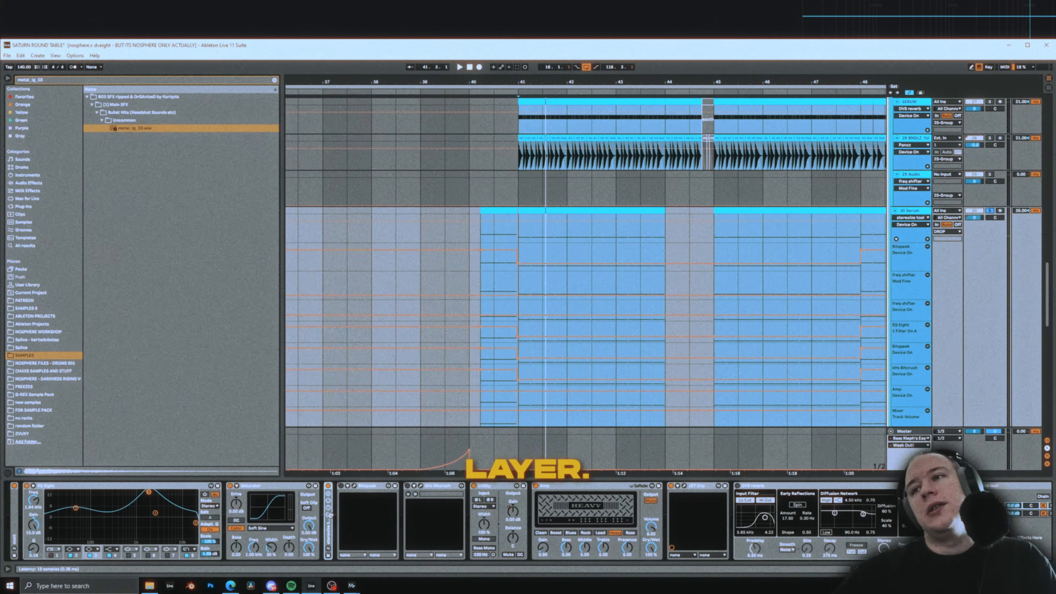
drag(331, 515, 2, 511)
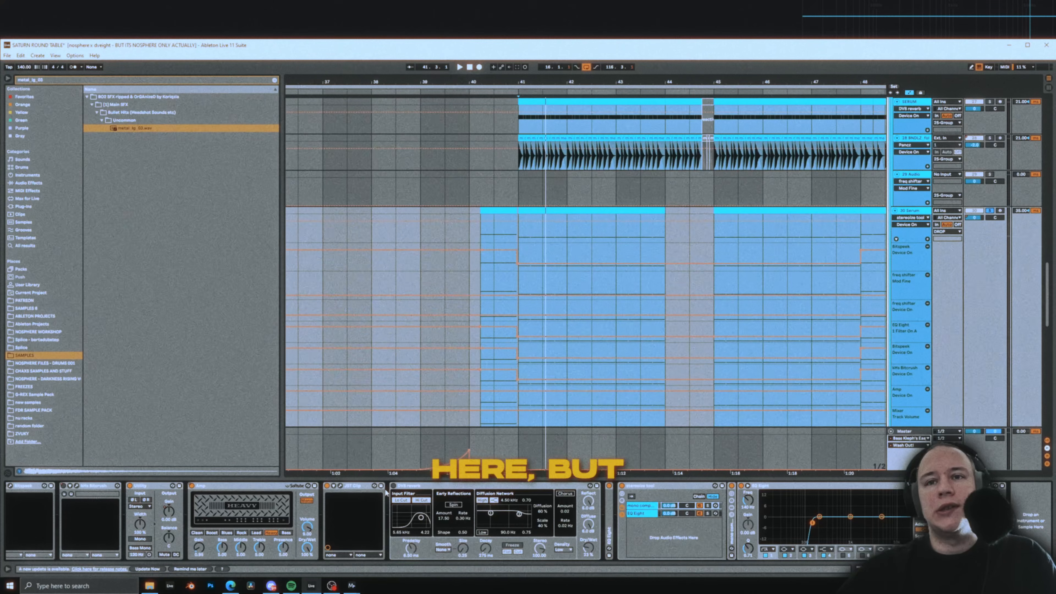
key(space)
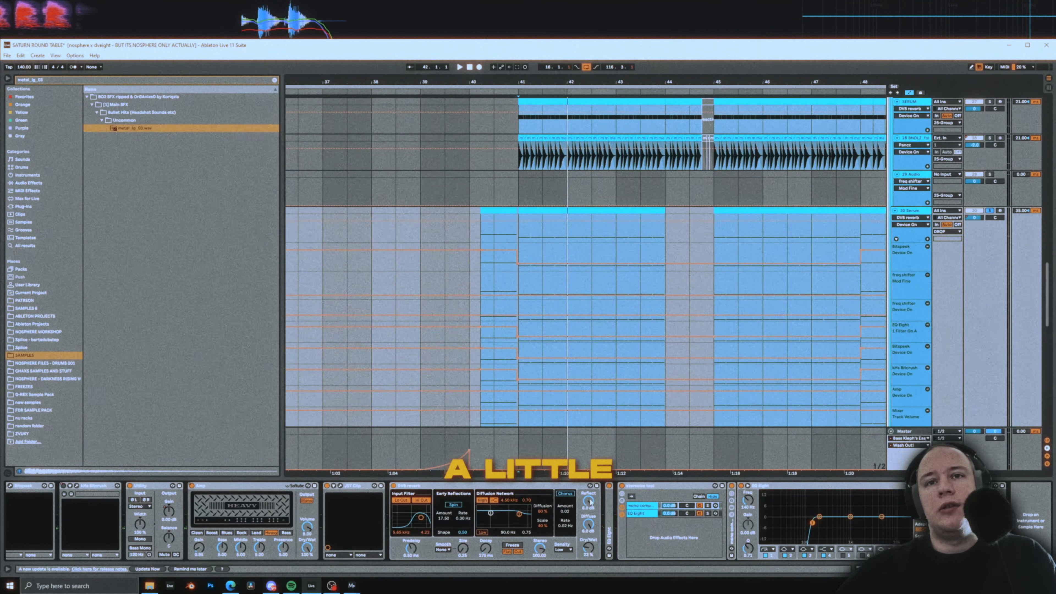
double_click(610, 516)
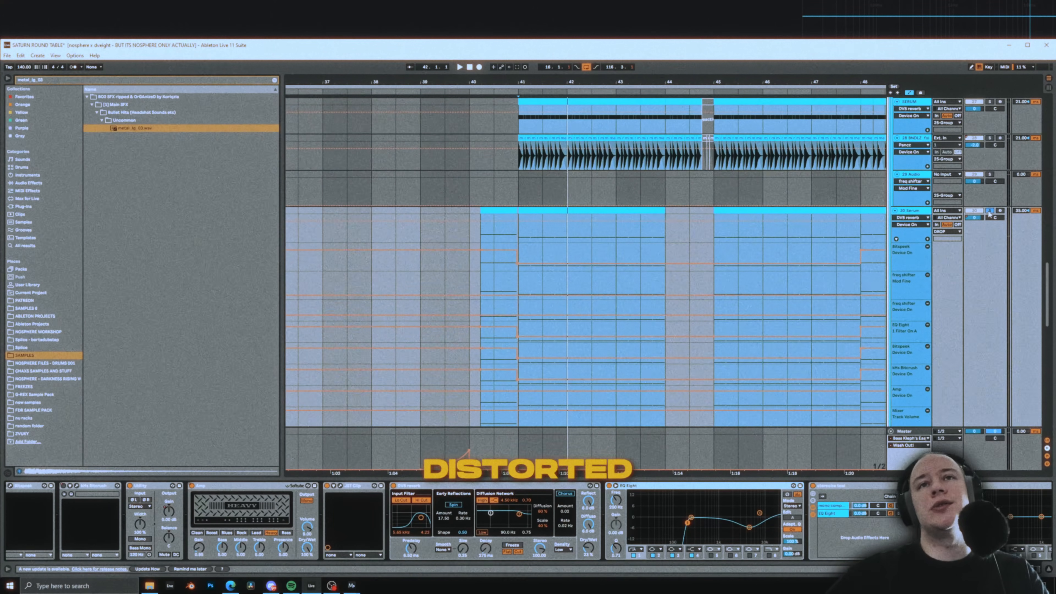
Play the drop from bar 41 with the Serum track unsoloed, then audition the short Serum clip just before it in solo
click(989, 212)
click(524, 254)
scroll(525, 257, down, 4)
key(space)
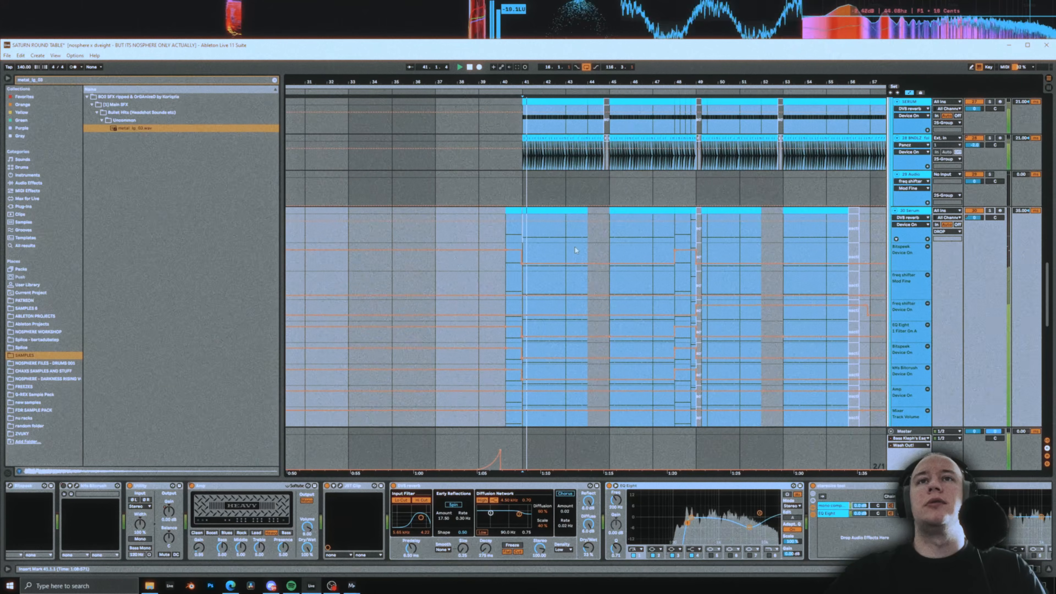
scroll(541, 222, up, 4)
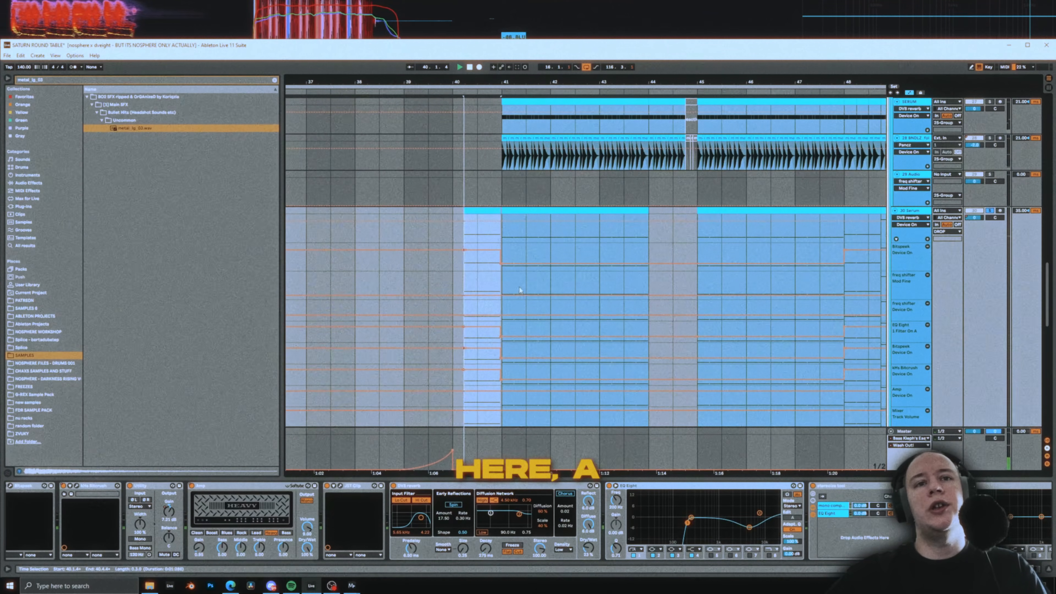
key(space)
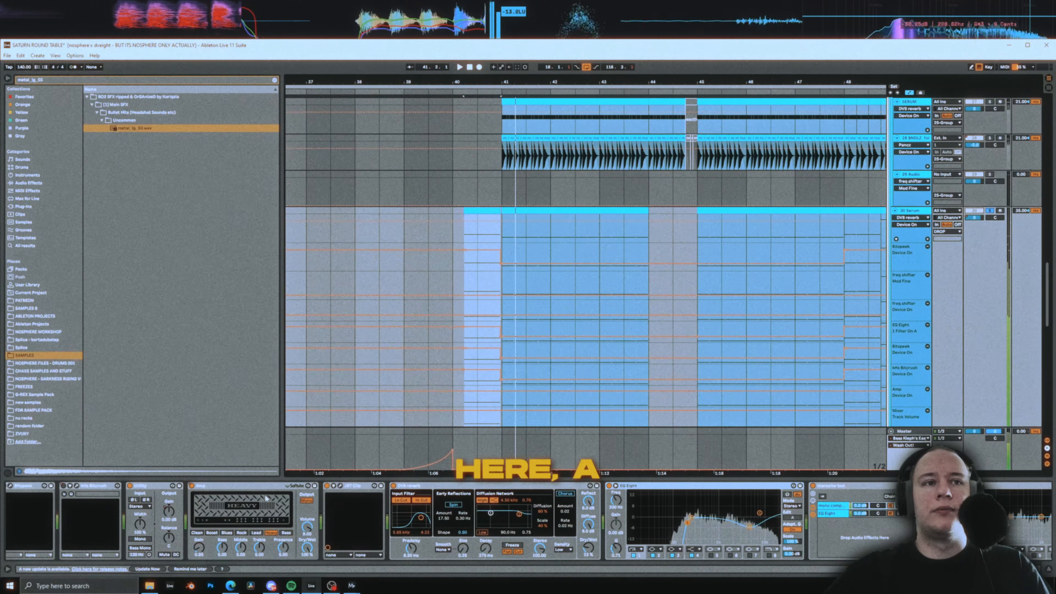
Open the Serum track's Bitspeek and Bitcrush plug-in windows and place Bitcrush below Bitspeek
scroll(260, 486, up, 5)
click(259, 486)
click(325, 486)
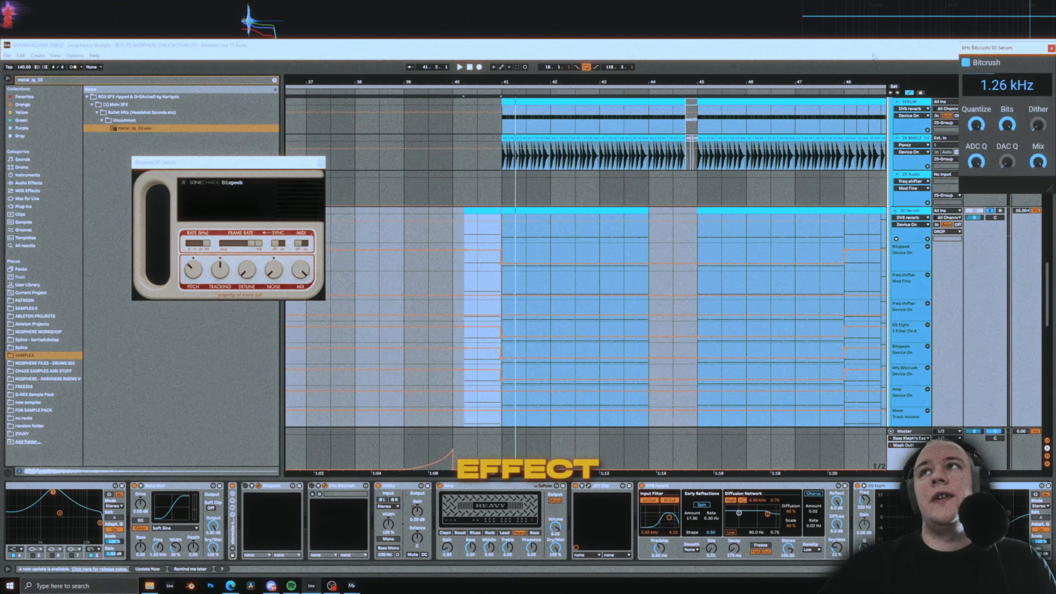
drag(990, 48, 162, 314)
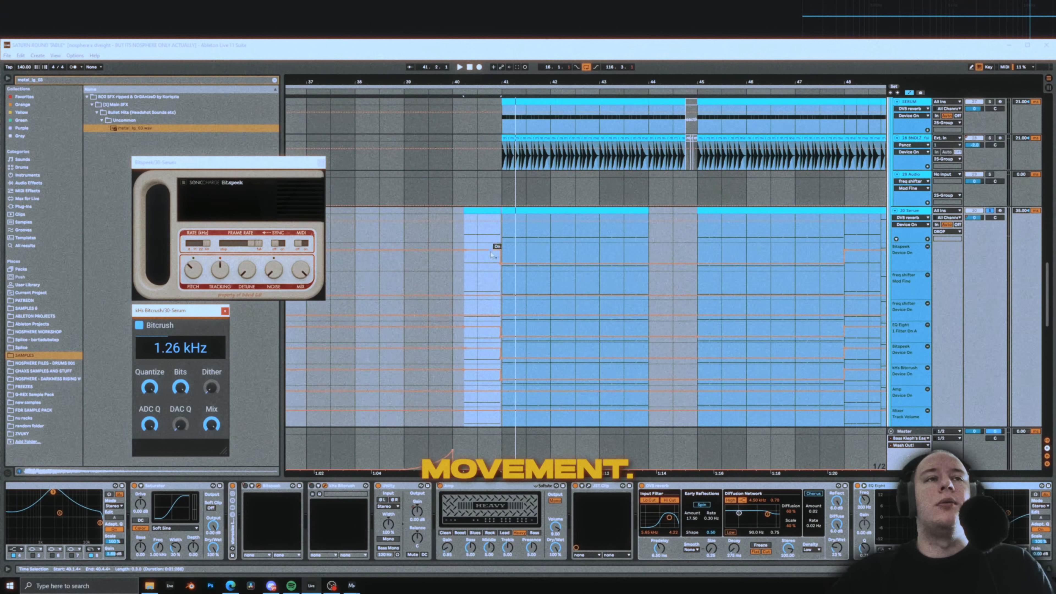
Close the Bitspeek window, toggle Bitcrush and play the bass to compare the sound
click(321, 163)
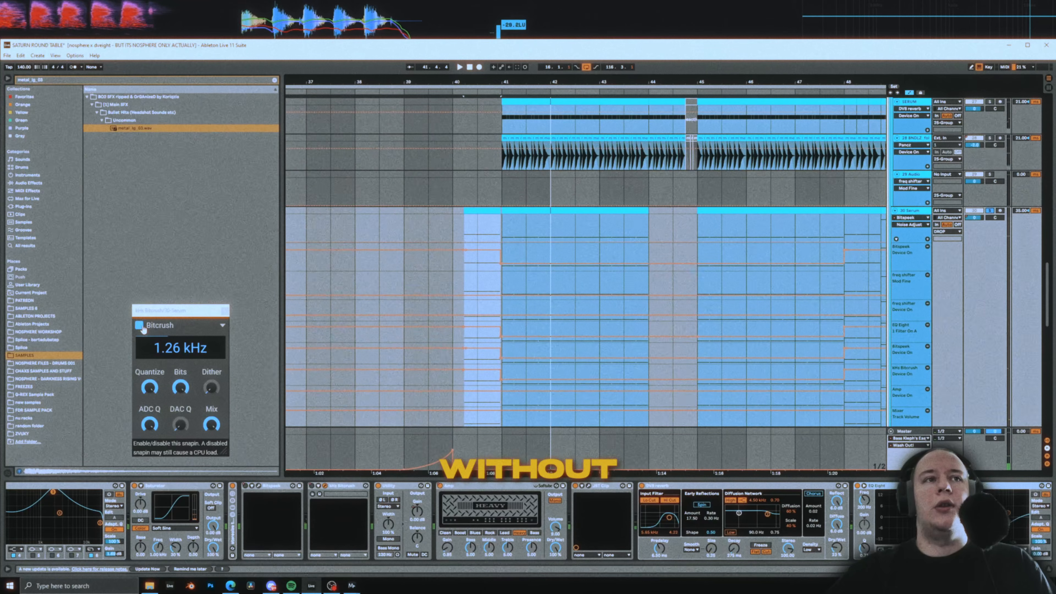
click(140, 326)
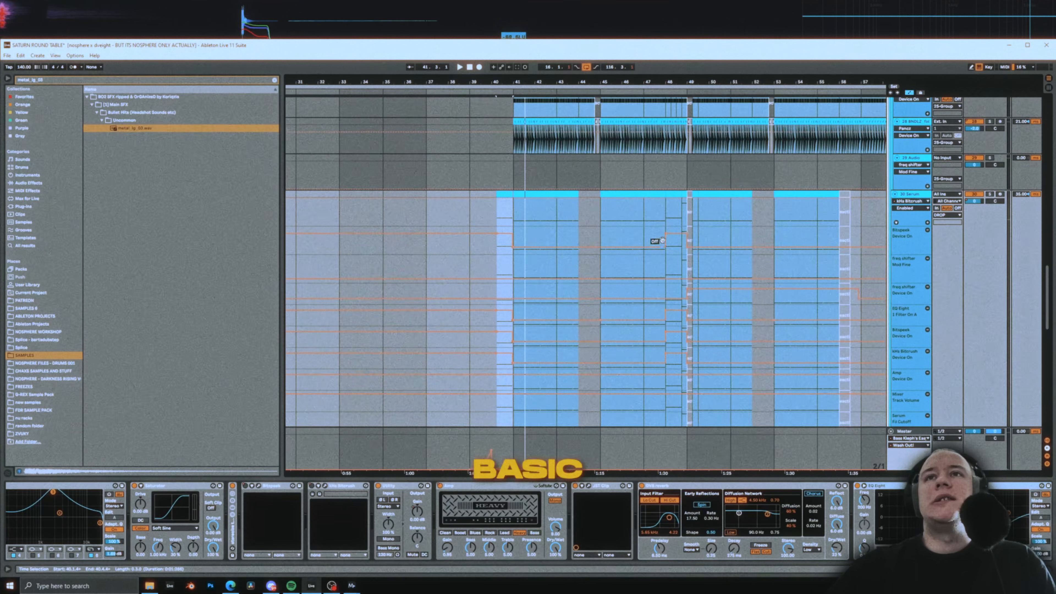
key(space)
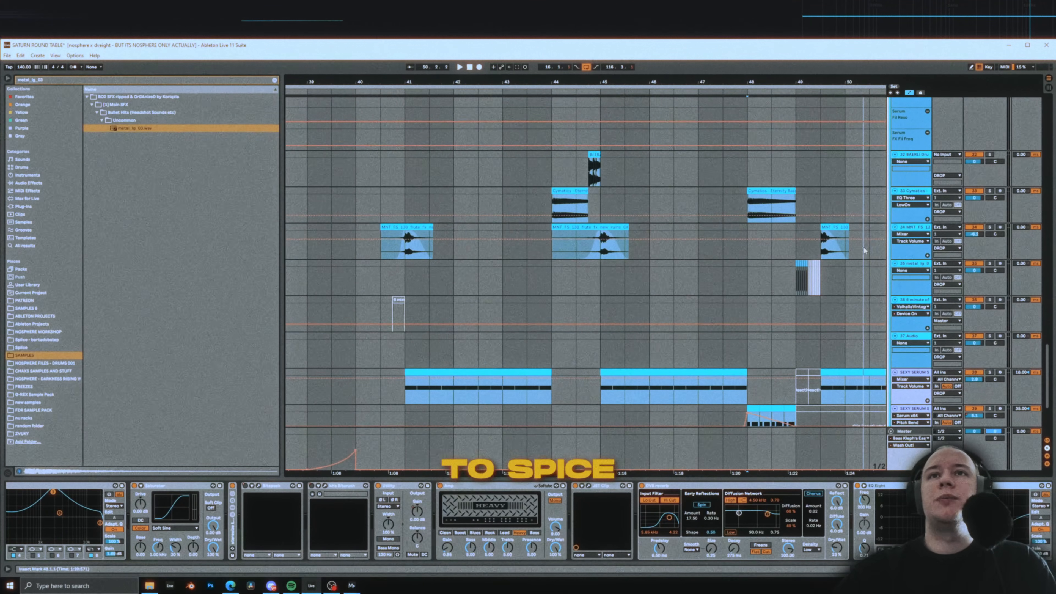
Solo the flute FX track and play its clip leading into bar 41
click(403, 227)
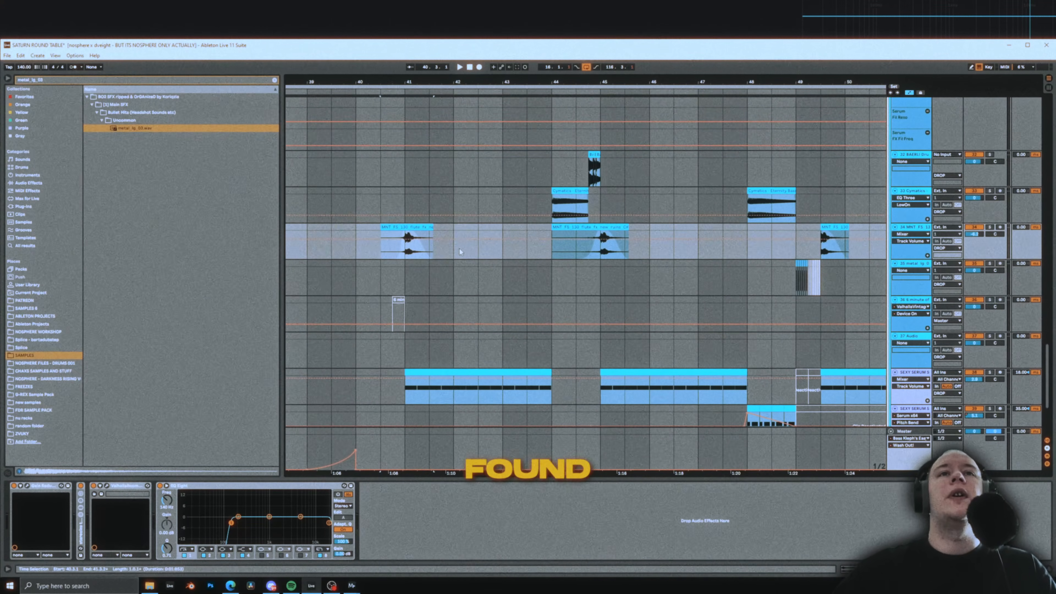
scroll(536, 231, down, 4)
drag(480, 227, 319, 232)
scroll(419, 230, down, 4)
click(344, 262)
key(space)
scroll(343, 262, up, 4)
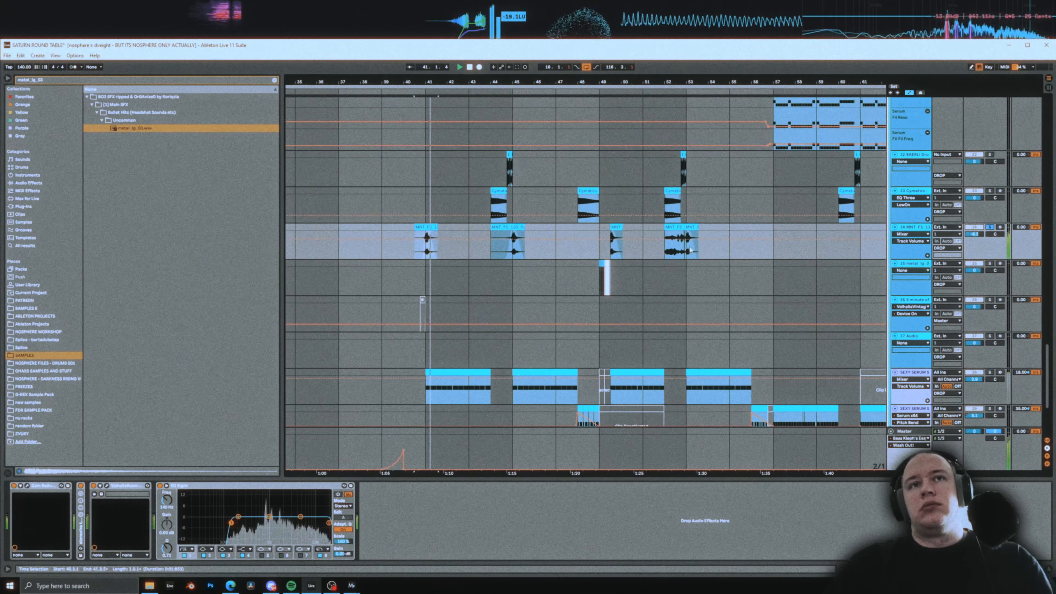
Audition the flute FX clips at bars 44 and 52
click(509, 226)
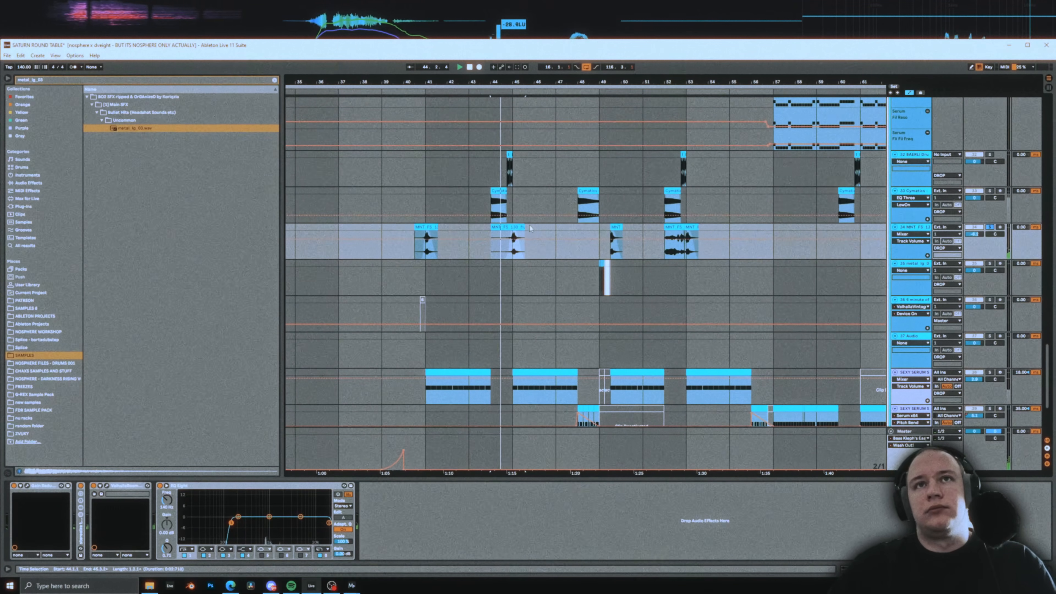
scroll(523, 218, up, 5)
scroll(492, 226, down, 3)
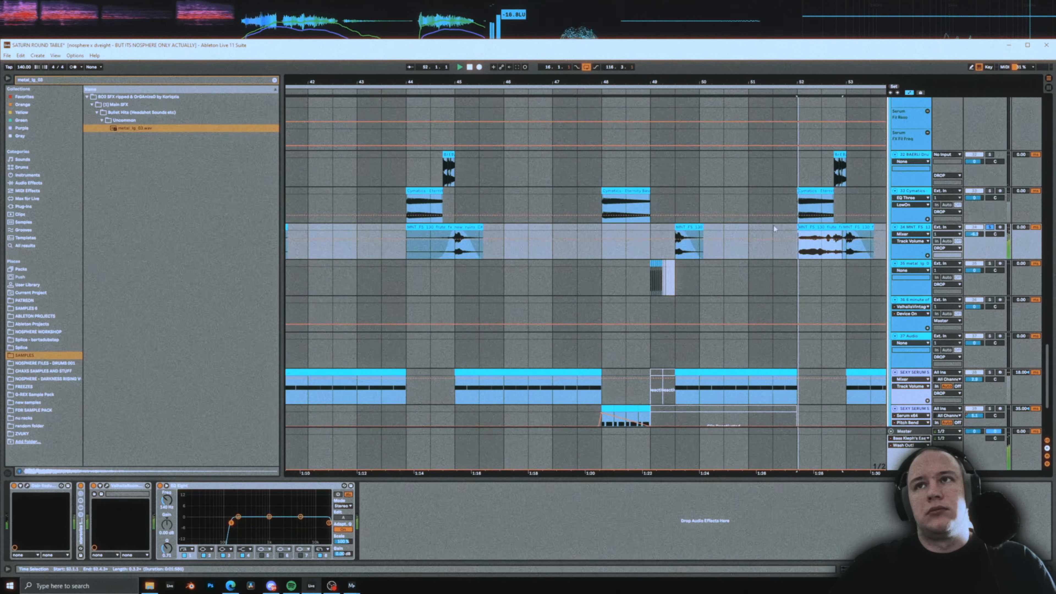
scroll(773, 225, down, 3)
scroll(741, 203, up, 3)
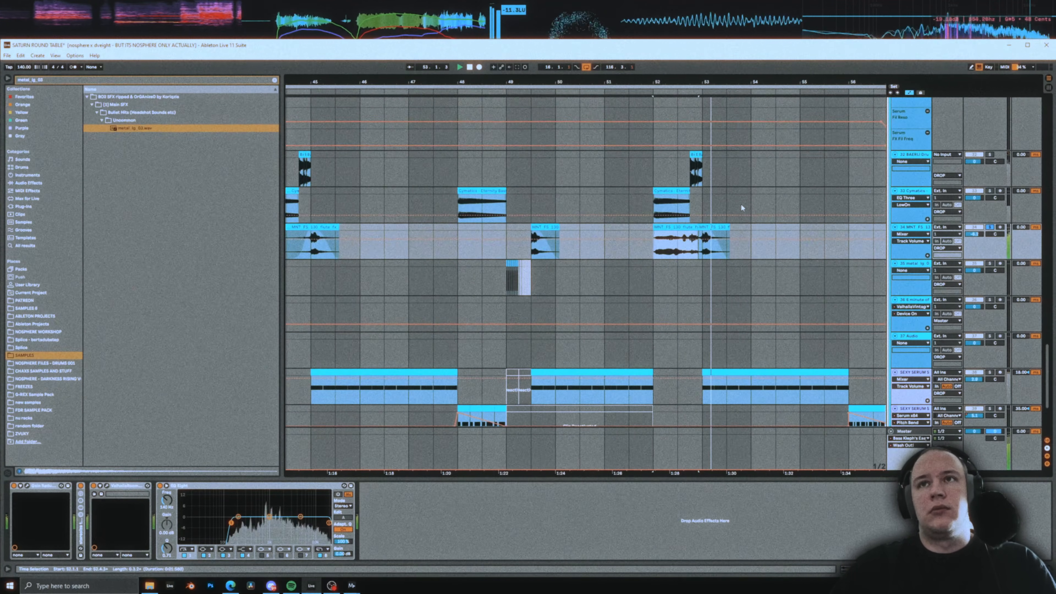
scroll(741, 203, down, 3)
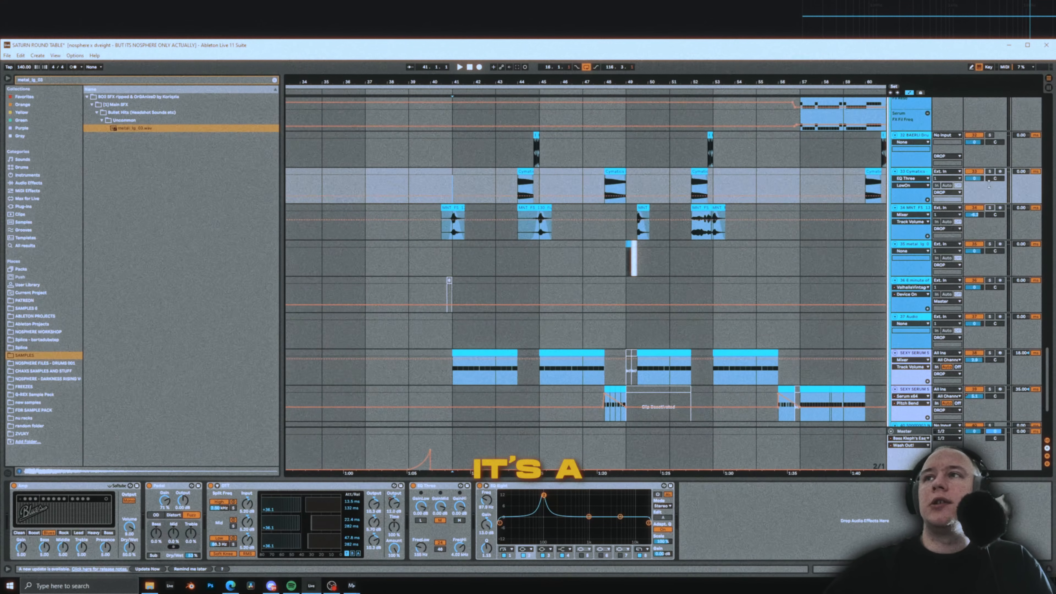
Solo the Cymatics track and inspect its bass guitar clip at bar 44 up close
click(990, 172)
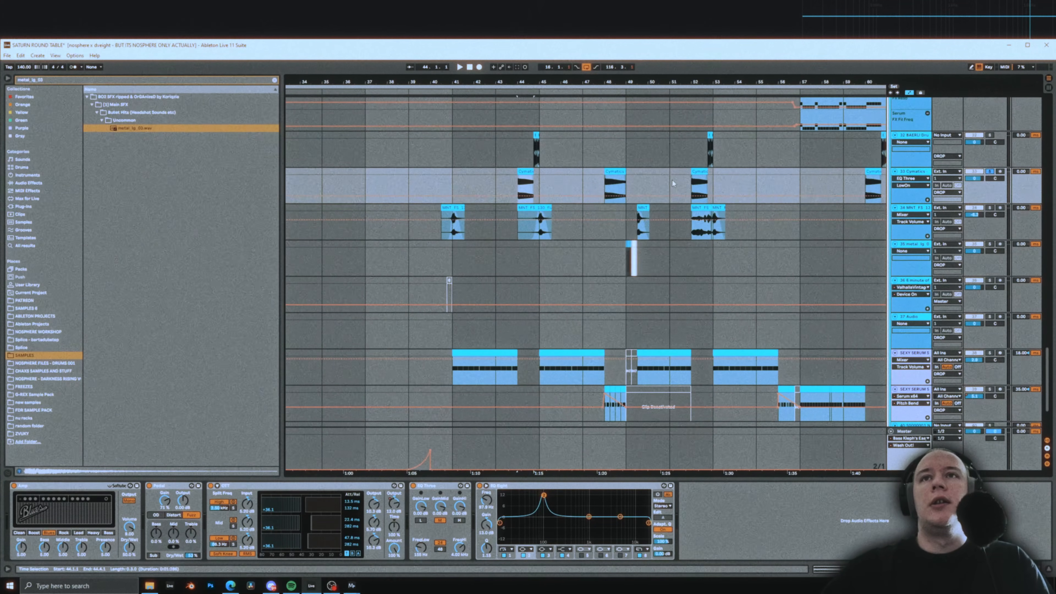
scroll(534, 187, up, 3)
scroll(520, 190, up, 6)
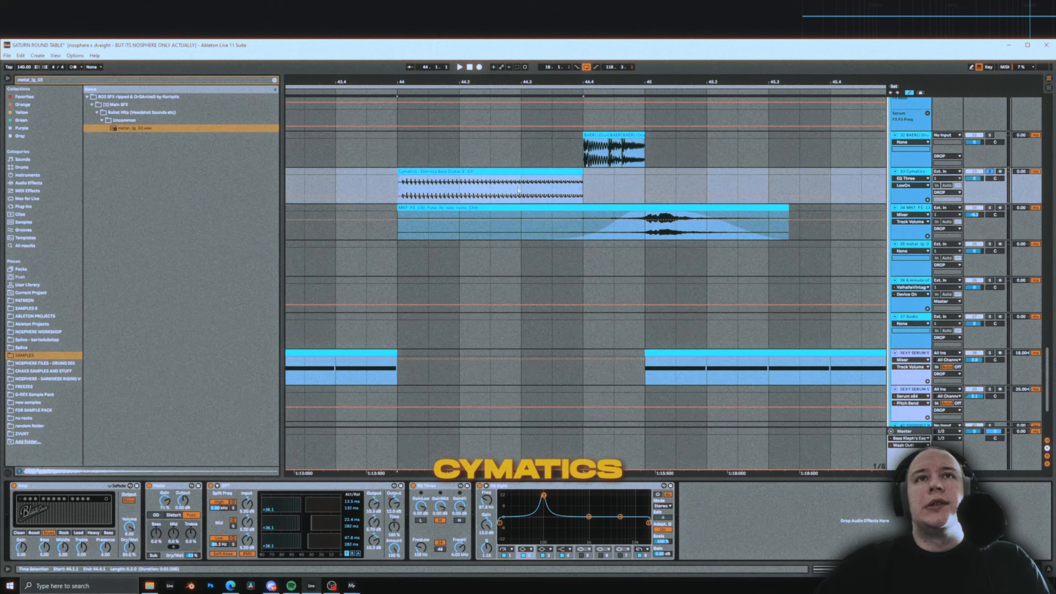
scroll(519, 190, down, 3)
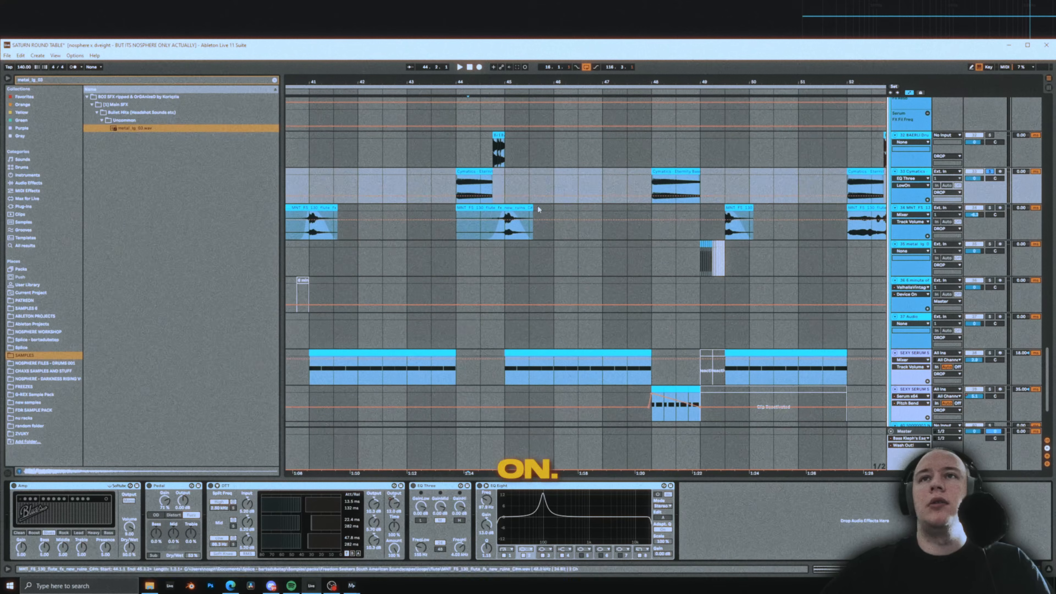
Play the Cymatics bass guitar clip with its effect chain off and then on to compare the sound
key(space)
key(space)
key(space)
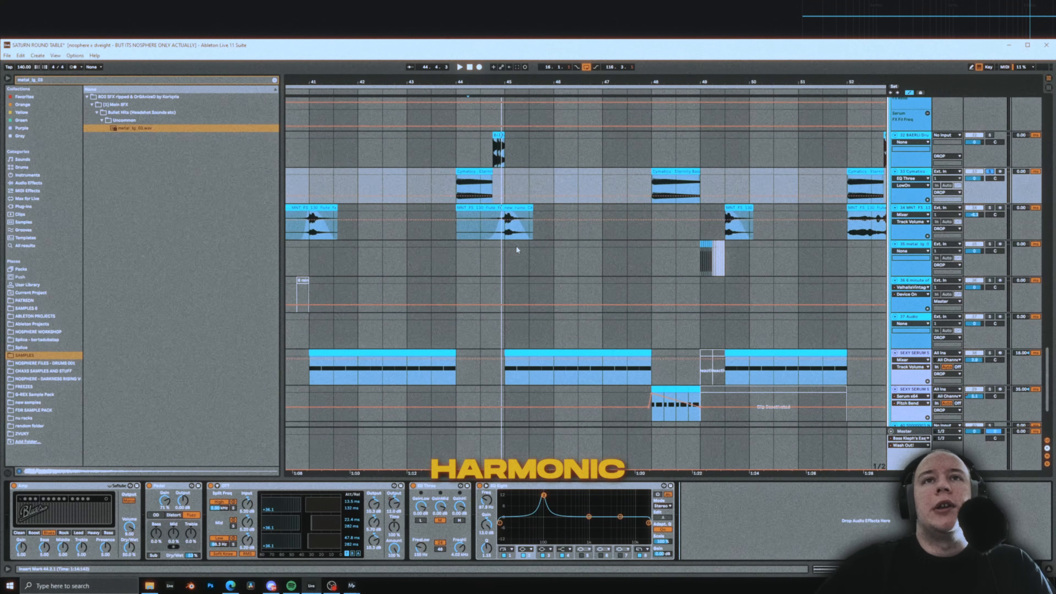
key(space)
key(space)
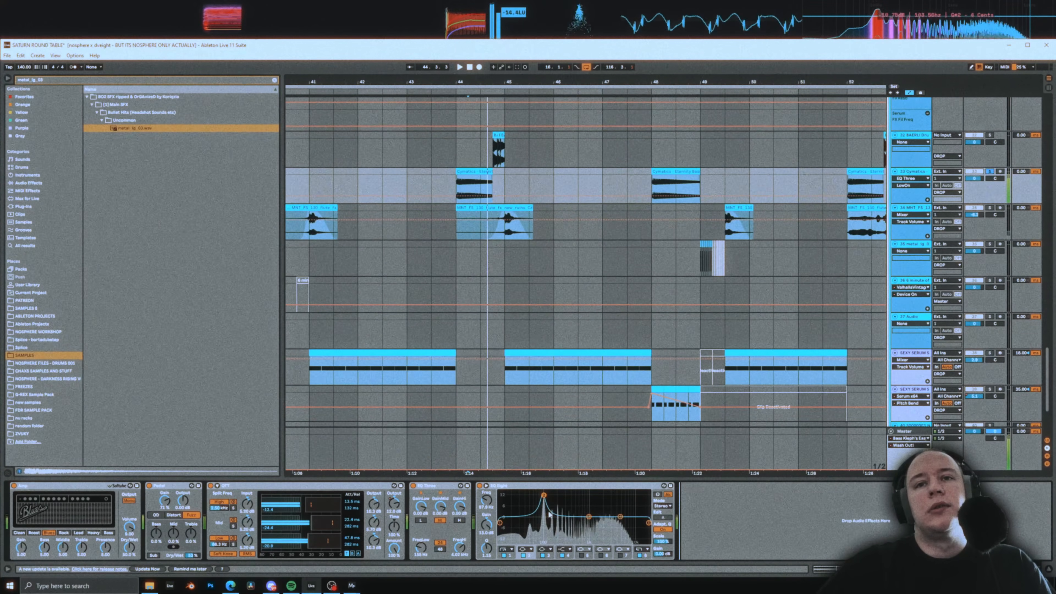
Solo the drum fill track above the Cymatics track, open its clip just before bar 45 and play it
scroll(503, 180, up, 2)
click(405, 145)
key(s)
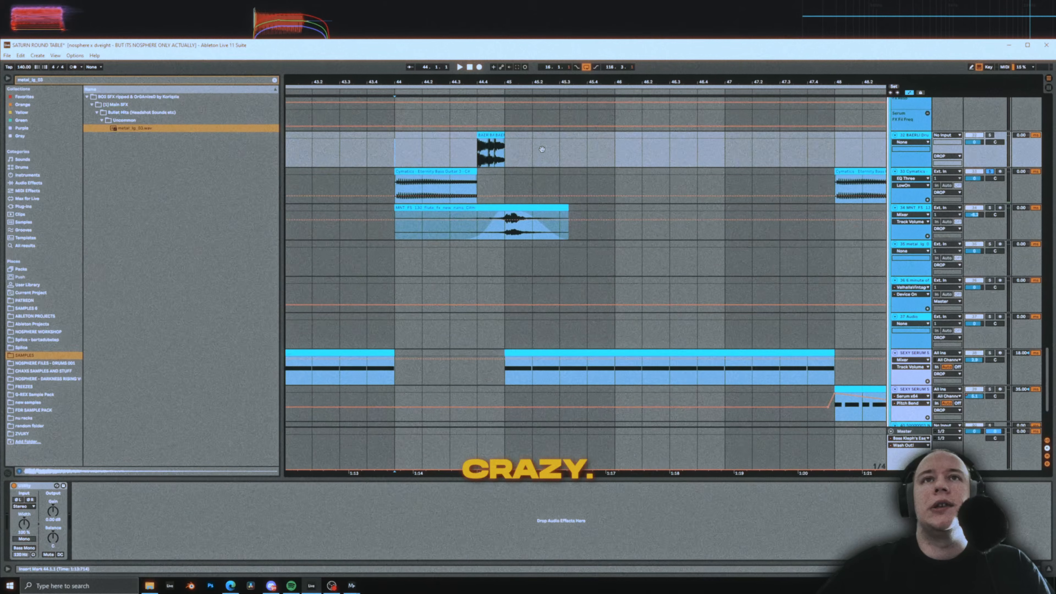
ctrl+alt+drag(542, 149, 546, 184)
click(486, 171)
scroll(484, 171, up, 3)
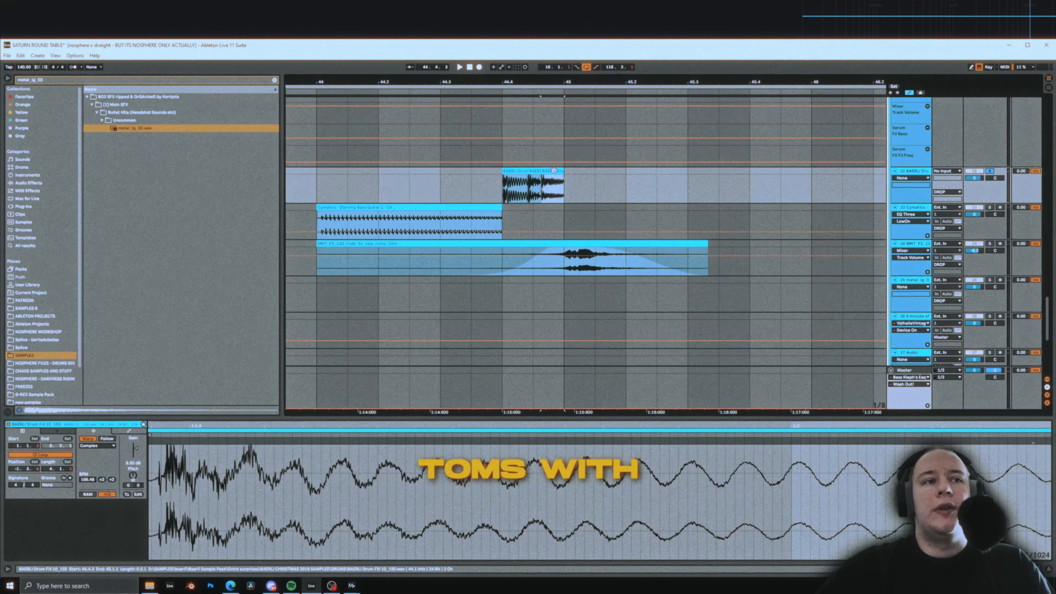
scroll(462, 499, down, 1)
key(space)
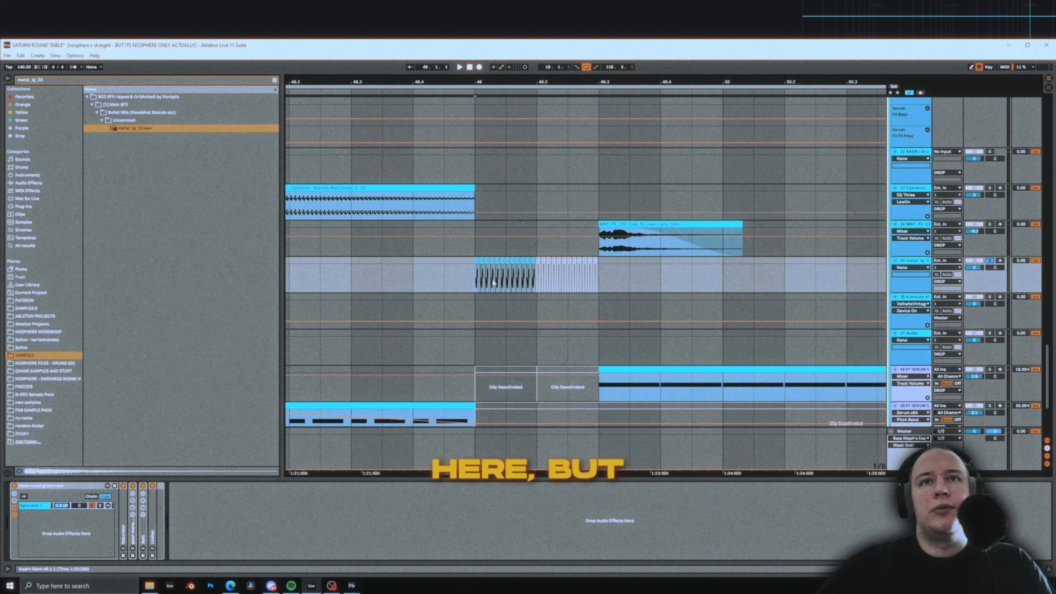
Play the soloed run of metal one-shots at bar 49
key(space)
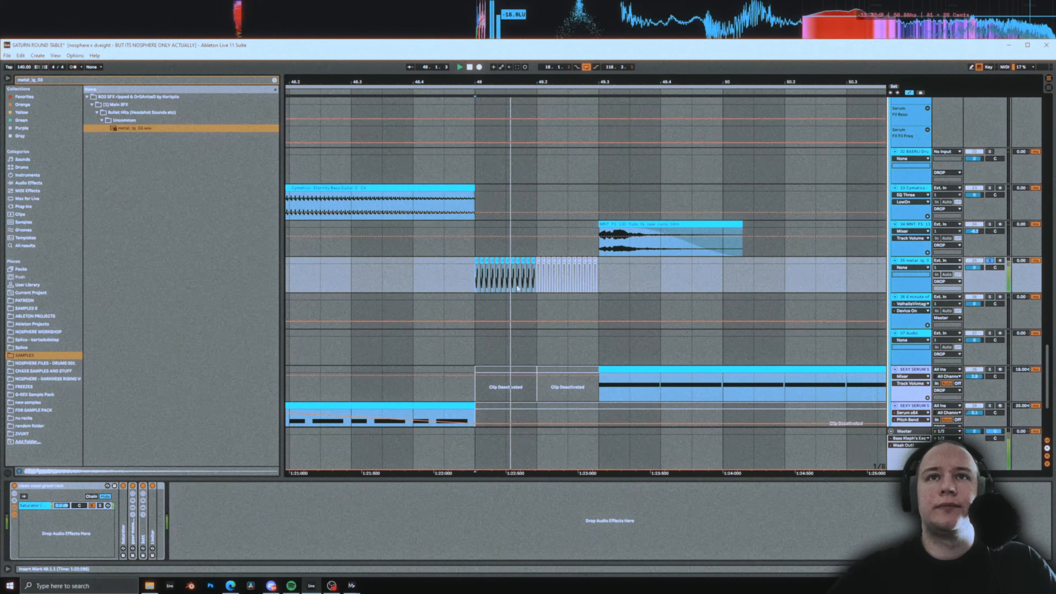
scroll(554, 292, down, 10)
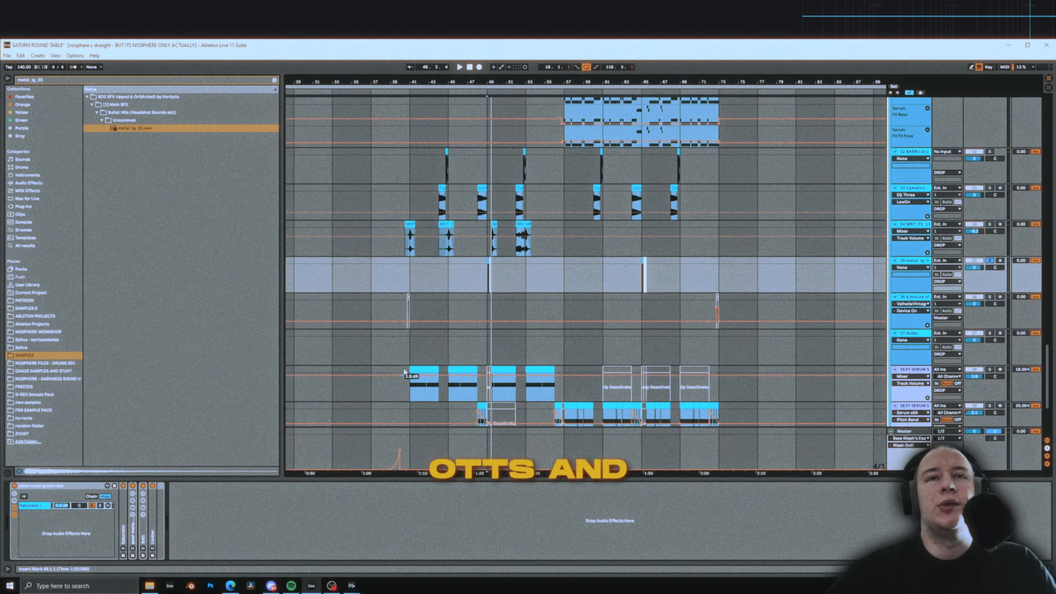
Inspect the Serum patch of the upper SEXY SERUM track, then play its sub bass soloed from bar 41
scroll(455, 292, up, 5)
scroll(462, 274, down, 4)
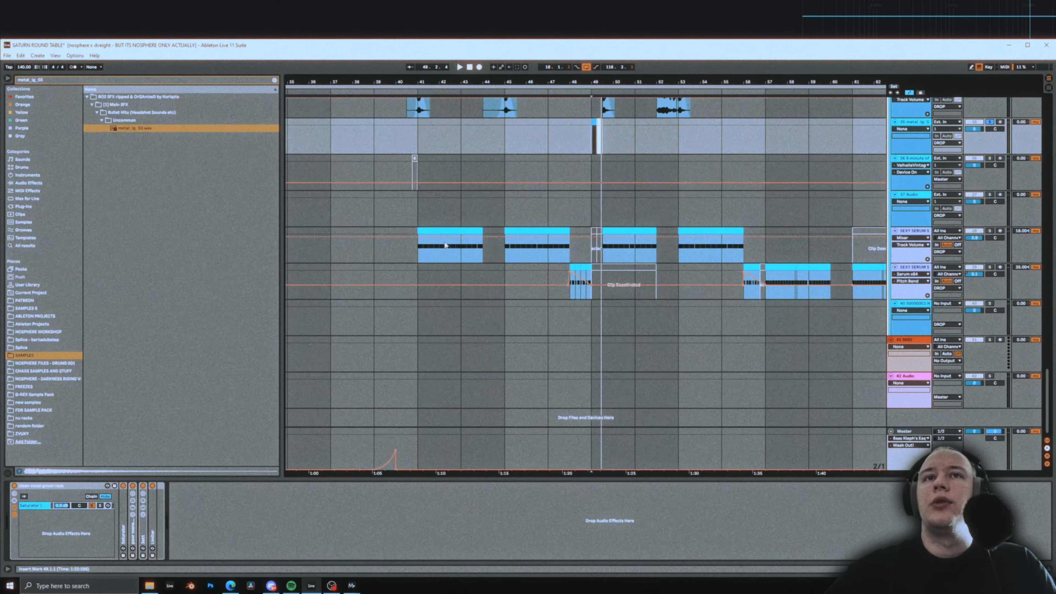
click(468, 261)
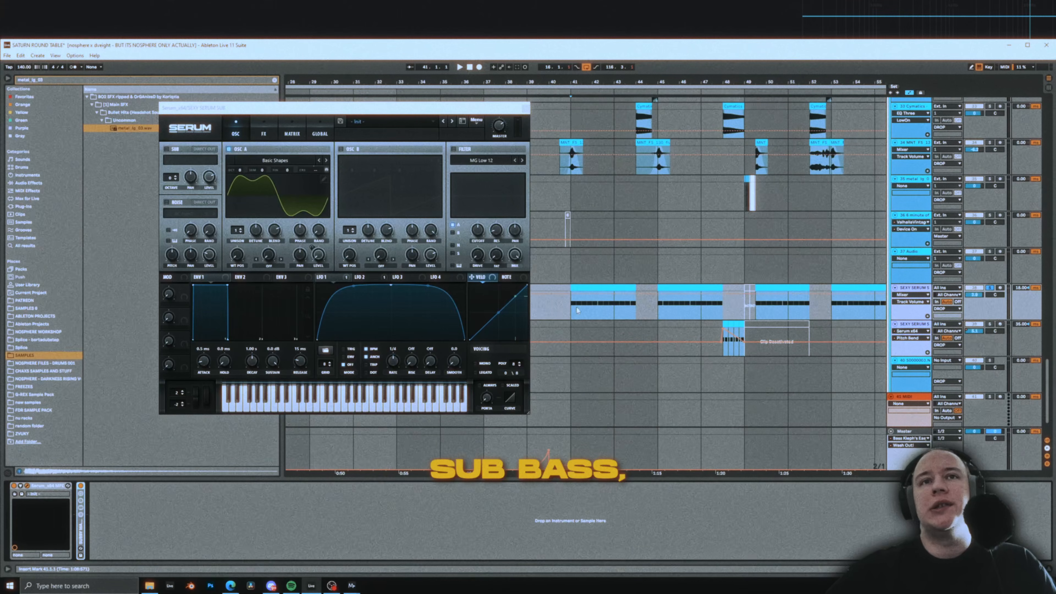
click(526, 108)
key(space)
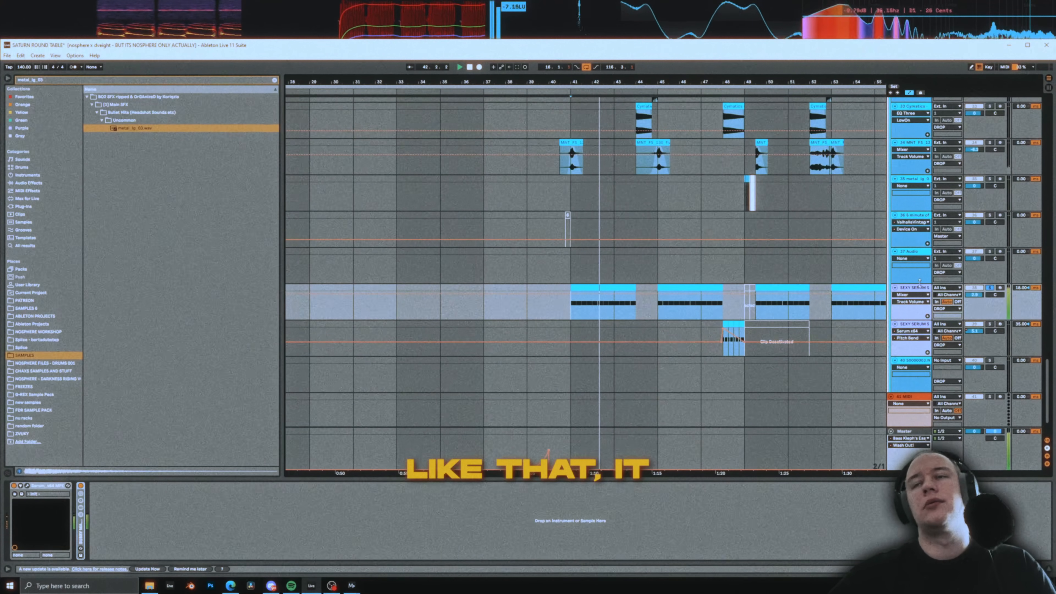
key(space)
Play the lower SEXY SERUM track's sub bass soloed from its first clip at bar 48
scroll(599, 271, down, 2)
scroll(688, 287, up, 2)
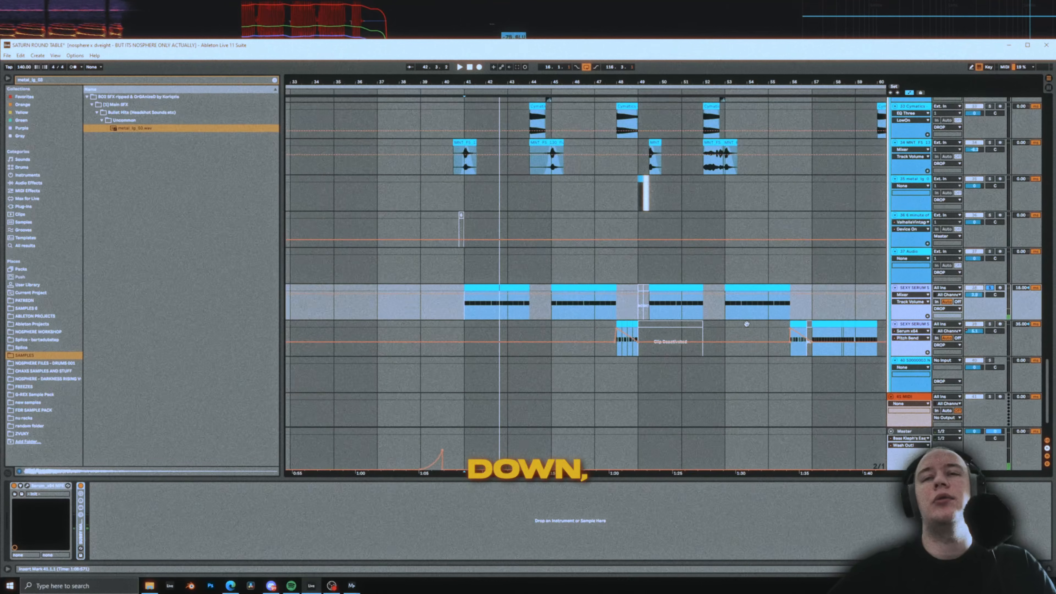
drag(746, 324, 678, 290)
scroll(669, 315, right, 3)
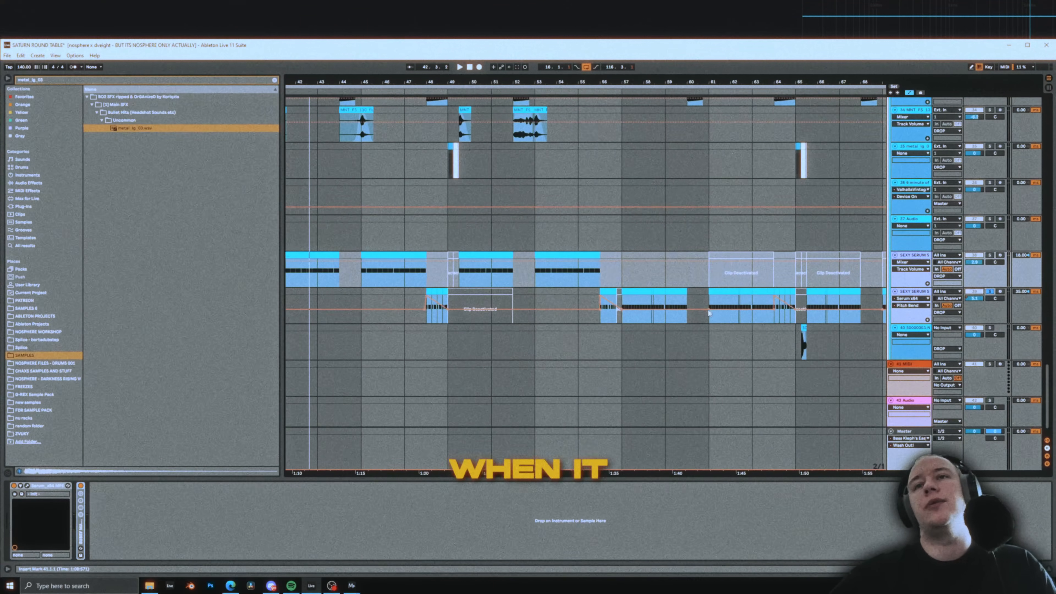
scroll(432, 327, up, 4)
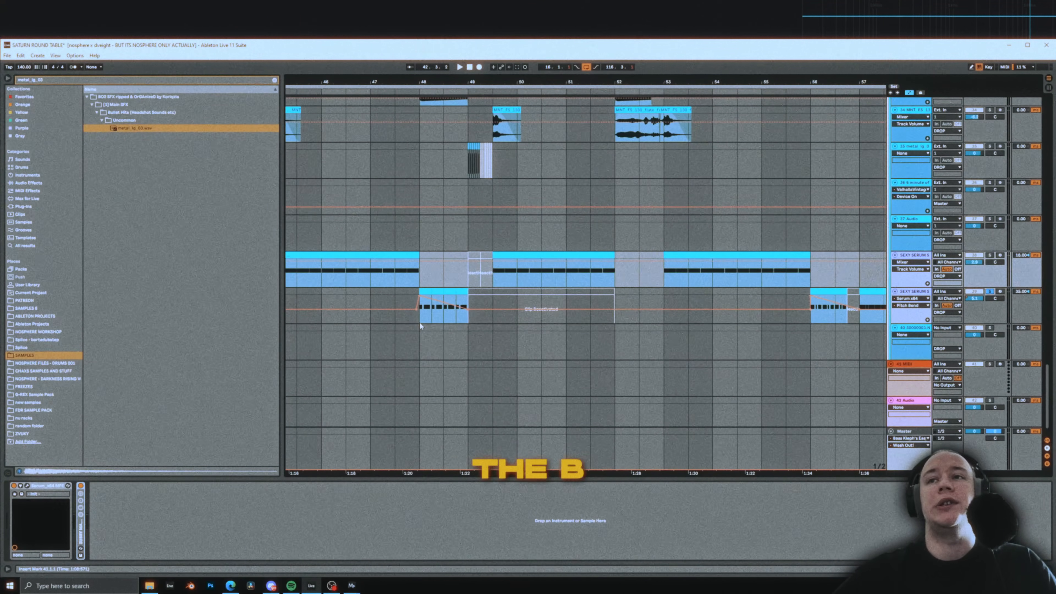
click(419, 322)
key(space)
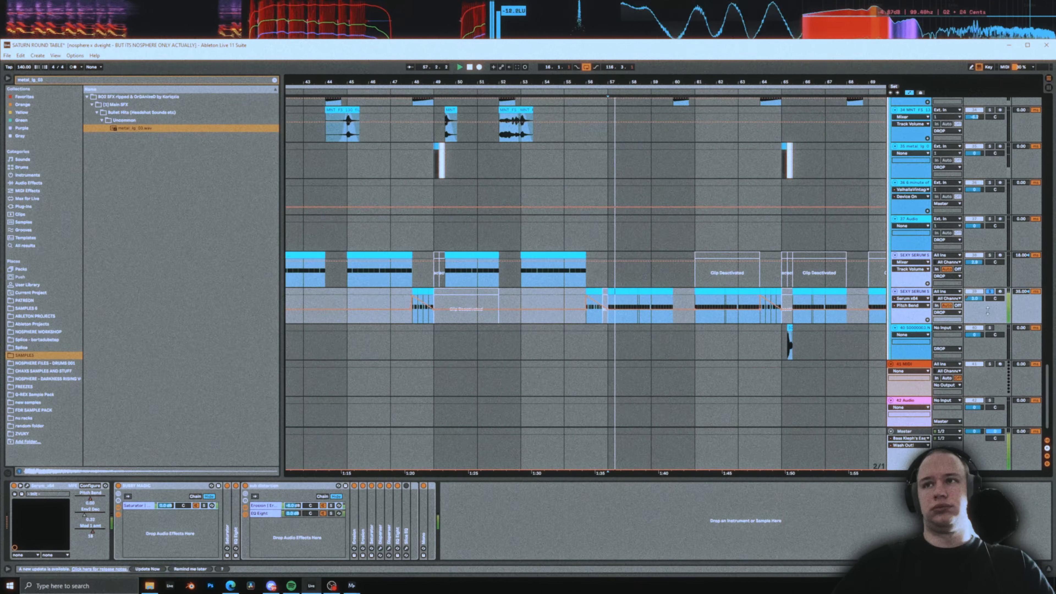
Open the Serum patch of the soloed 31 Serum track and inspect its oscillator and effects settings
scroll(558, 323, up, 10)
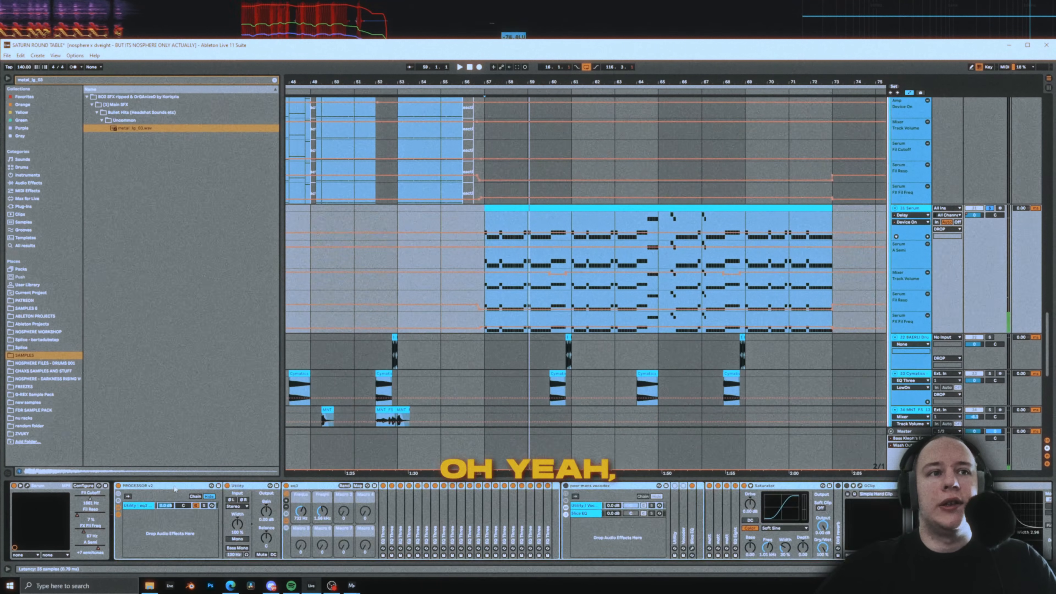
click(553, 240)
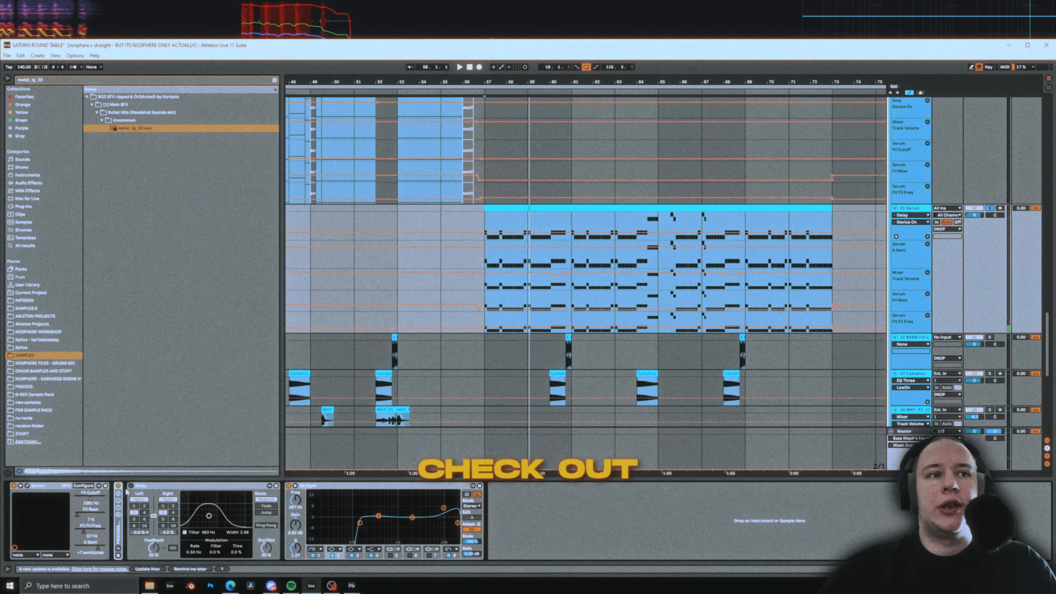
click(20, 486)
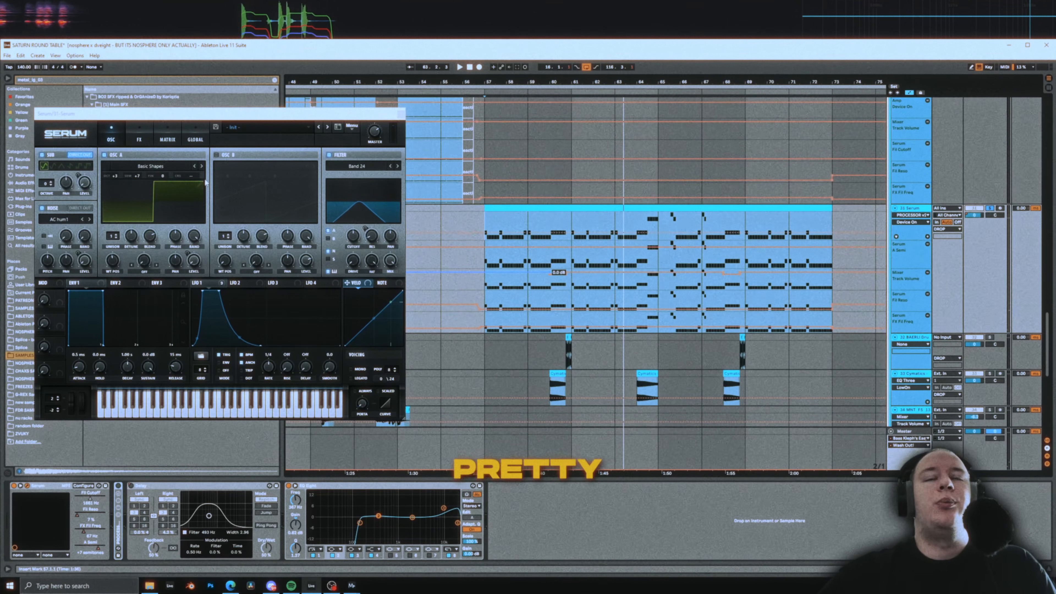
click(140, 141)
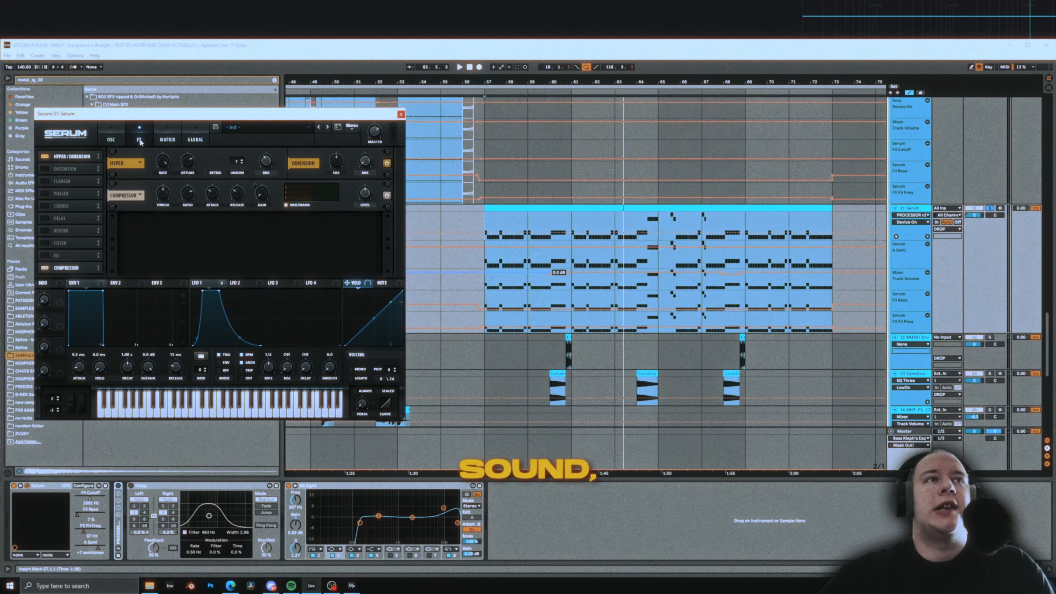
click(112, 139)
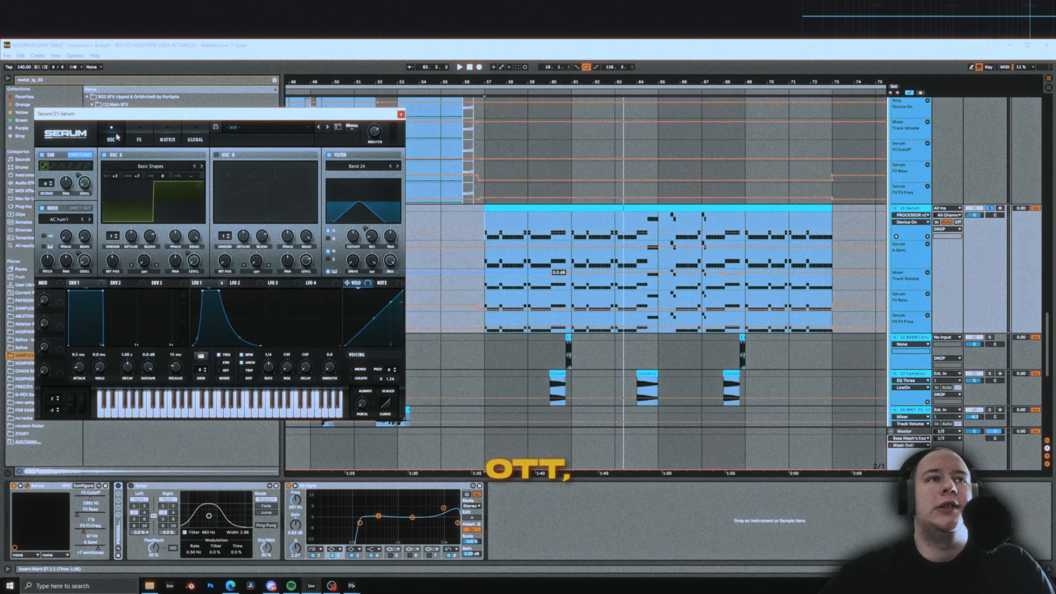
Unfold the 31 Serum track's effect chain, collapse its first devices and delete the disabled effects, including GClip
double_click(119, 526)
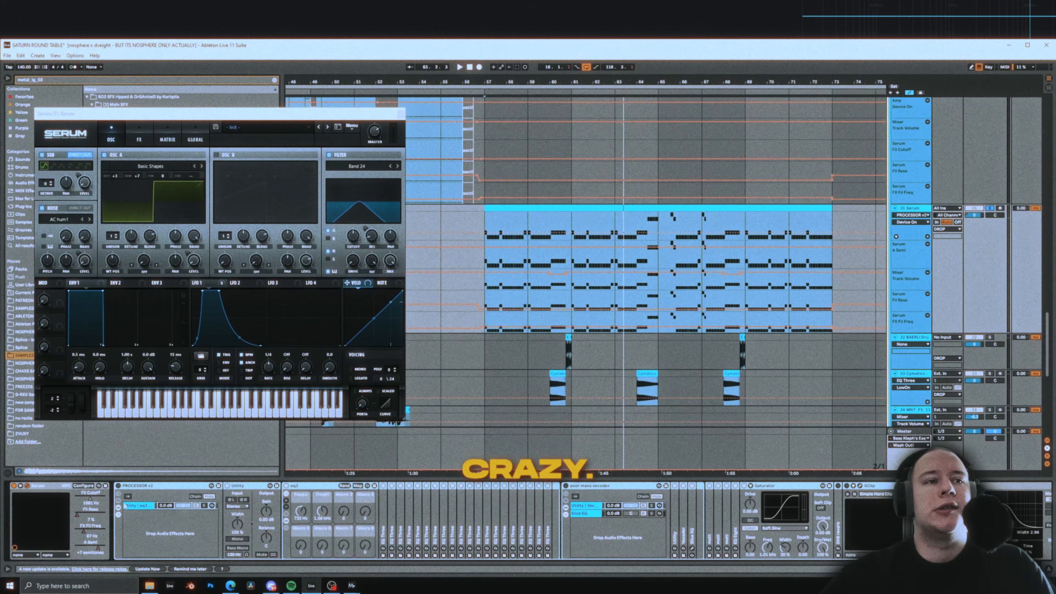
double_click(251, 486)
double_click(259, 486)
double_click(271, 487)
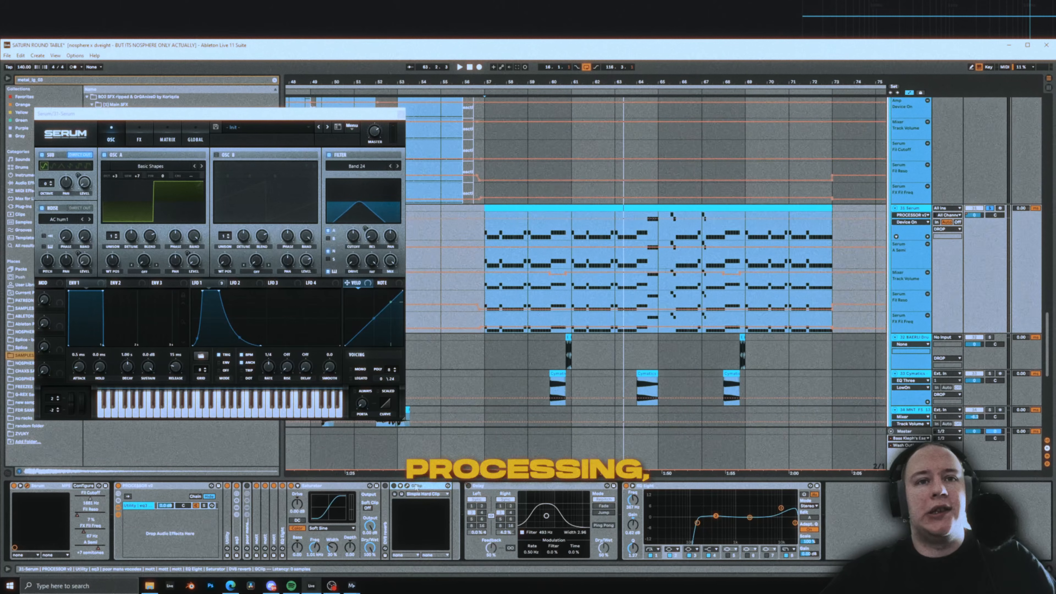
key(Delete)
key(Delete)
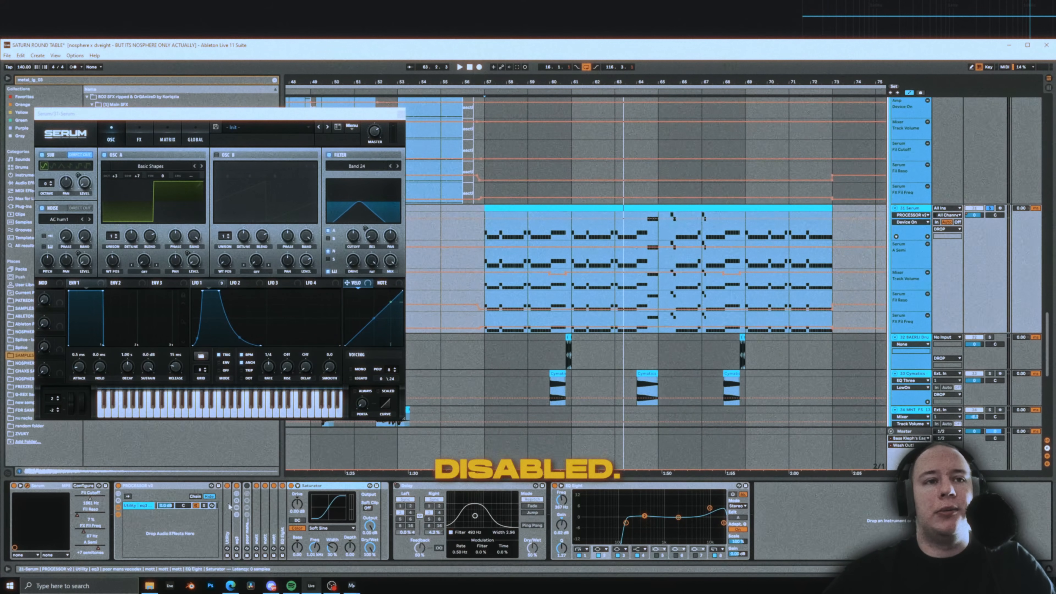
Inspect the eq3 rack after PROCESSOR v2 and play the soloed Serum from bar 57 as the chain's effects build up
double_click(236, 490)
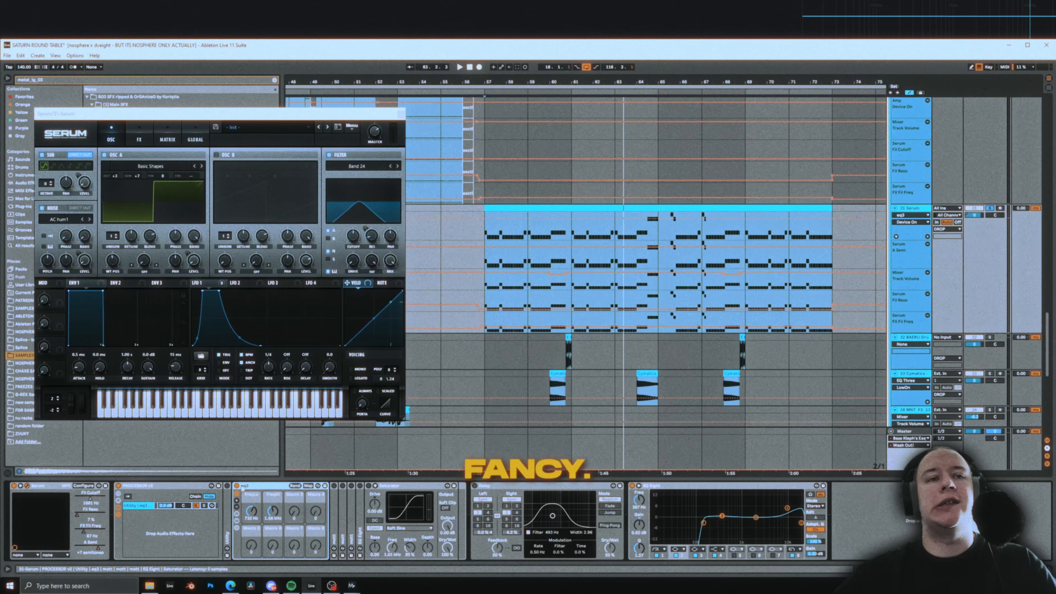
key(space)
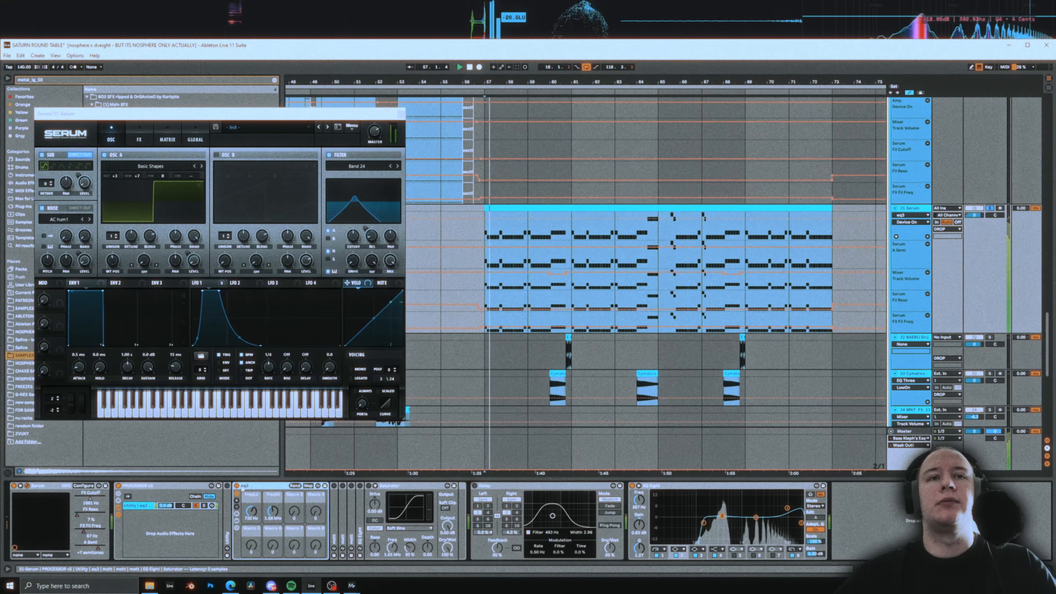
double_click(239, 487)
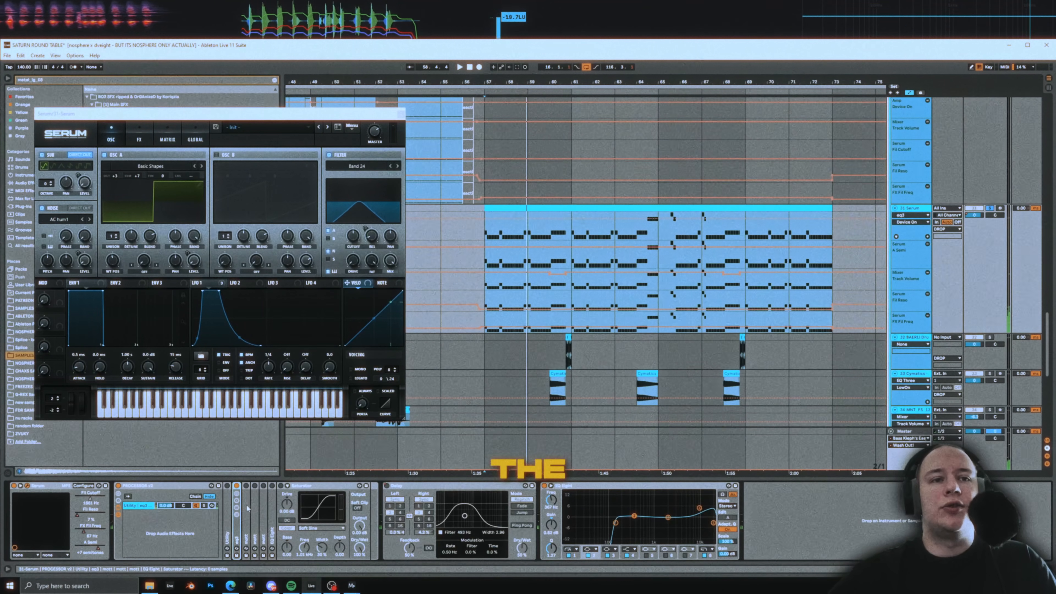
key(space)
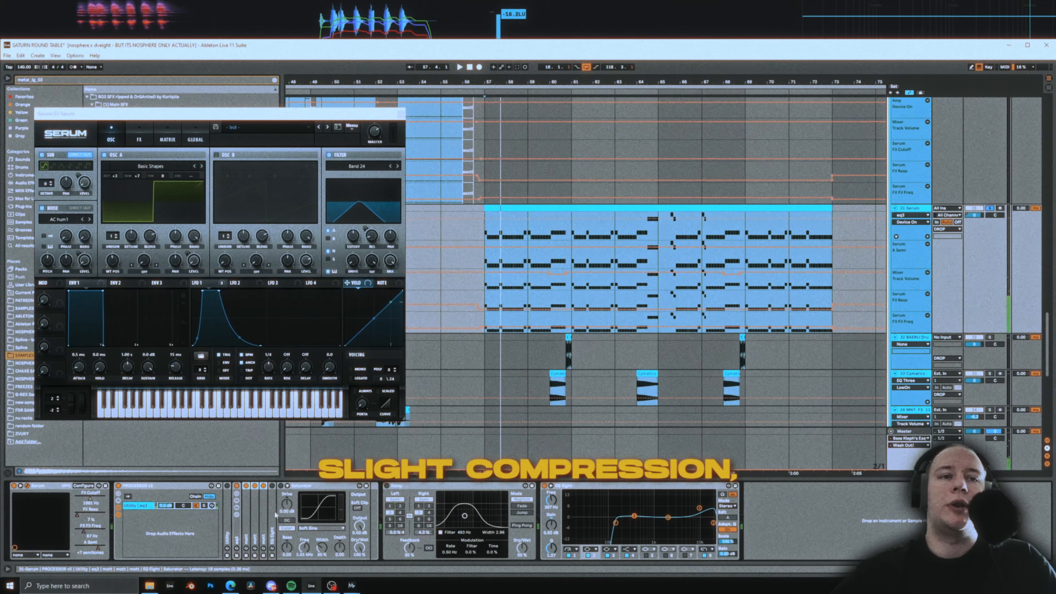
Show the EQ Eight before the Saturator, audition the soloed Serum, then unsolo the track and play the full mix
double_click(273, 491)
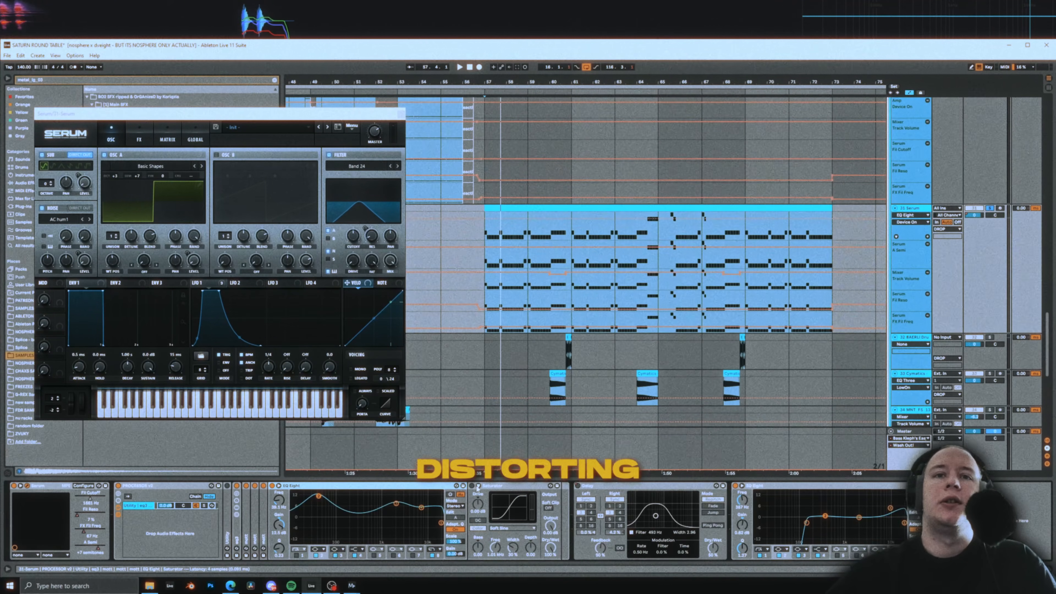
key(space)
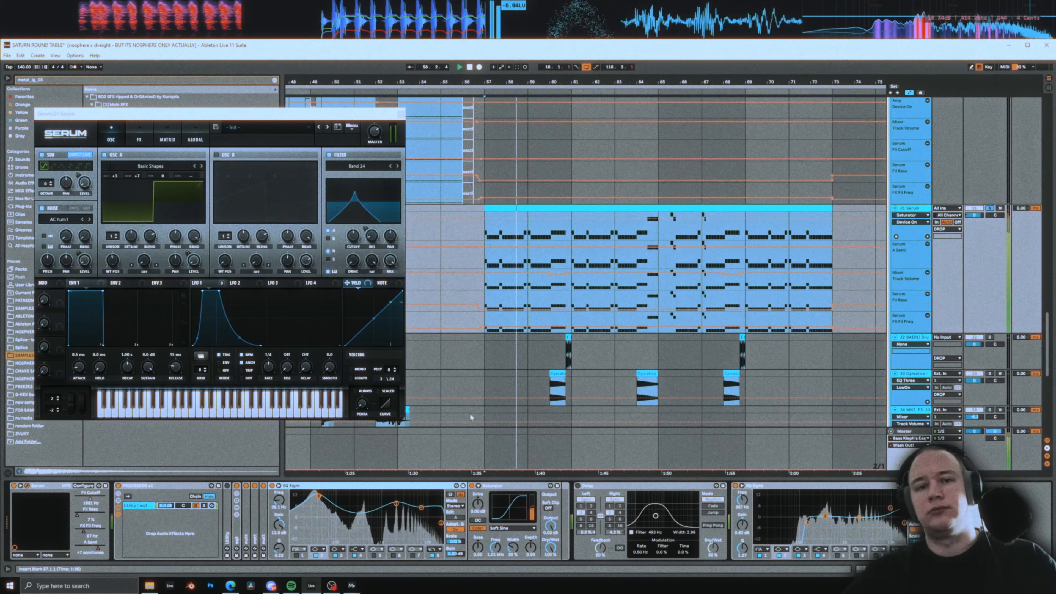
key(space)
click(990, 208)
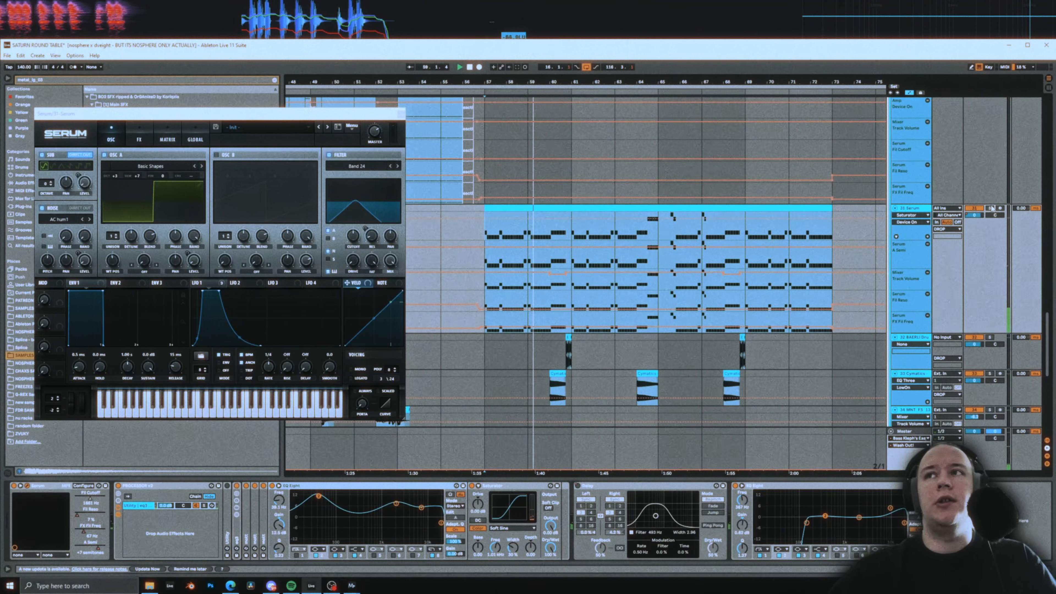
key(space)
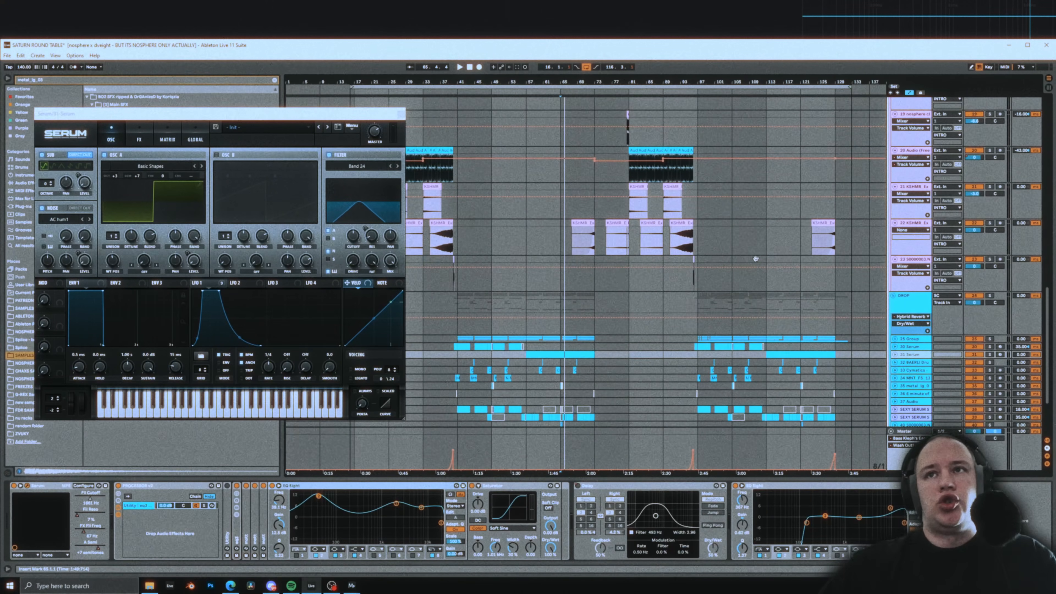
Go to the drum tracks of the second drop and select the start of the DRUMS group near bar 97
scroll(697, 417, up, 5)
scroll(697, 417, up, 1)
scroll(756, 239, up, 6)
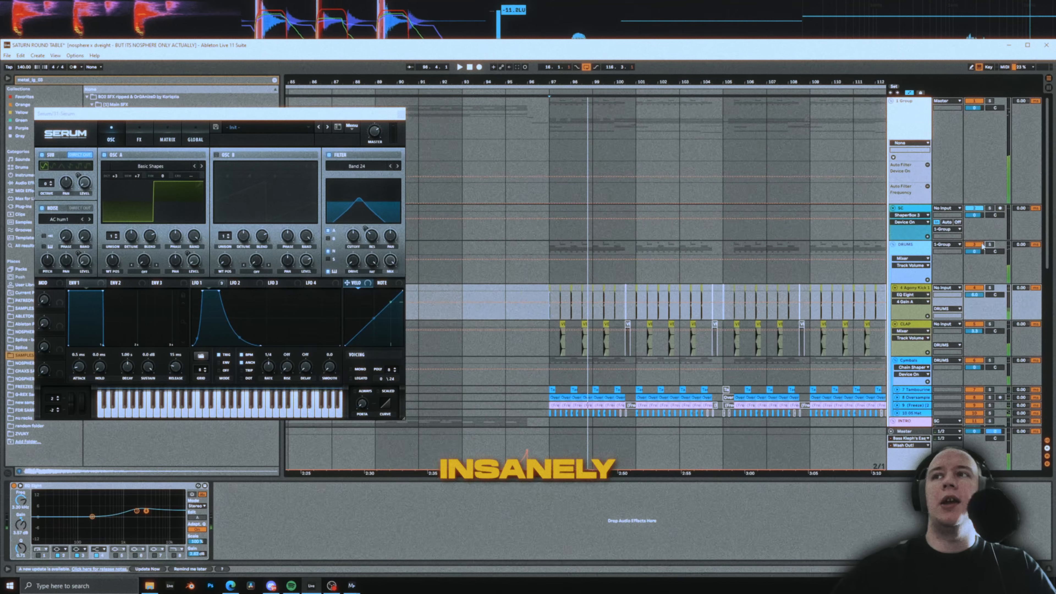
click(563, 248)
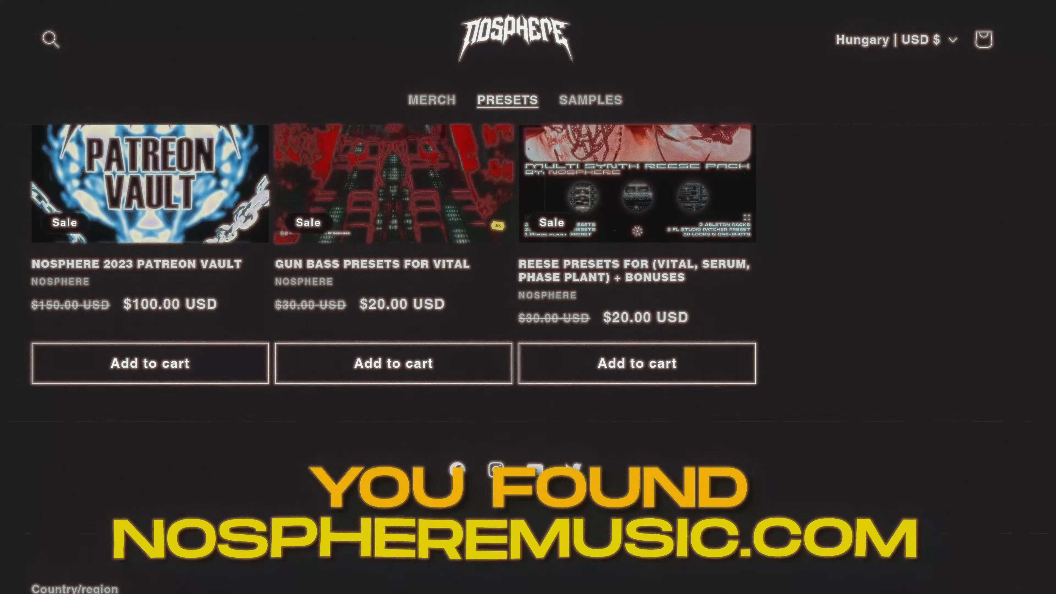
Switch to the Nosphere web store and look through its preset and sample pack listings
scroll(515, 358, up, 8)
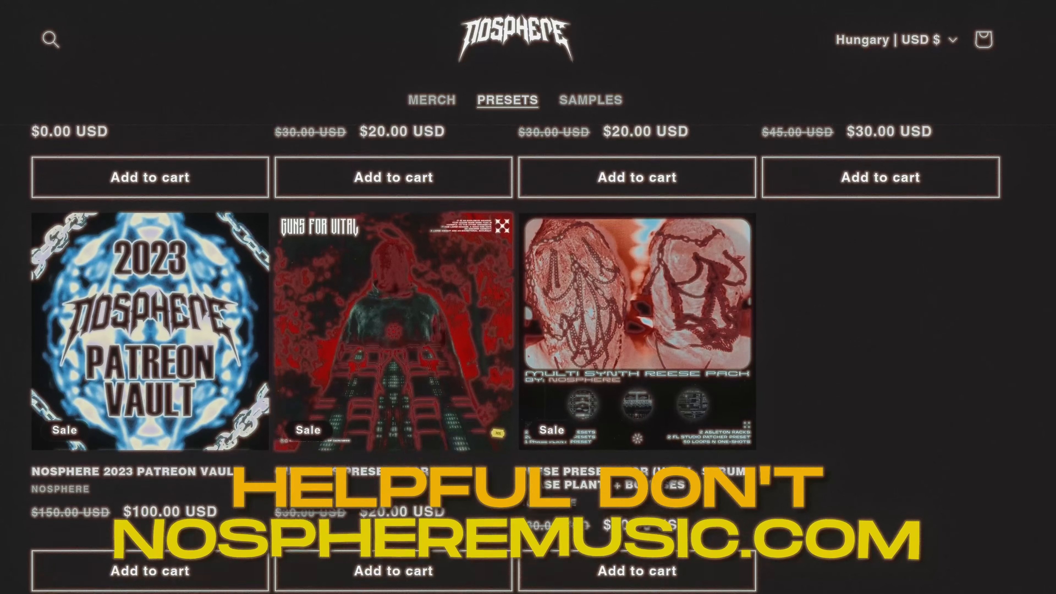
scroll(516, 358, up, 2)
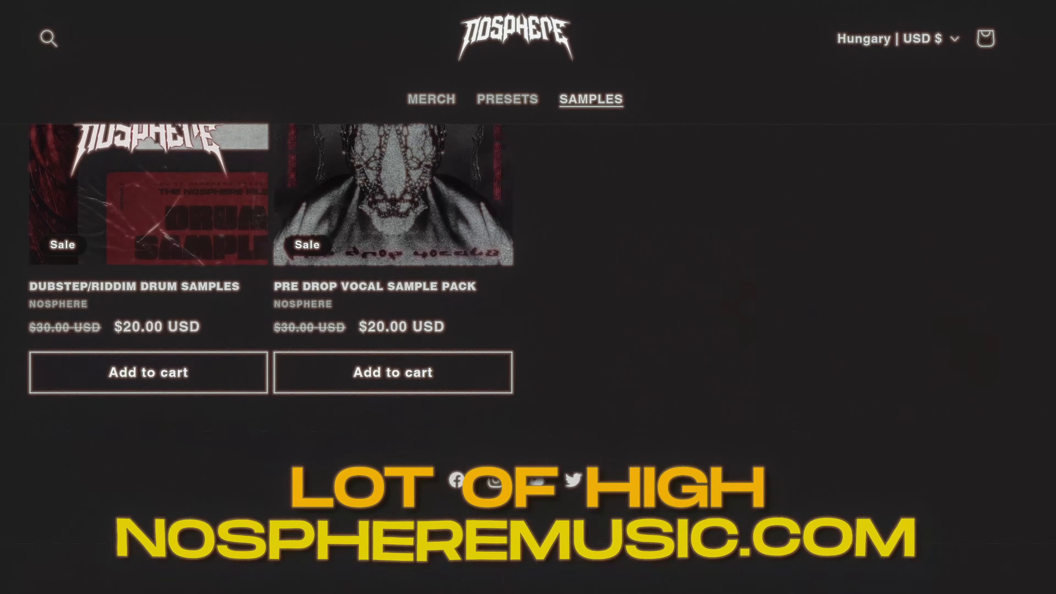
scroll(516, 358, up, 5)
scroll(515, 358, up, 8)
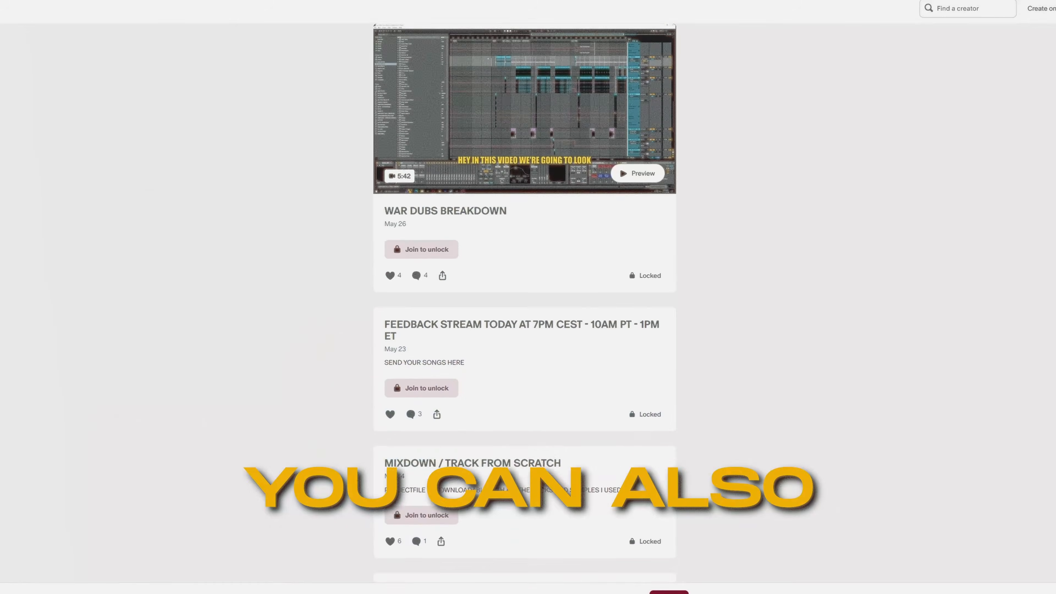
Look through the Nosphere Patreon page's recent posts, featured products and Nosphere Supporter membership tier
scroll(525, 291, up, 8)
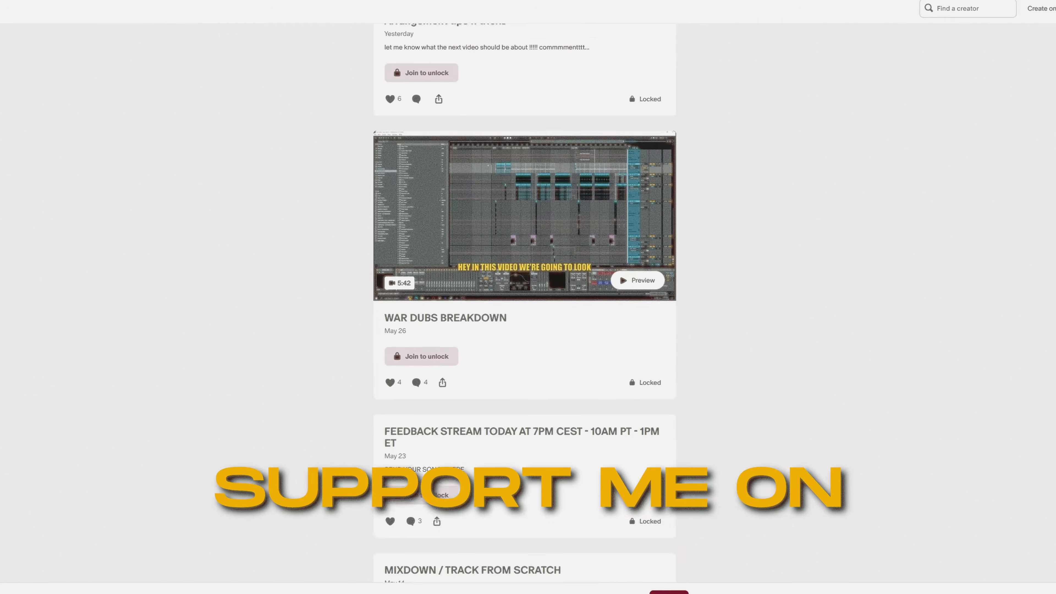
scroll(525, 291, up, 10)
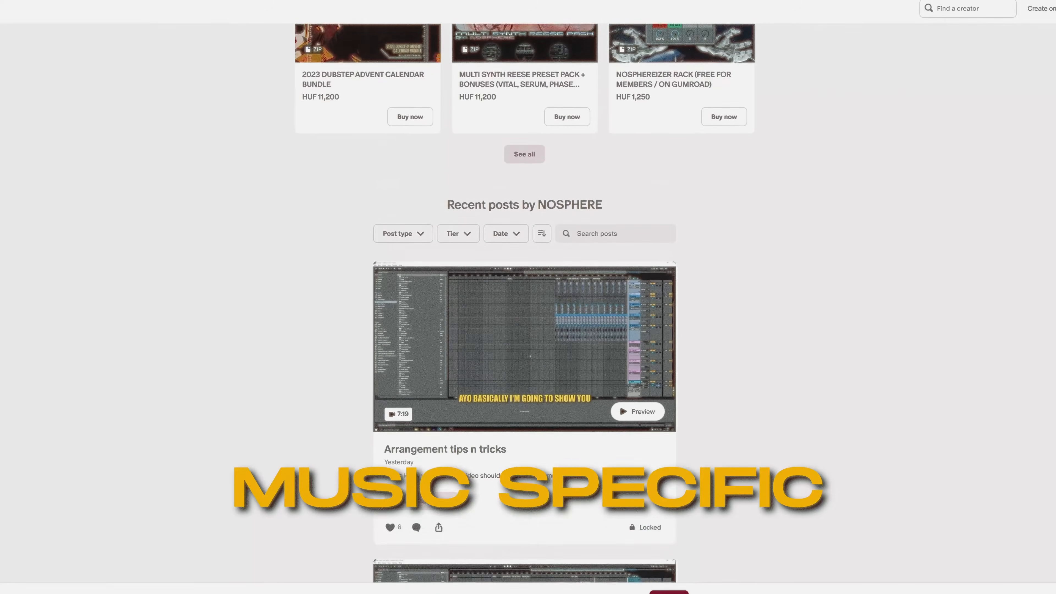
scroll(530, 570, up, 10)
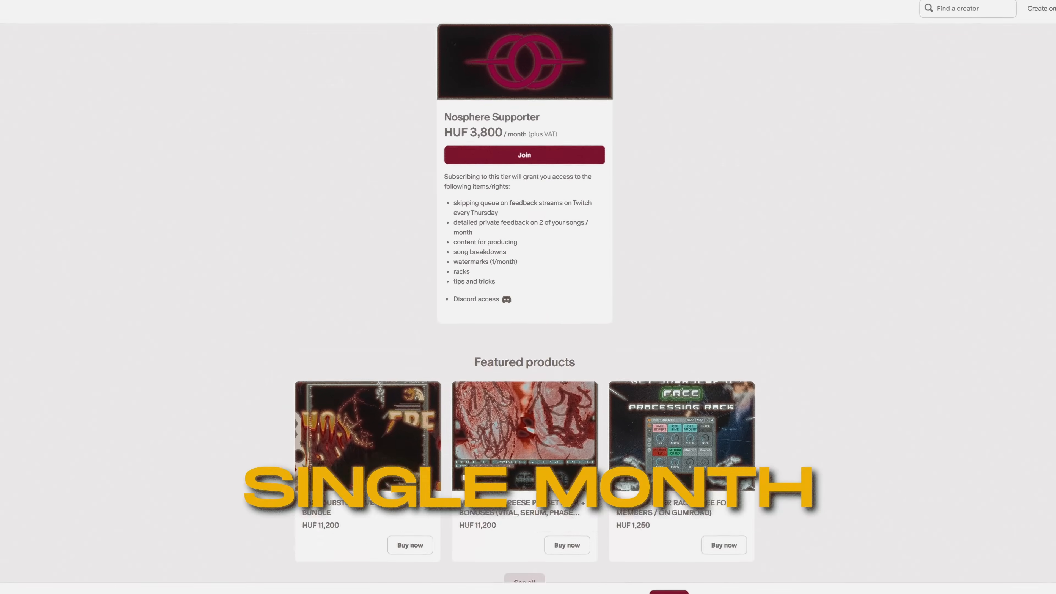